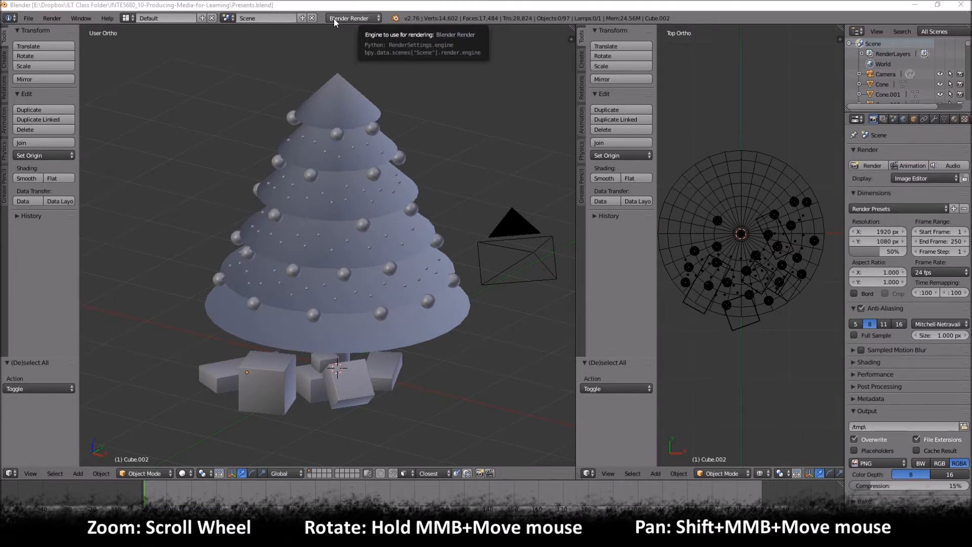
- Switch the render engine to Cycles Render and set the large viewport's shading to Rendered
click(358, 18)
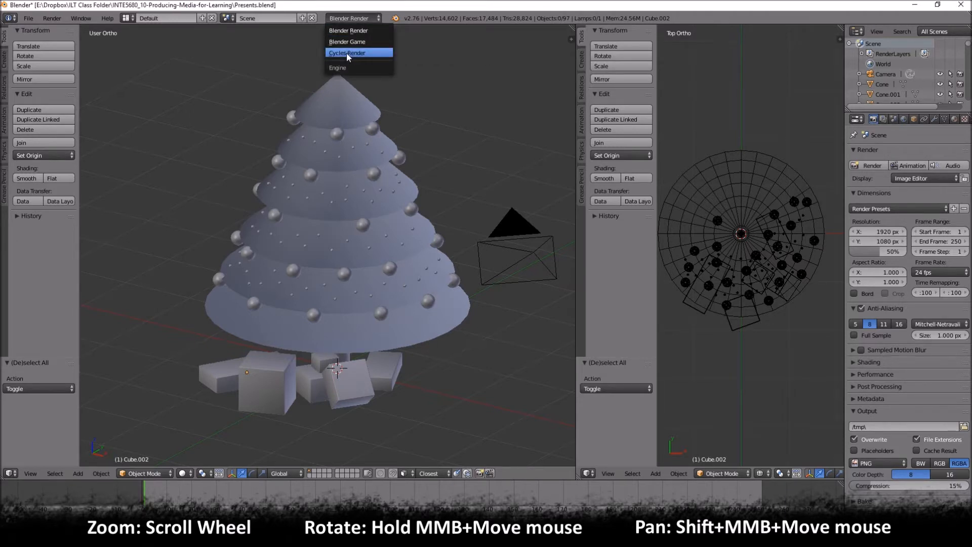
key(Return)
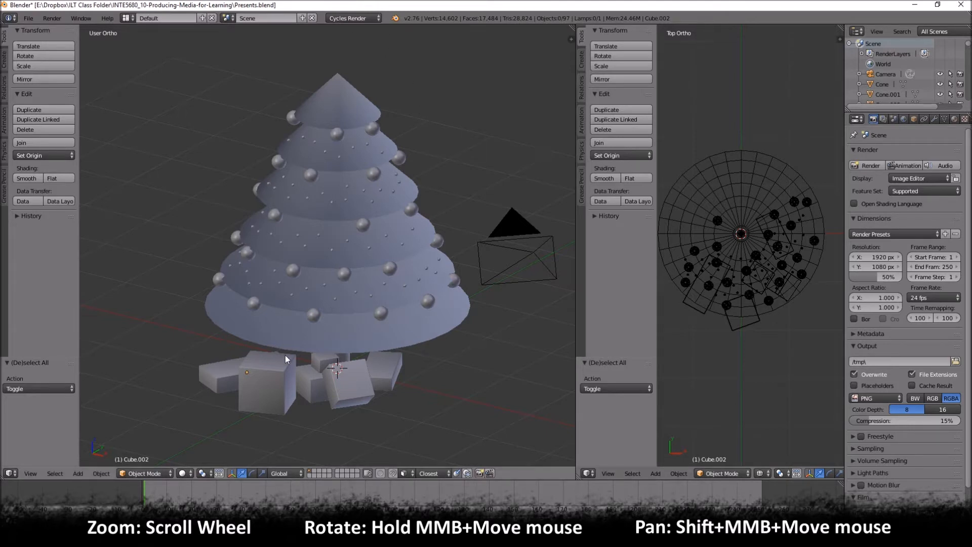
click(180, 471)
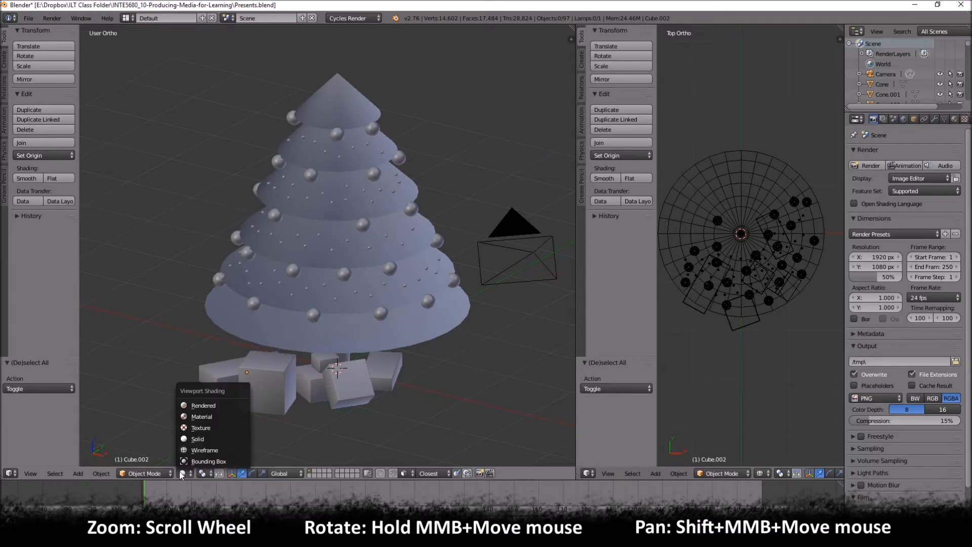
click(203, 407)
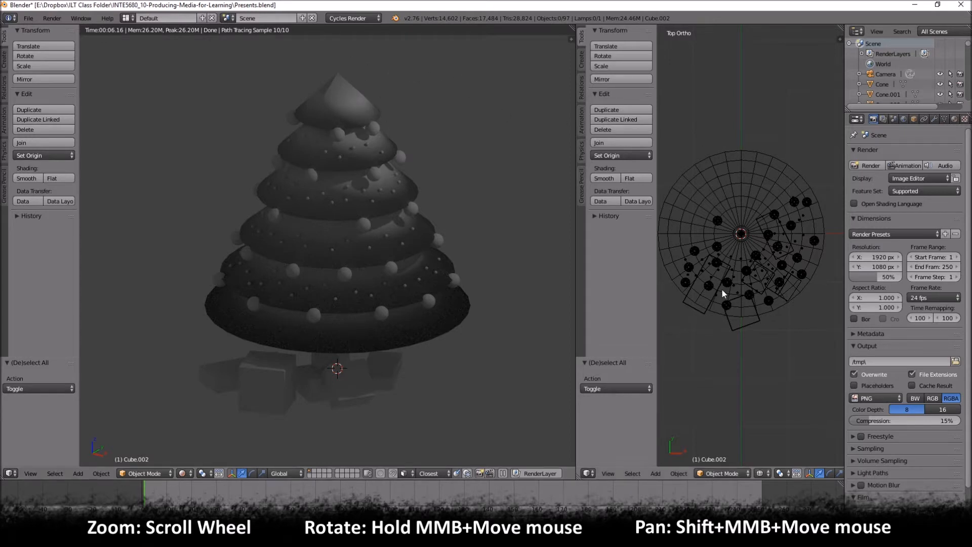
- Widen the top view, select the scene's lamp and change its type to Sun
scroll(722, 289, down, 7)
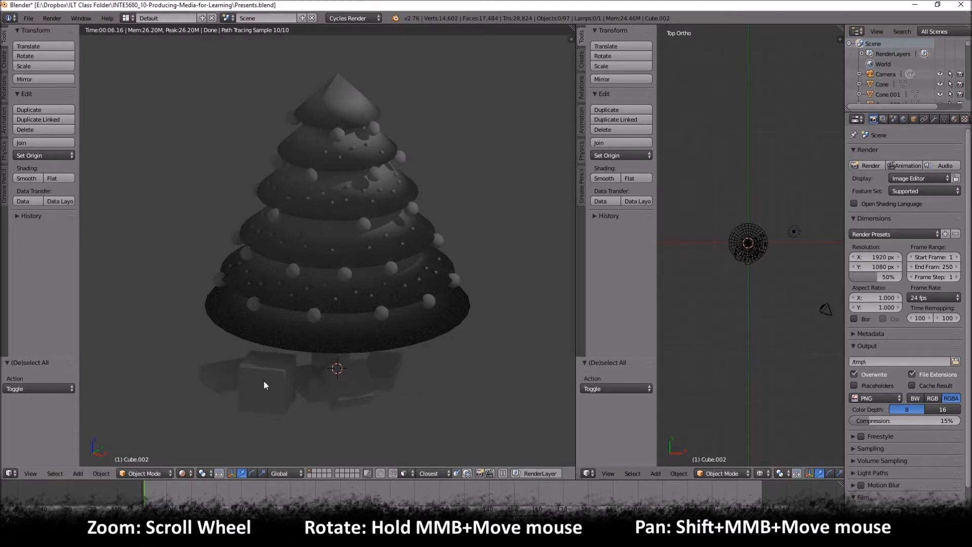
middle_drag(347, 308, 318, 310)
right_click(462, 197)
scroll(456, 318, up, 4)
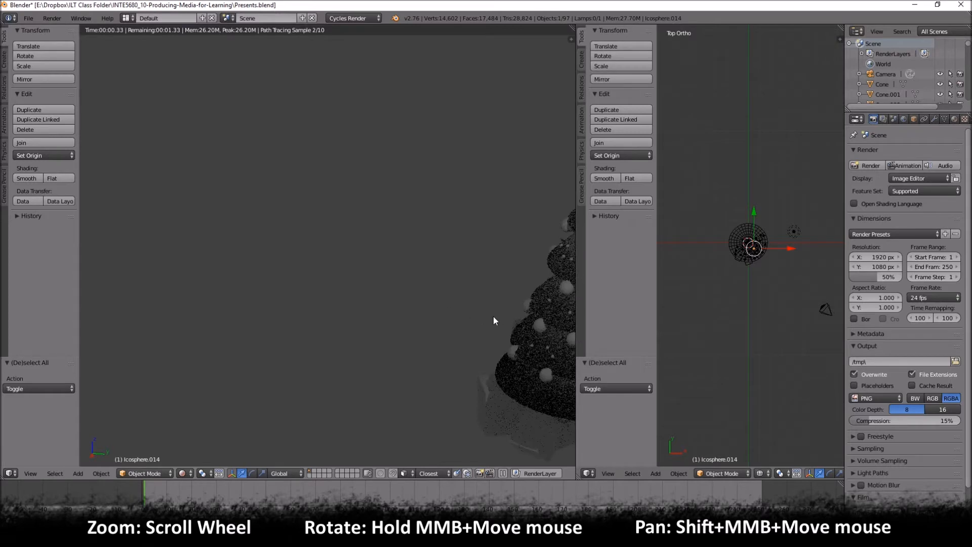
scroll(230, 249, down, 4)
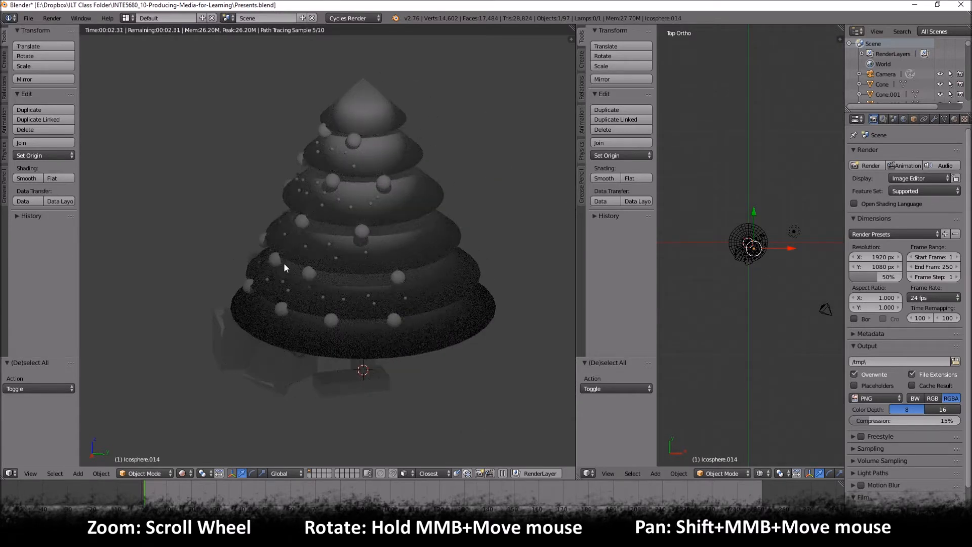
middle_drag(272, 265, 361, 251)
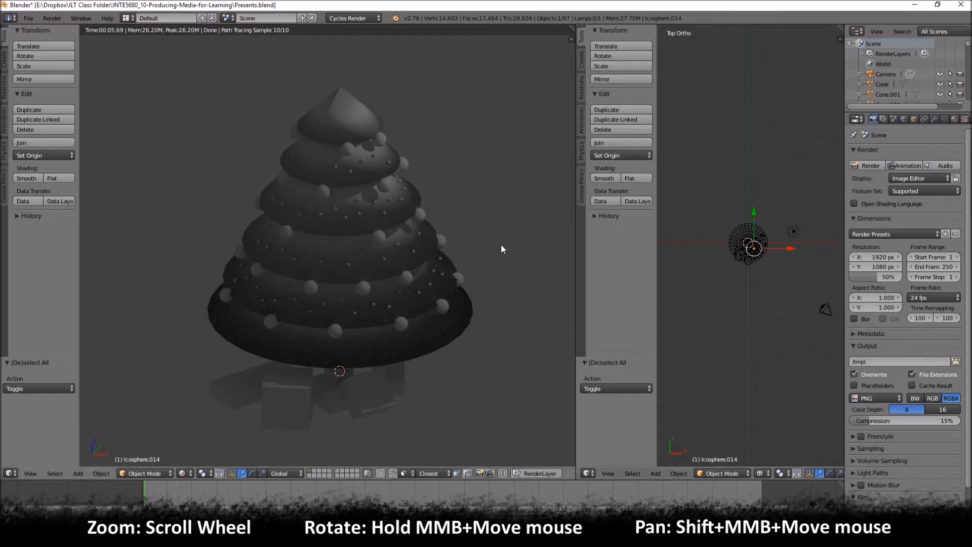
drag(576, 237, 486, 238)
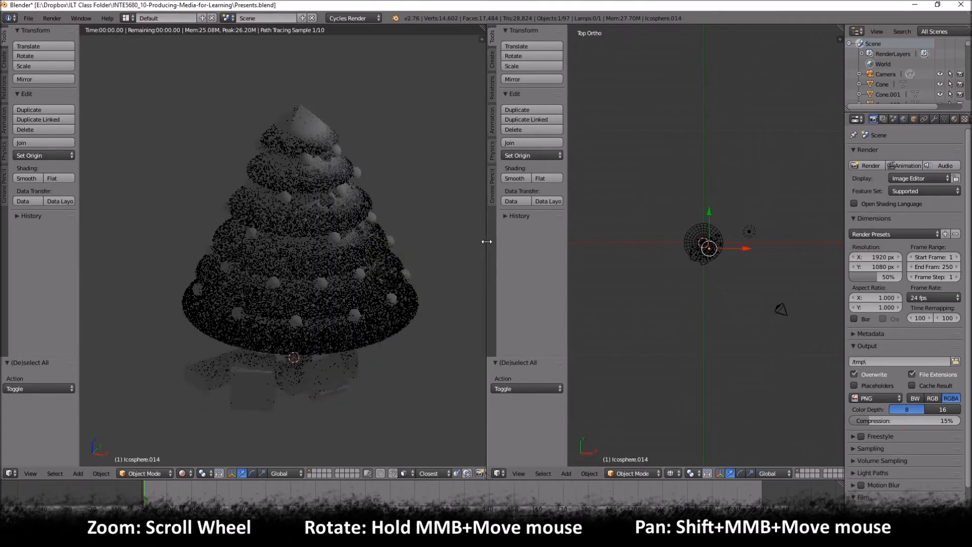
right_click(750, 232)
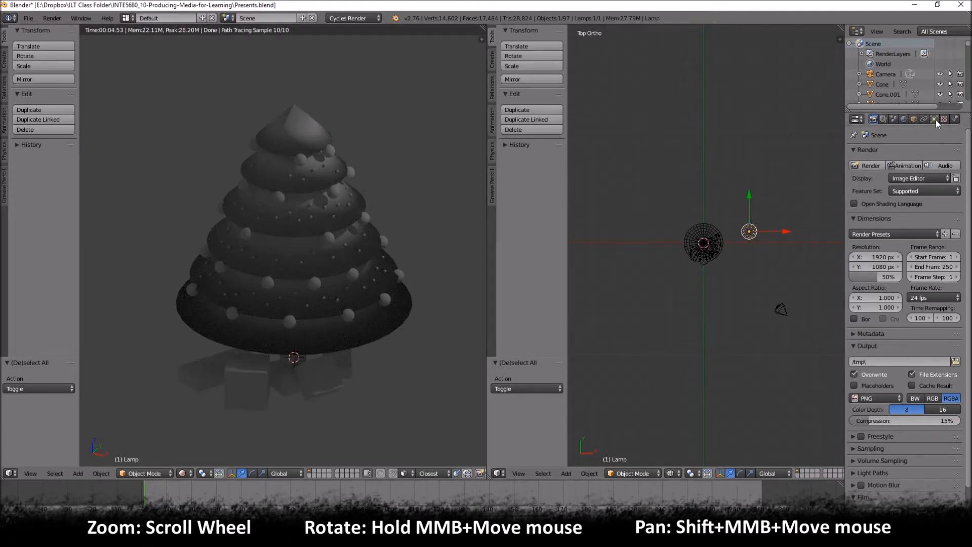
drag(844, 131, 838, 131)
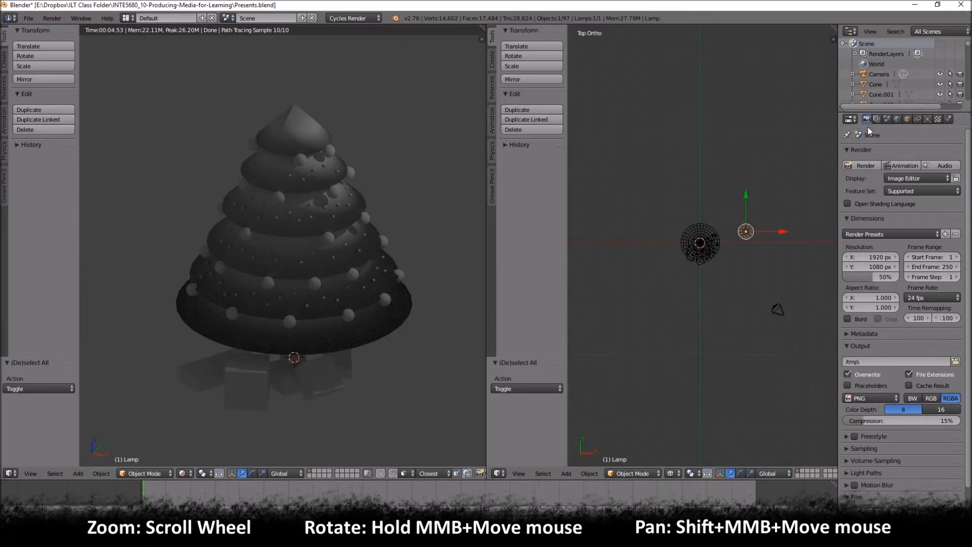
click(926, 119)
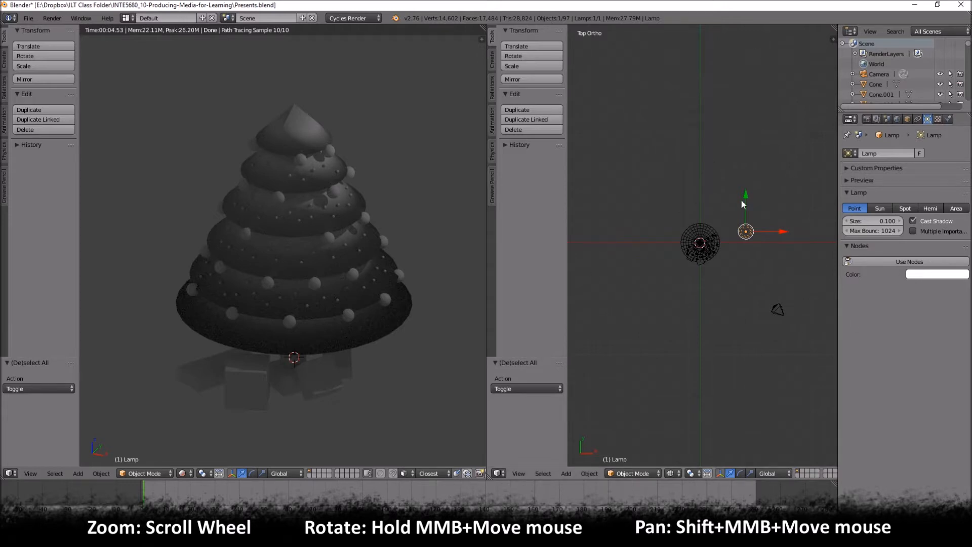
click(879, 209)
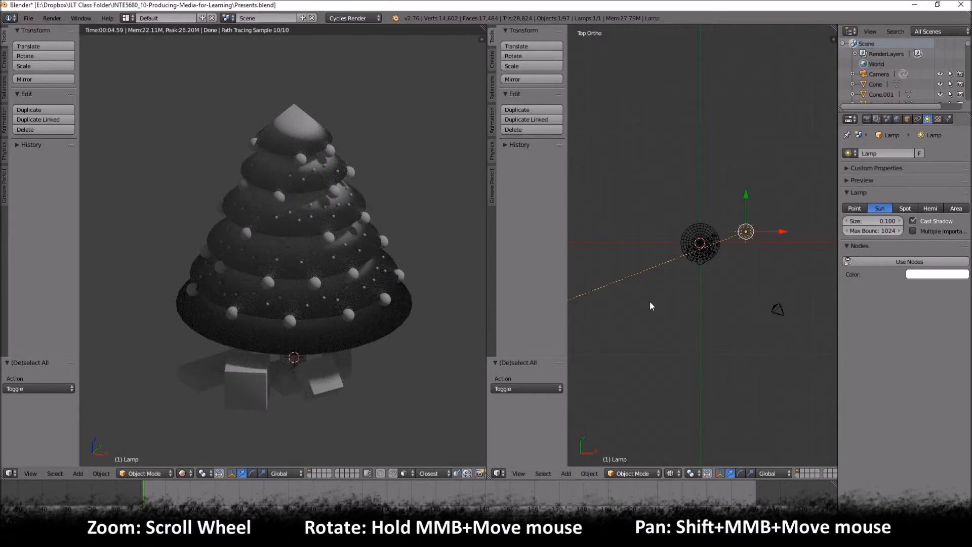
- In the top view, rotate the sun lamp about 146° and move it by about -7.4 in X and -7.1 in Y
key(r)
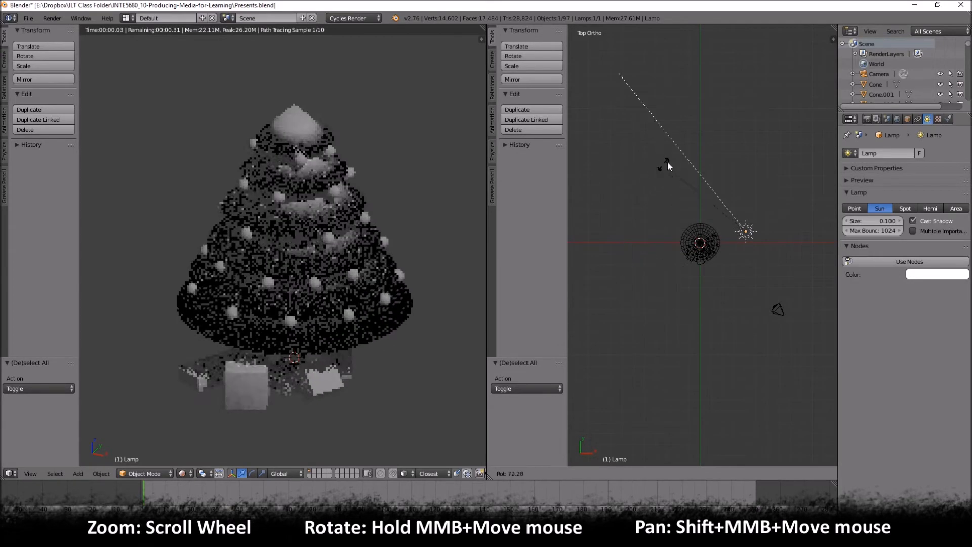
click(774, 165)
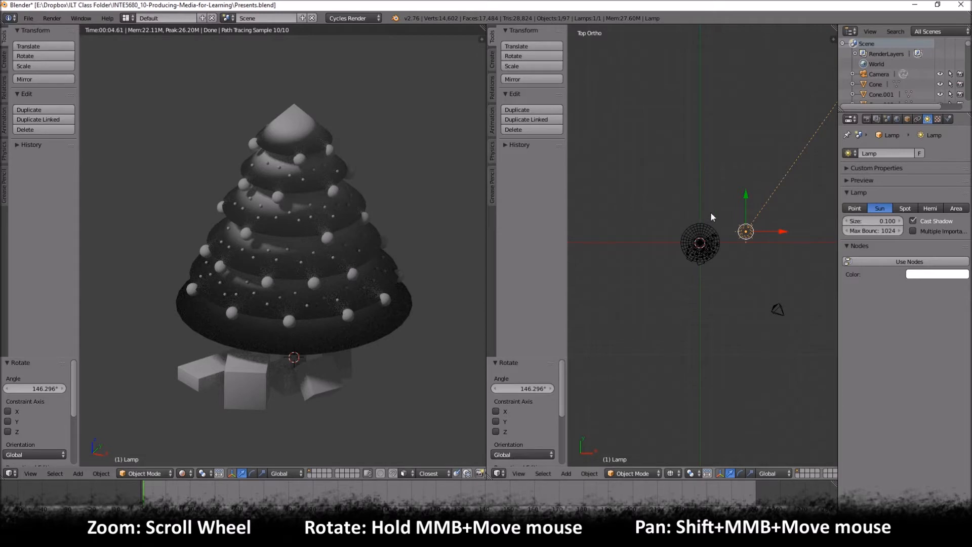
key(g)
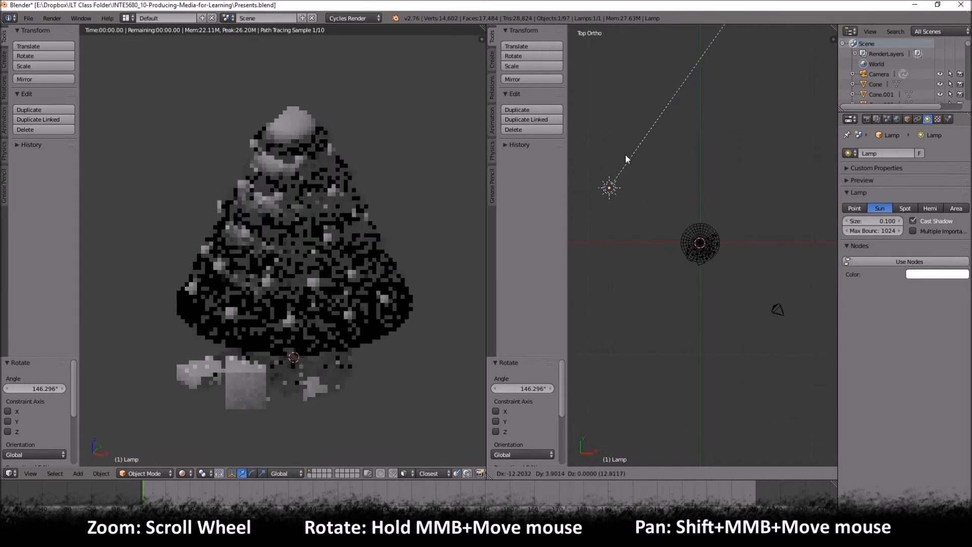
click(695, 262)
key(r)
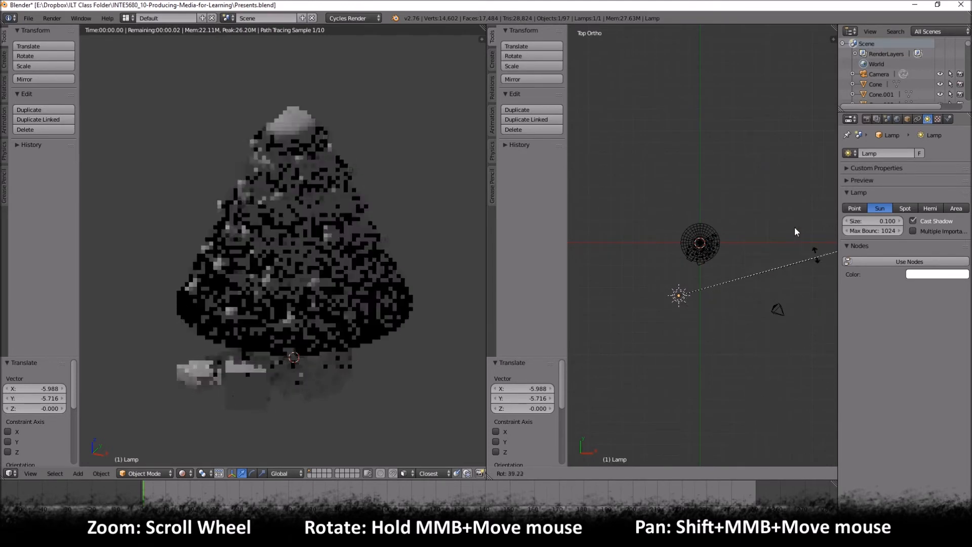
click(773, 208)
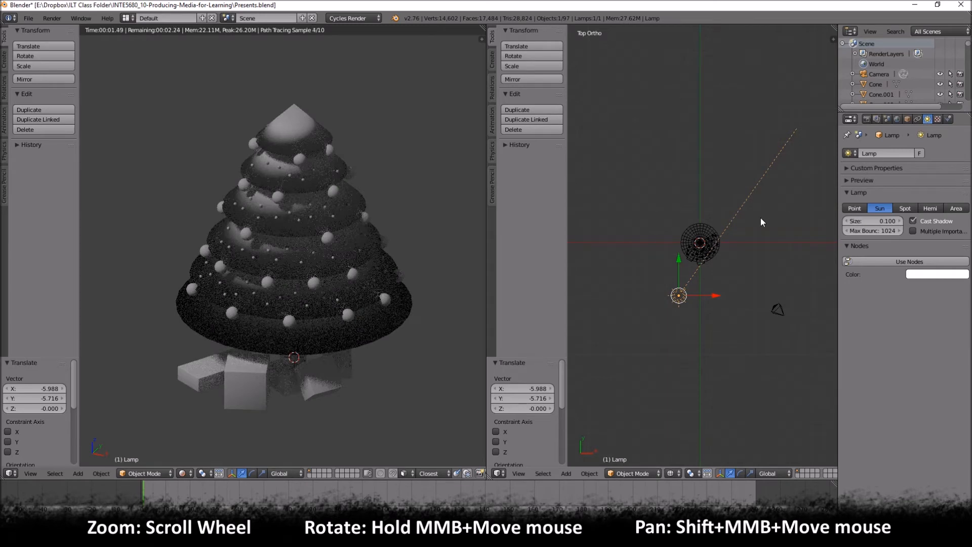
key(g)
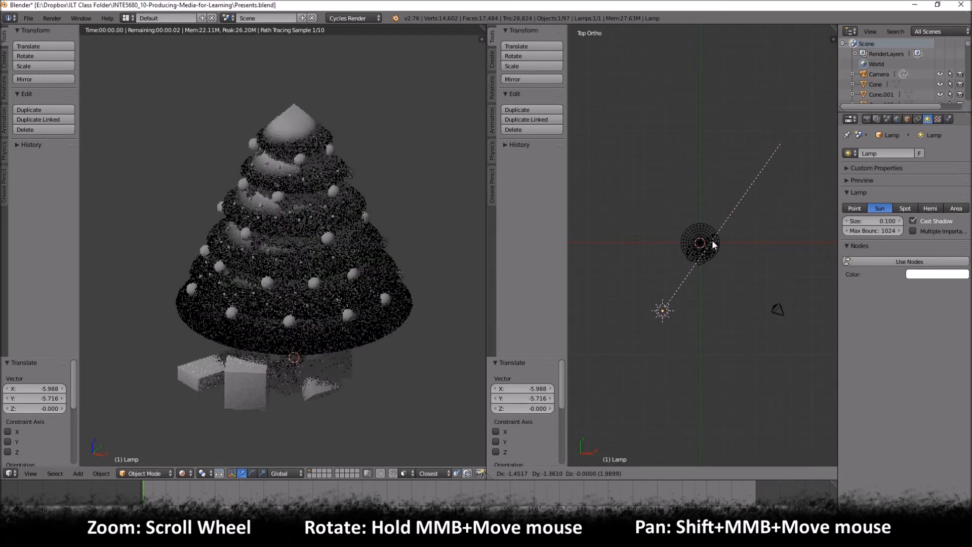
click(713, 246)
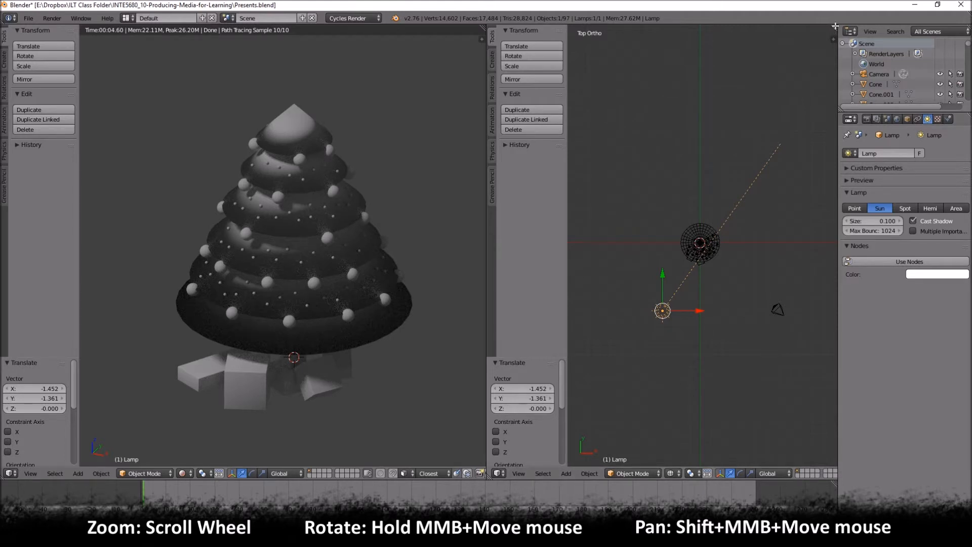
- Split the top view into two stacked viewports and set the upper one to the right orthographic view
drag(835, 26, 804, 248)
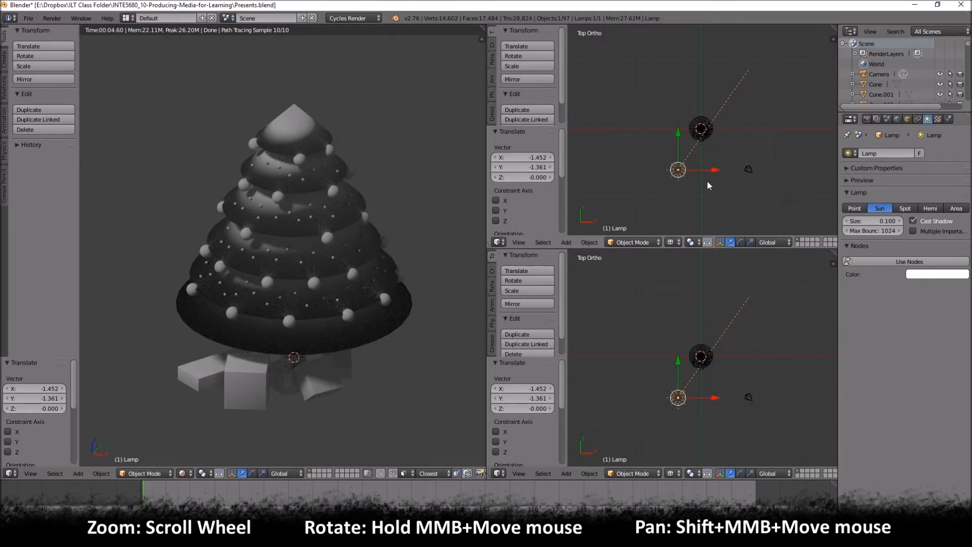
key(KP_1)
scroll(715, 172, up, 3)
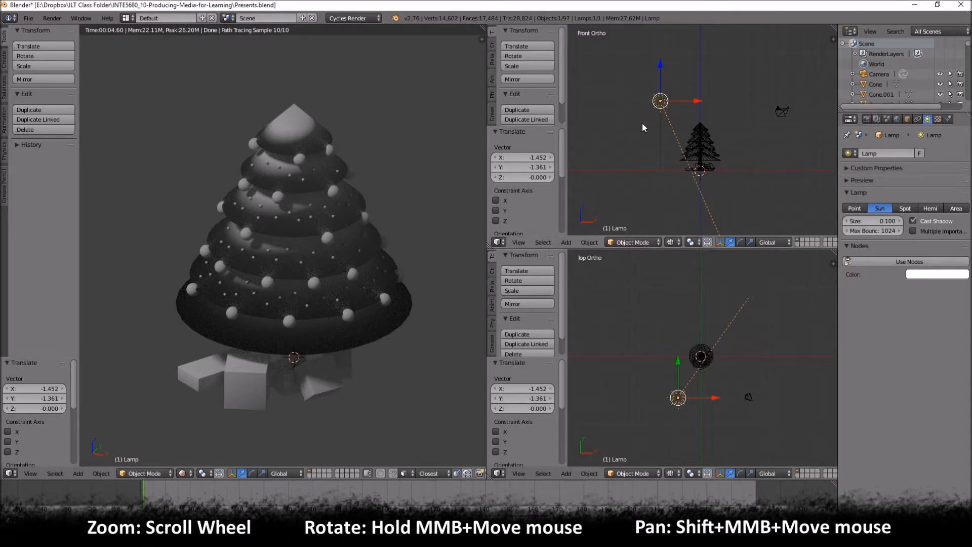
key(KP_3)
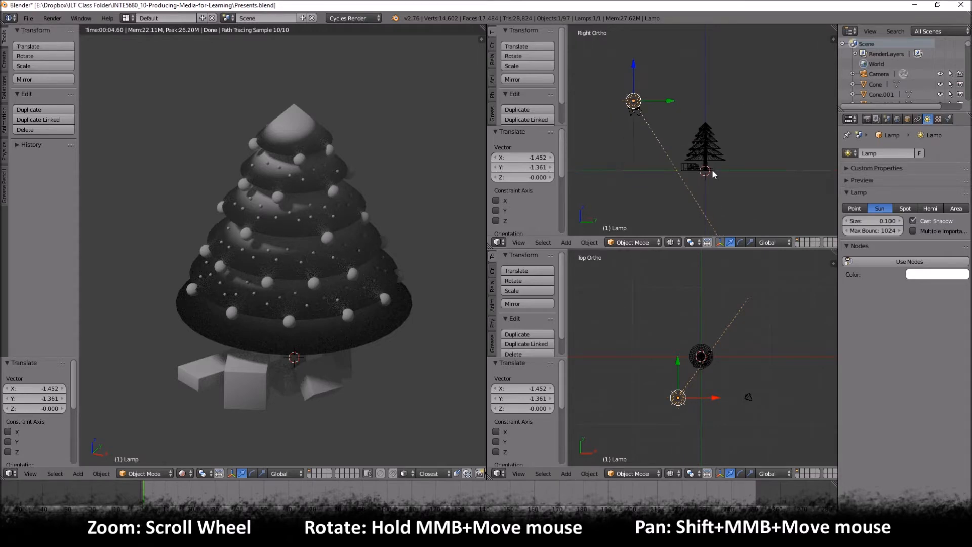
- Rotate the sun lamp about -40° in the right view and about 1.5° in the top view, and deselect it
key(r)
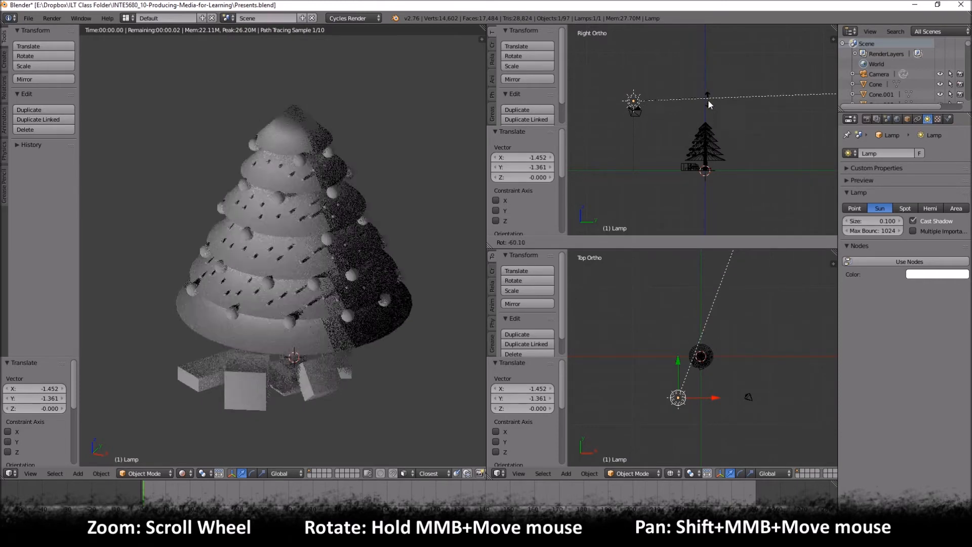
click(696, 124)
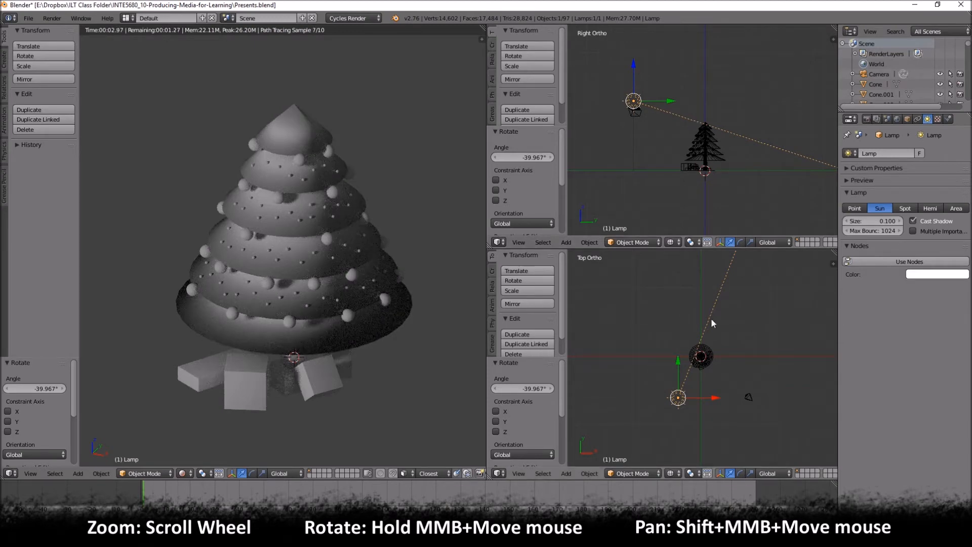
key(r)
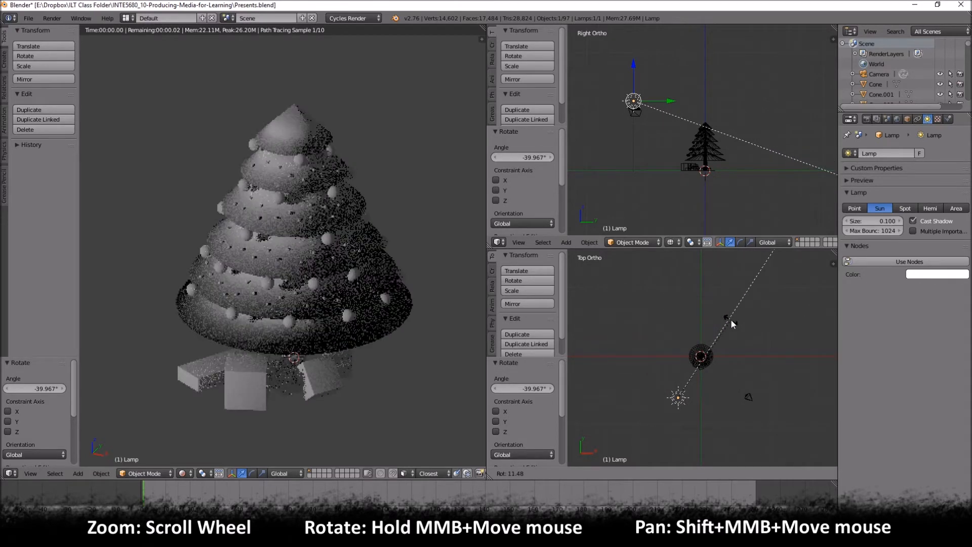
click(719, 305)
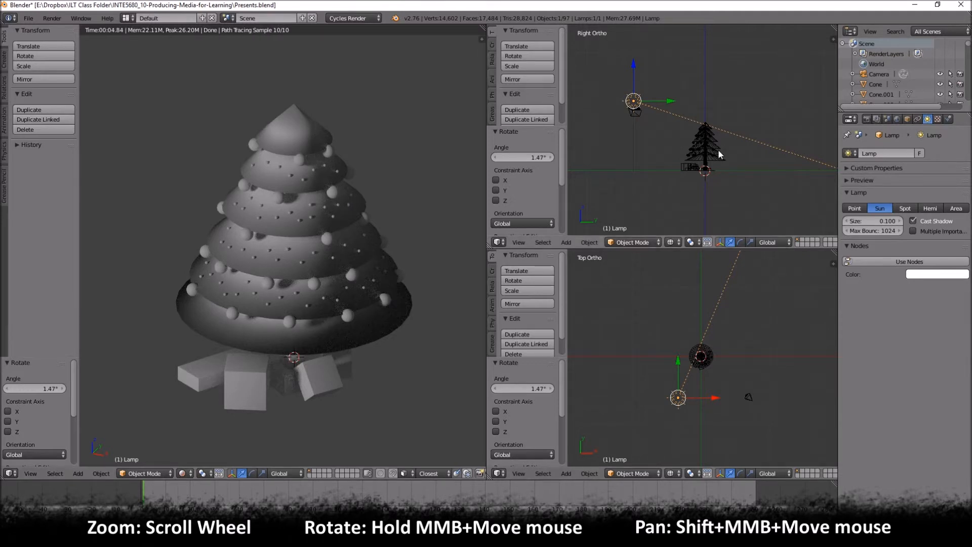
key(a)
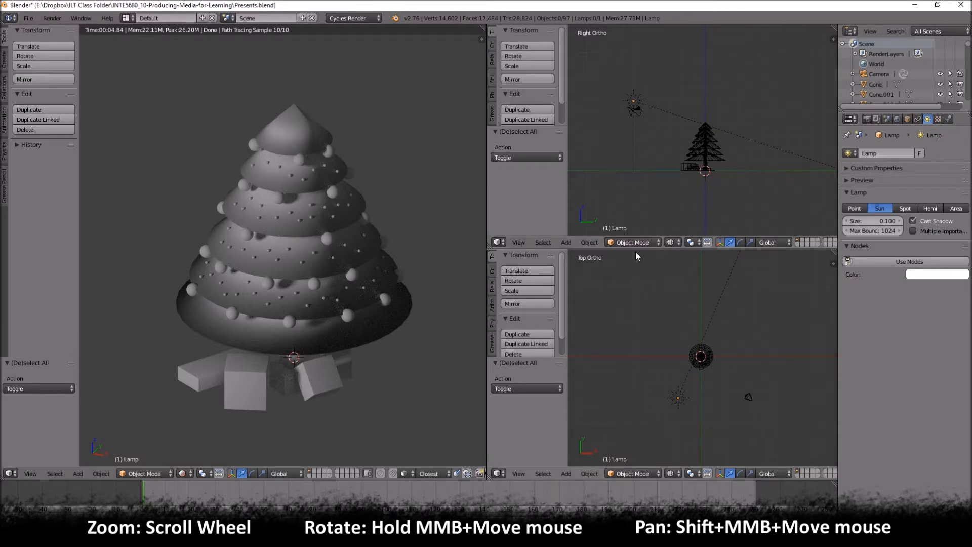
- Enlarge the right-view area, change it to the Node Editor and narrow its properties sidebar
drag(630, 249, 626, 339)
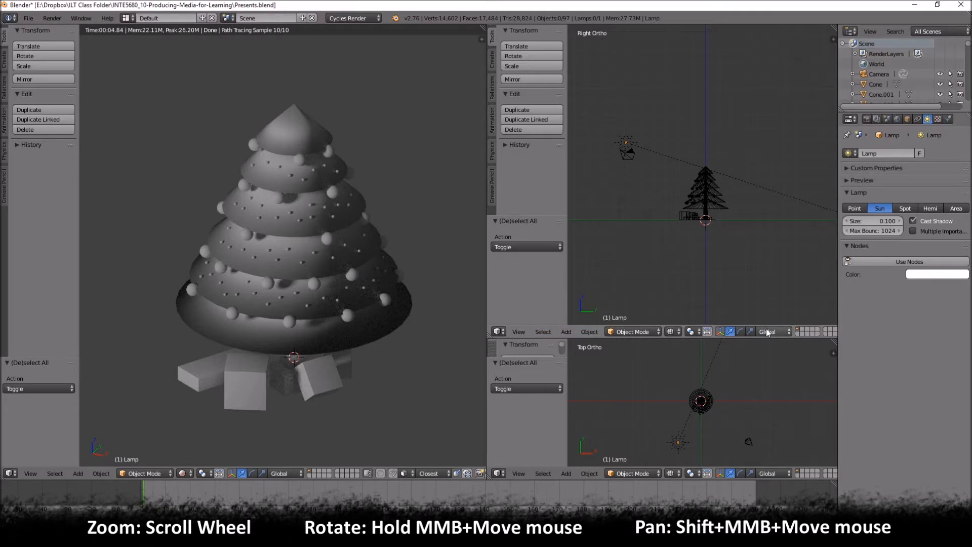
click(497, 332)
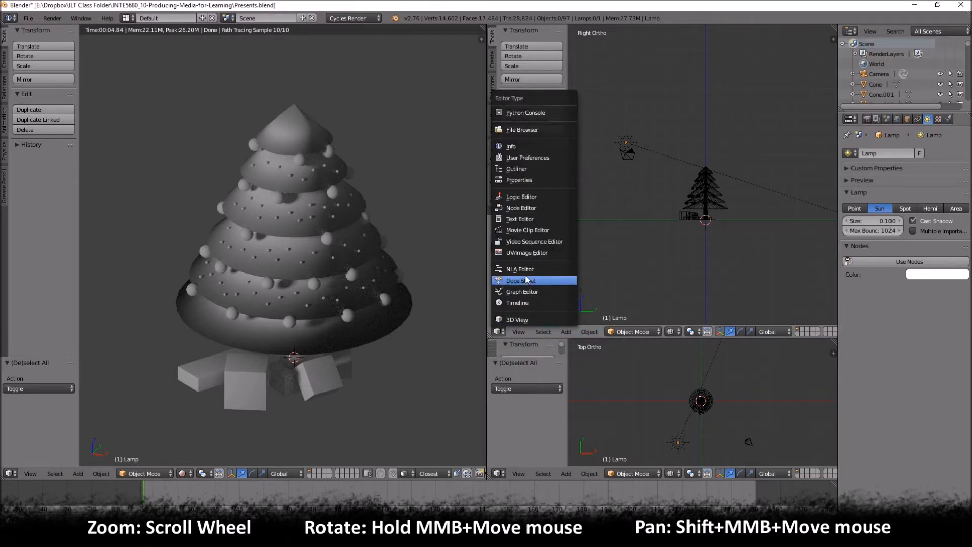
click(519, 210)
drag(736, 135, 783, 131)
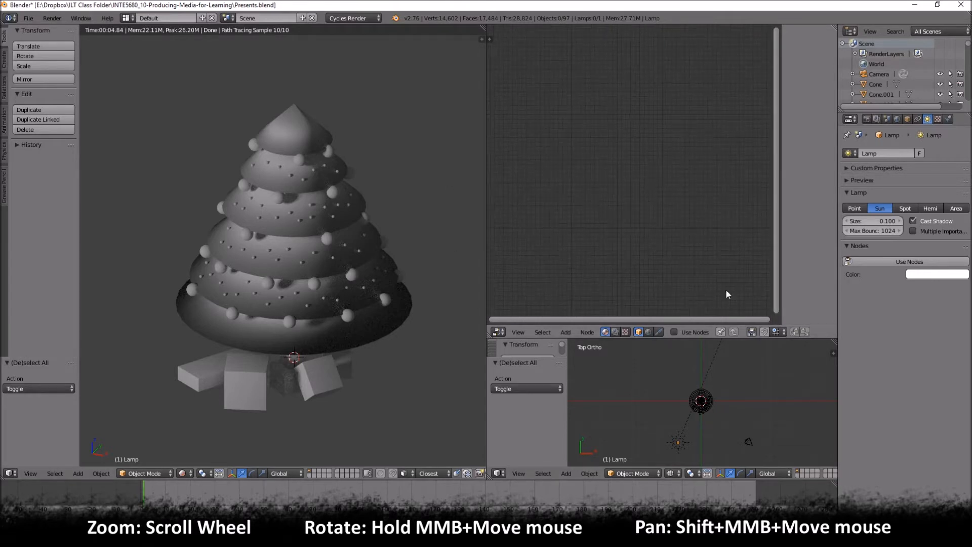
middle_drag(602, 154, 613, 174)
scroll(614, 174, down, 8)
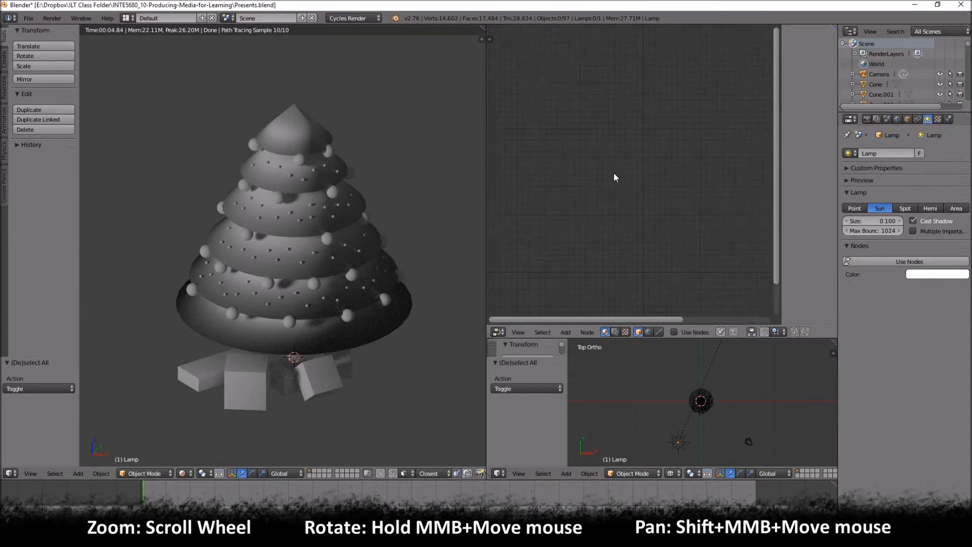
scroll(613, 173, up, 7)
scroll(614, 171, down, 3)
middle_drag(613, 175, 630, 157)
mouse_move(628, 193)
middle_down()
mouse_move(645, 175)
mouse_move(637, 194)
middle_up()
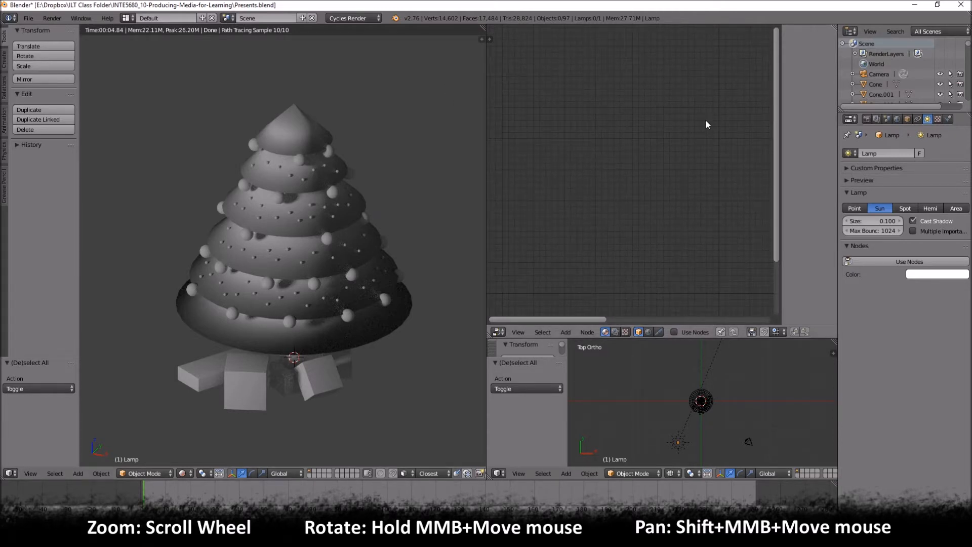
scroll(687, 124, down, 3)
scroll(714, 186, up, 4)
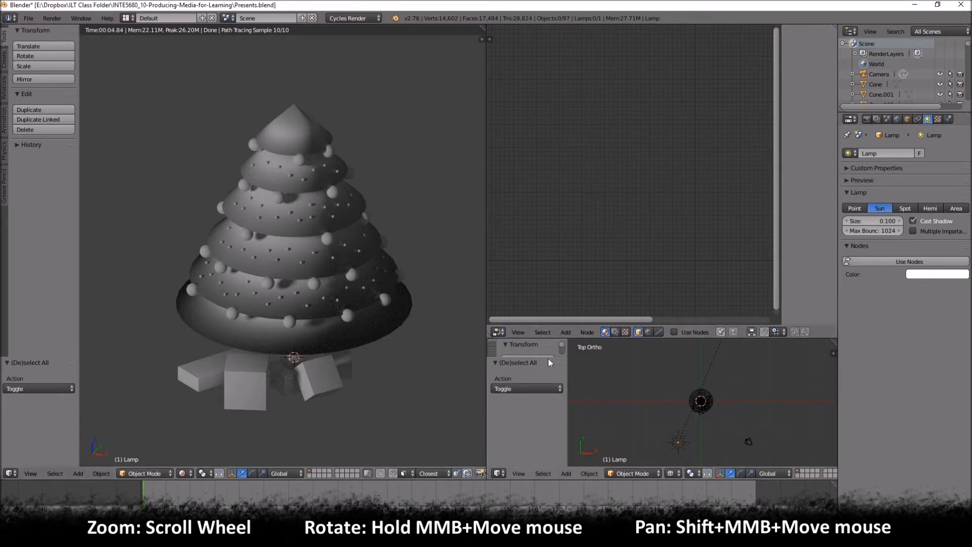
- Select the tree's lowest cone in the lower 3D view and set the large viewport to solid shading
middle_drag(699, 412, 660, 346)
scroll(721, 435, up, 5)
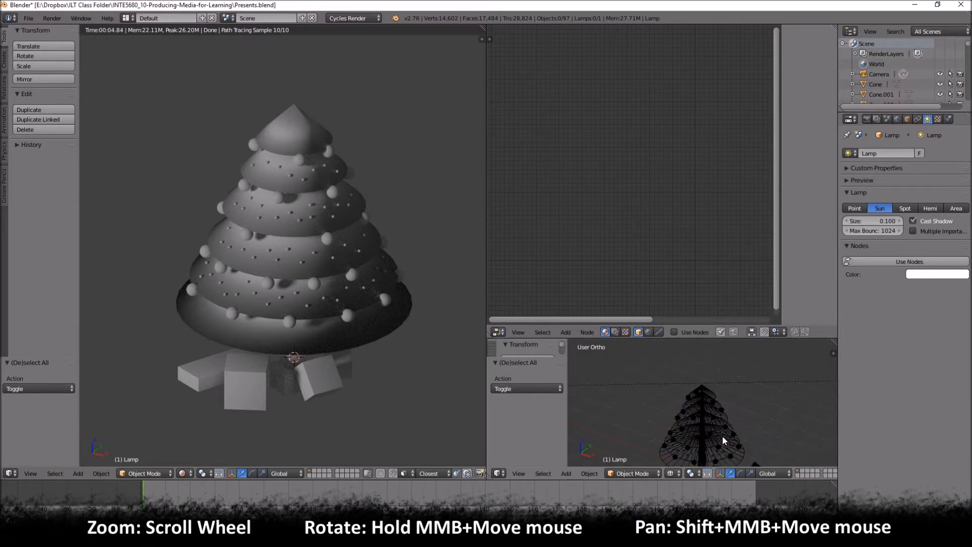
shift+middle_drag(730, 429, 687, 420)
scroll(660, 426, up, 1)
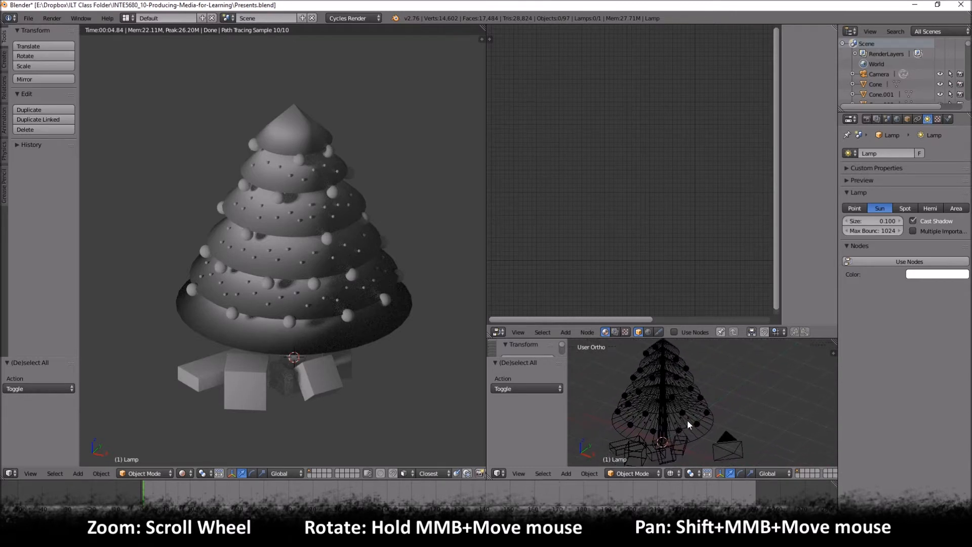
right_click(704, 430)
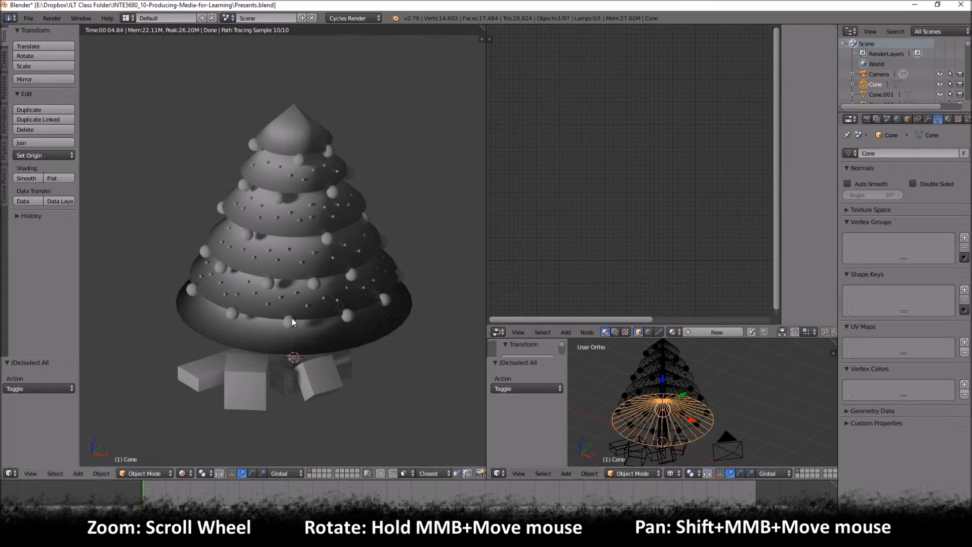
key(z)
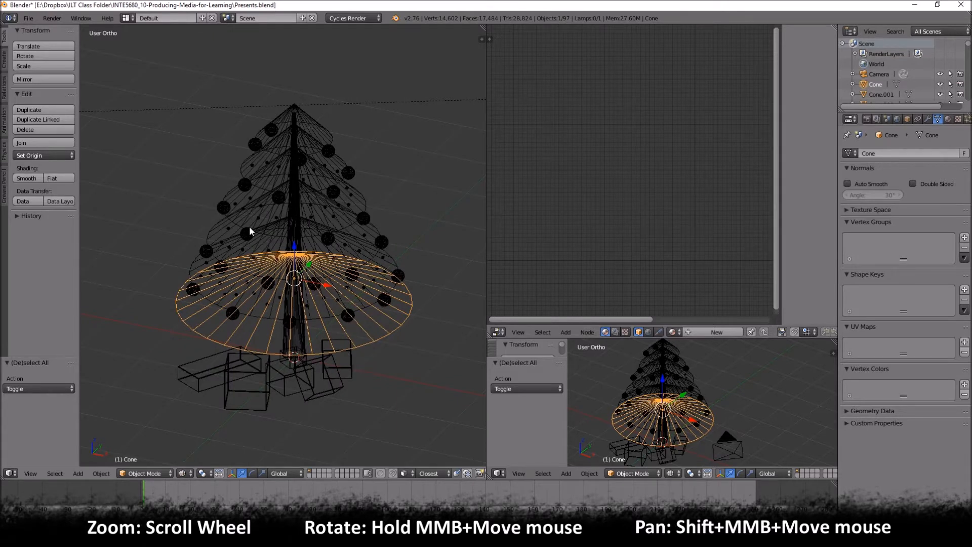
key(z)
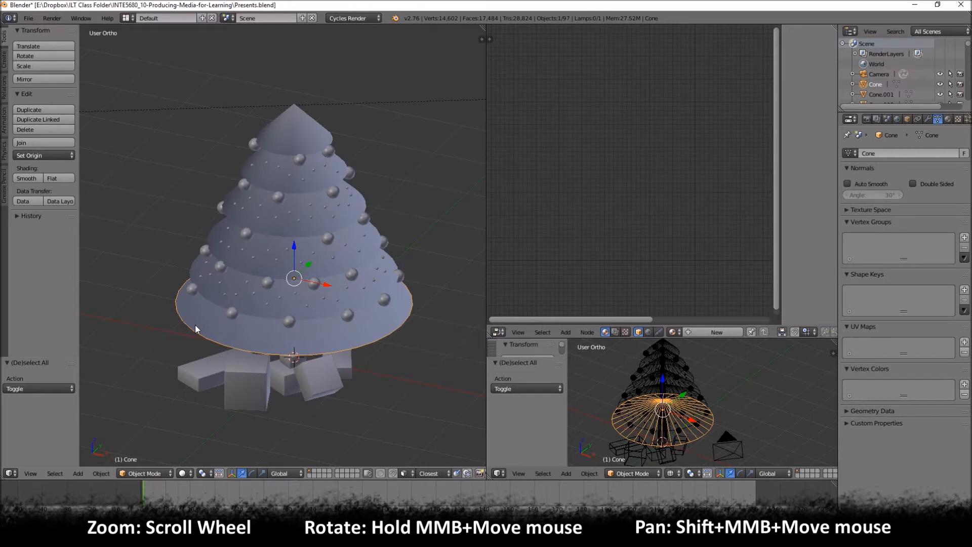
- Add the five upper tree cones to the selection and join all six cones into one object
shift+right_click(210, 296)
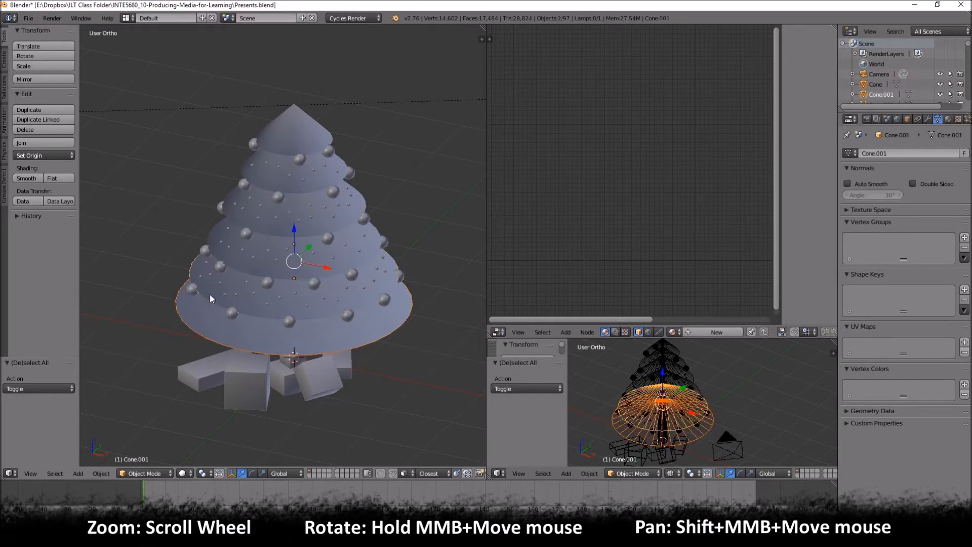
shift+right_click(242, 257)
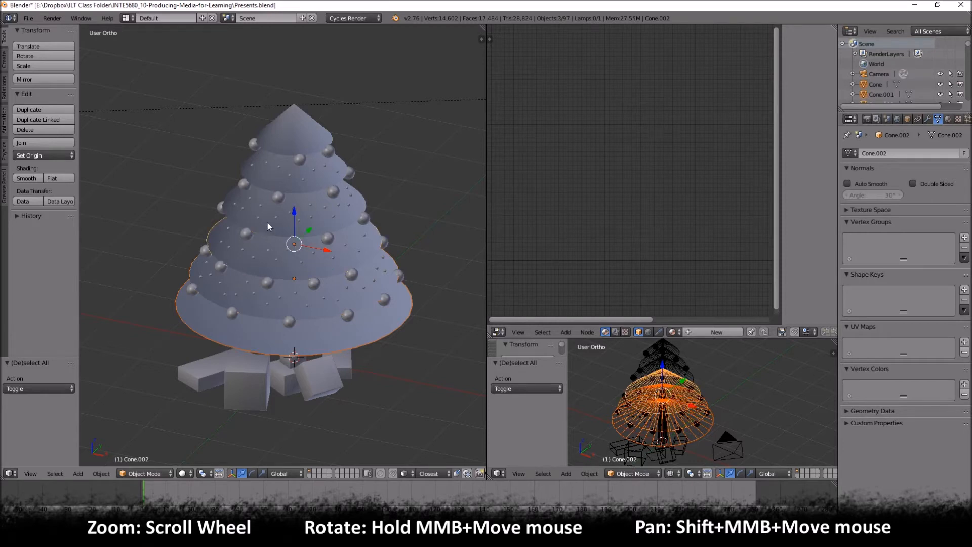
shift+right_click(281, 204)
shift+right_click(279, 181)
shift+right_click(291, 141)
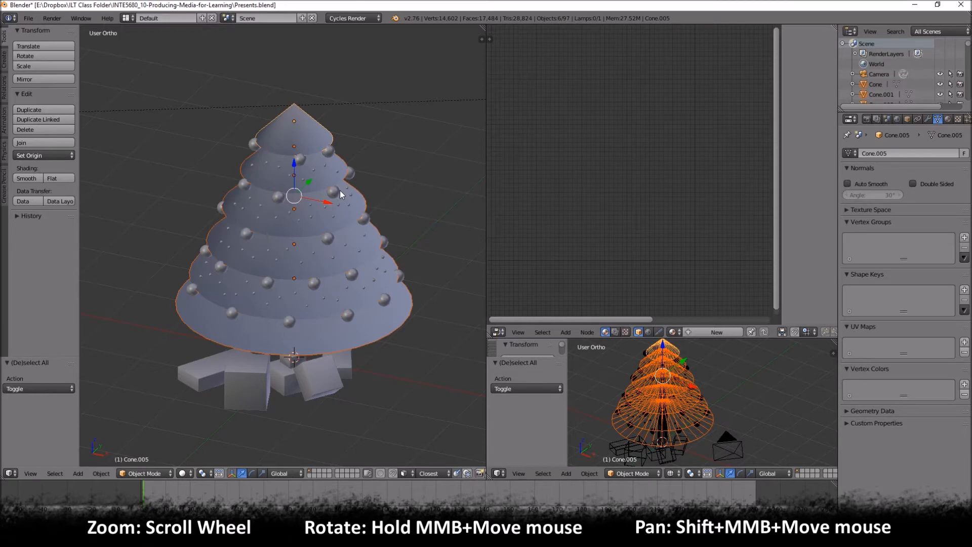
key(ctrl+j)
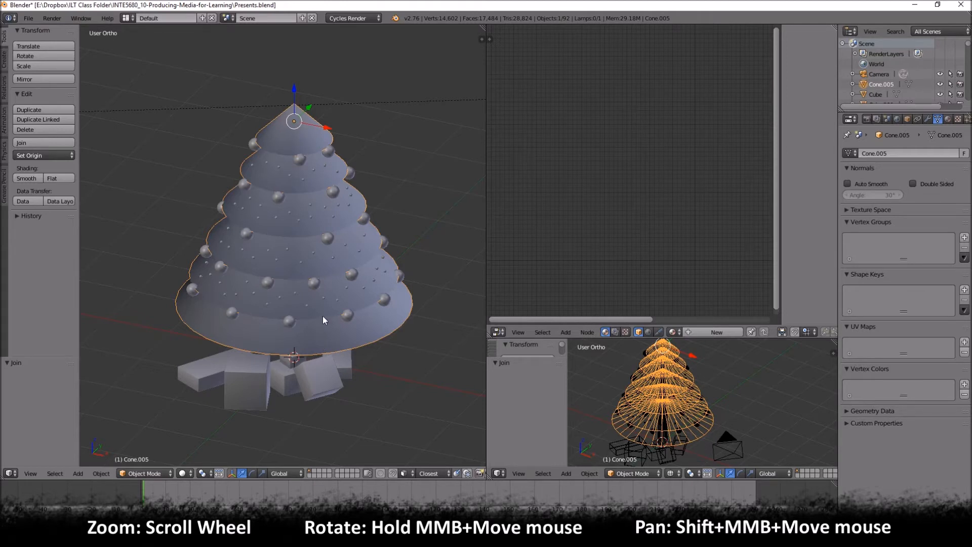
- Check individual ball ornaments and a small light on the tree by selecting them one at a time, and reselect the joined cones
right_click(253, 145)
right_click(299, 159)
right_click(279, 197)
right_click(242, 183)
right_click(221, 206)
right_click(246, 235)
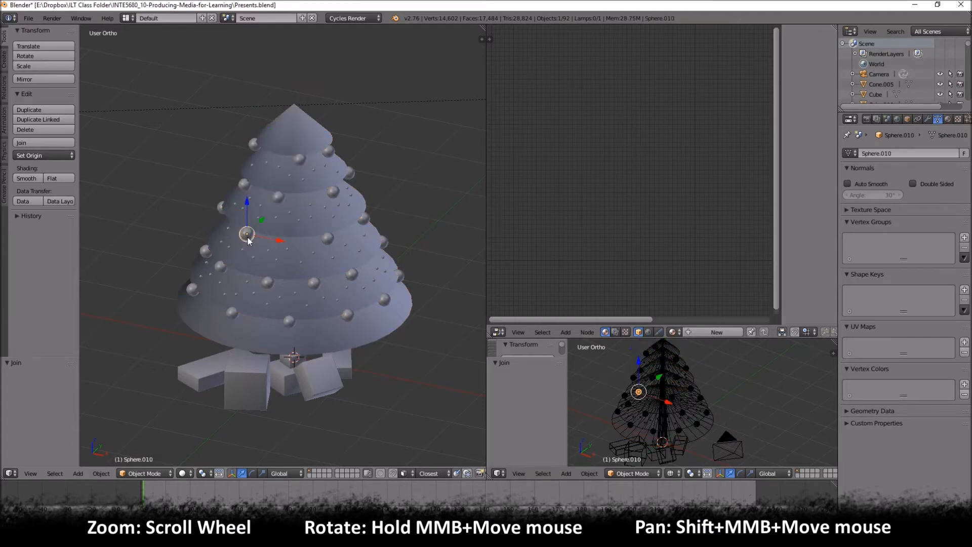
right_click(330, 239)
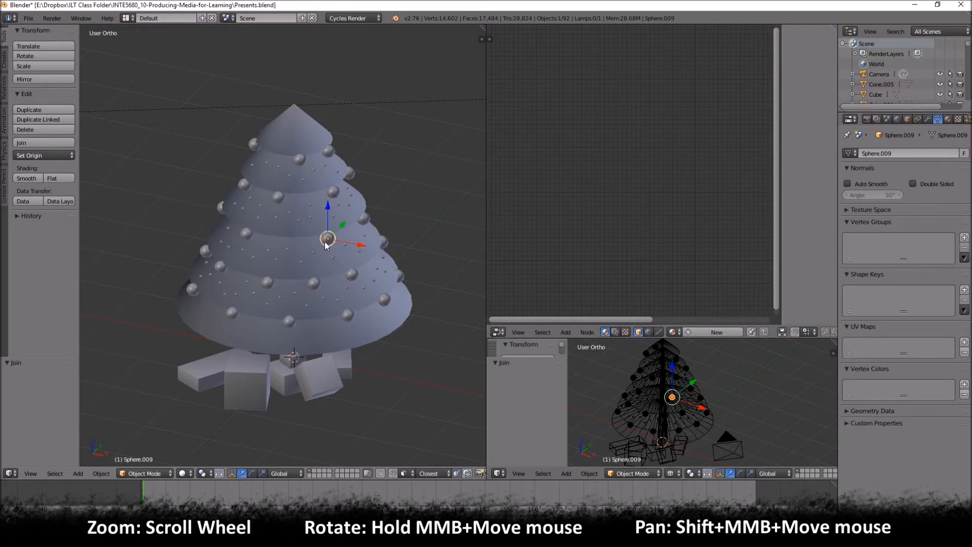
right_click(247, 236)
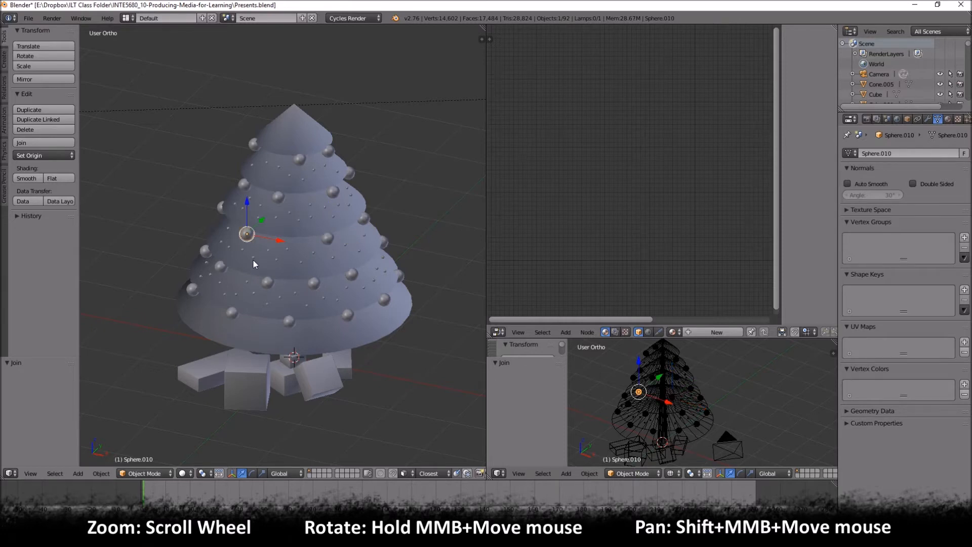
right_click(254, 258)
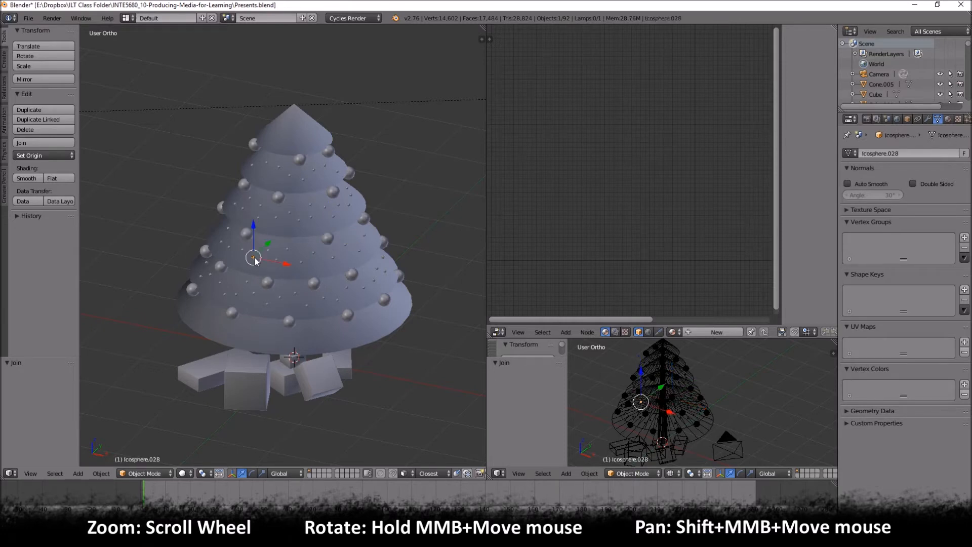
right_click(331, 343)
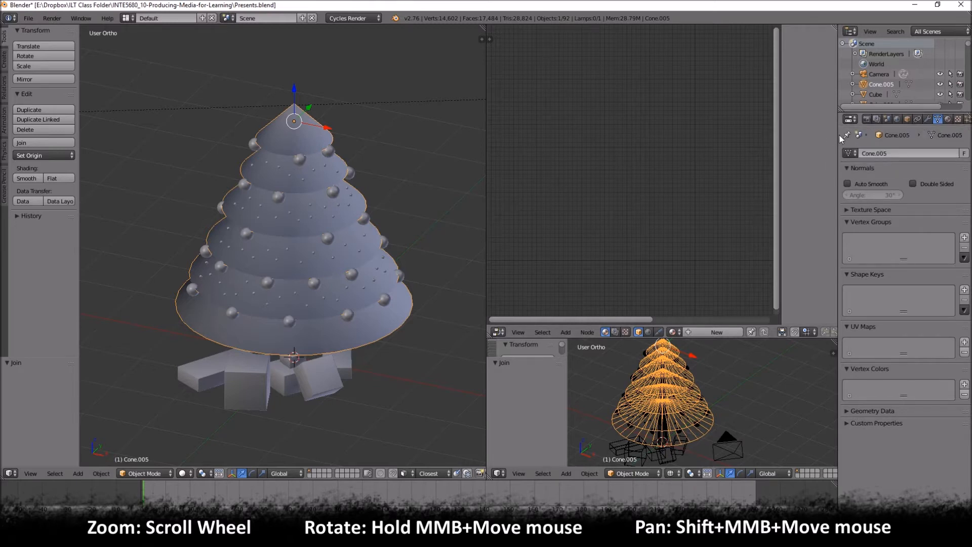
- Widen the properties area and create a new material for the joined tree cones
drag(836, 135, 804, 135)
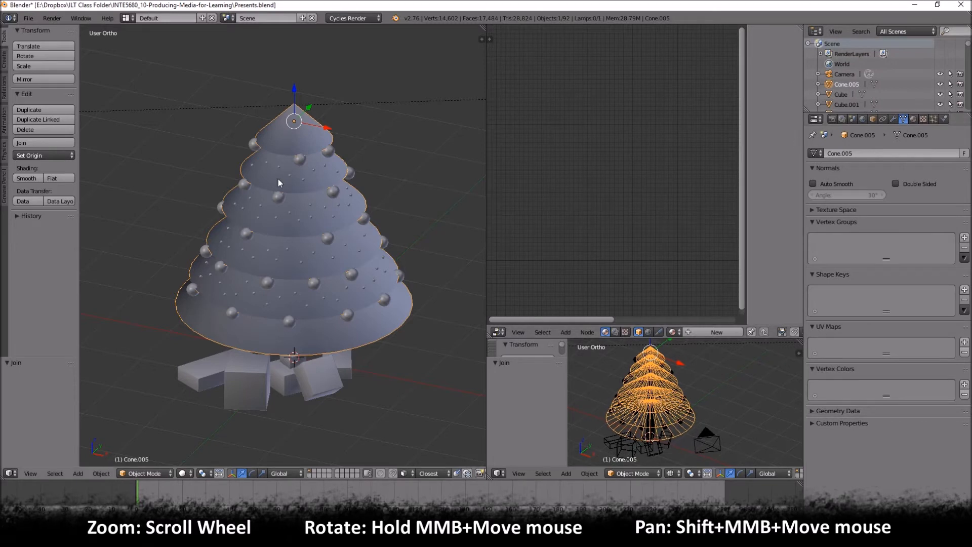
key(a)
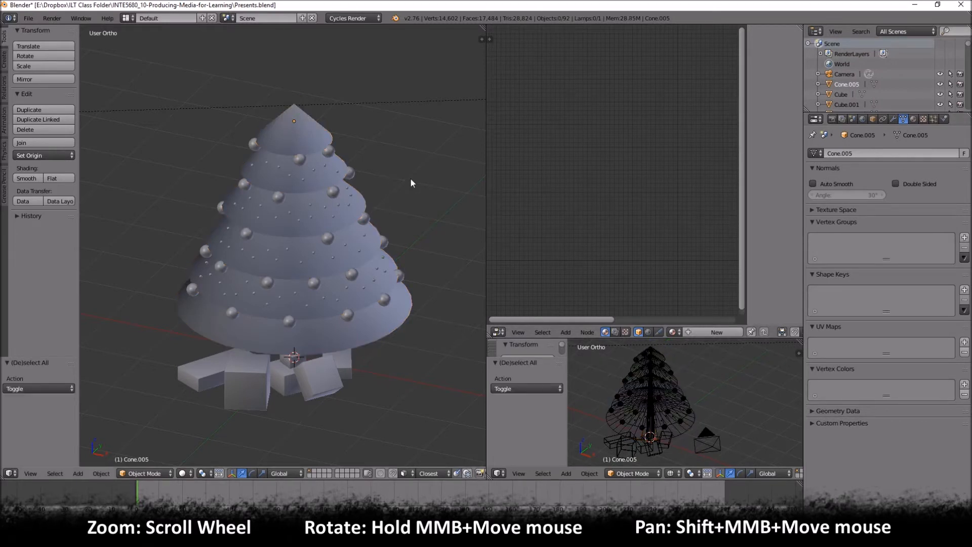
right_click(438, 101)
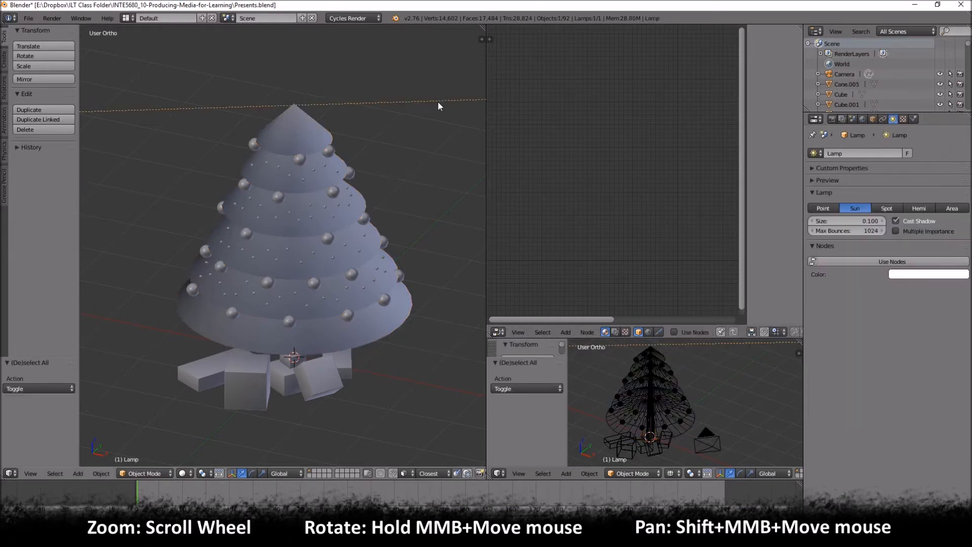
right_click(305, 135)
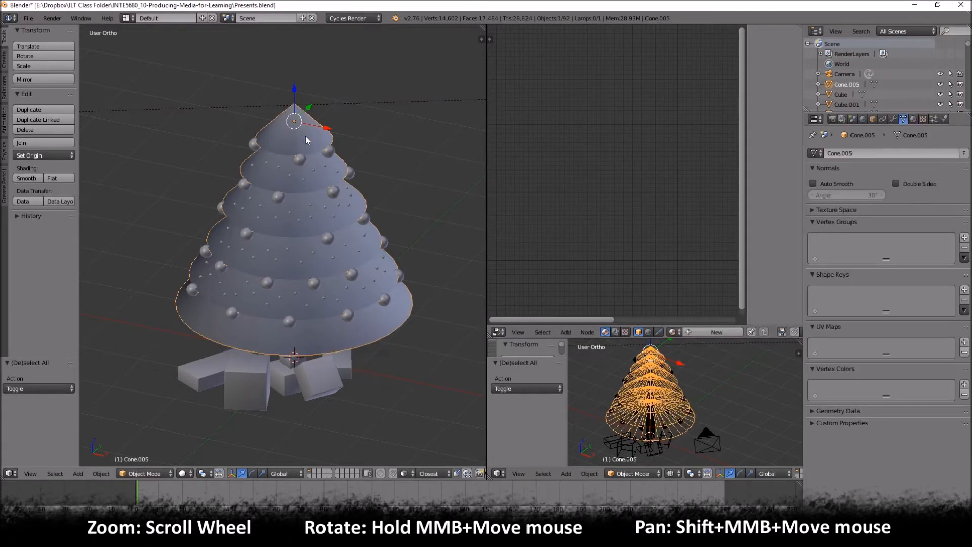
click(913, 119)
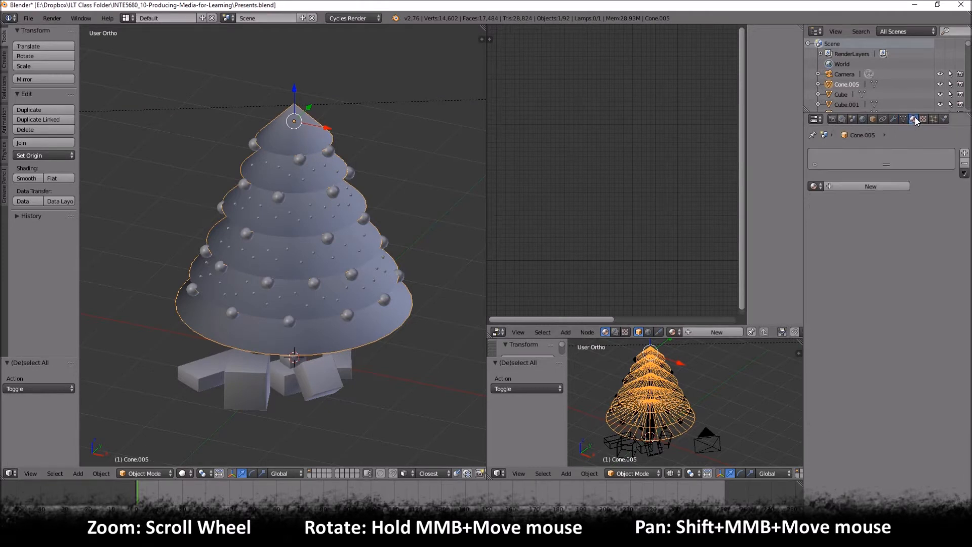
click(850, 186)
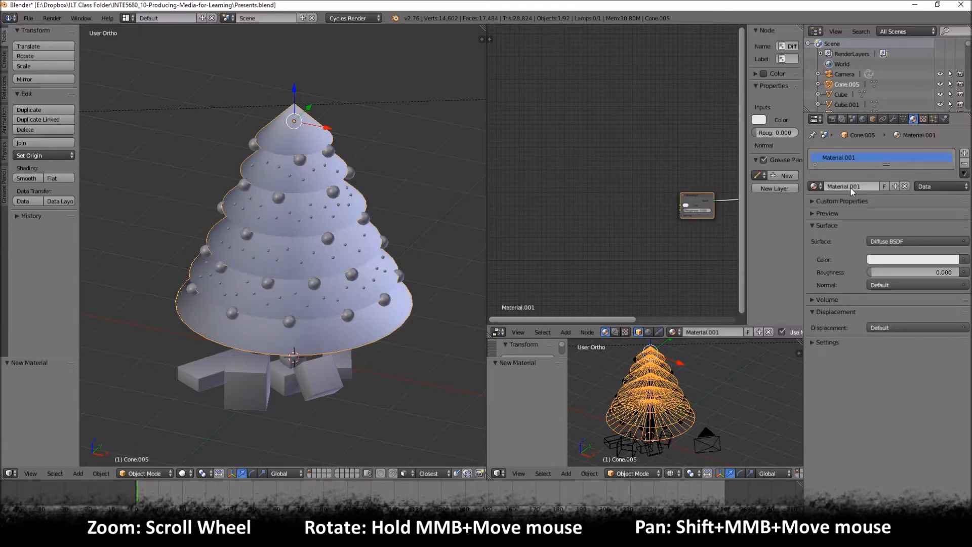
- Frame both material nodes in the Node Editor and set the large viewport to rendered shading
middle_drag(692, 254, 558, 249)
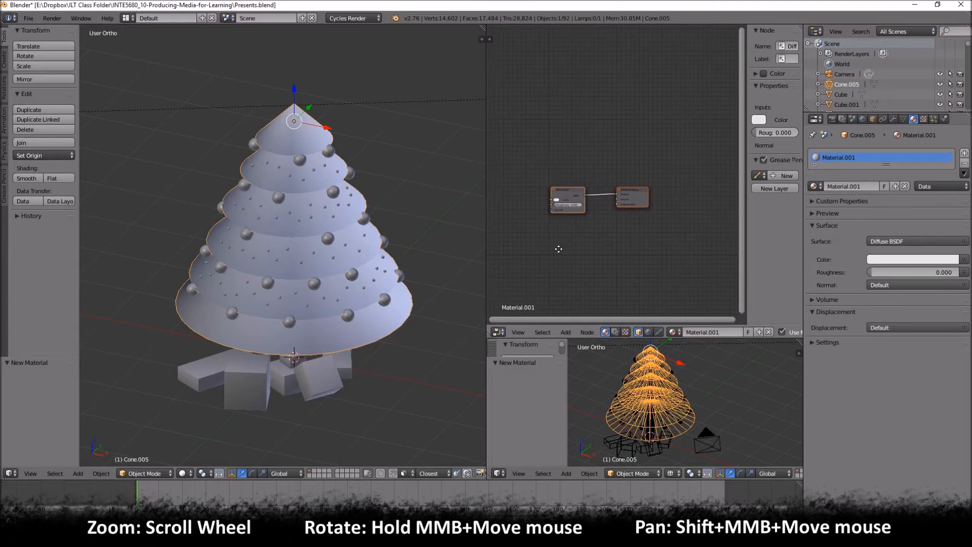
scroll(573, 229, up, 3)
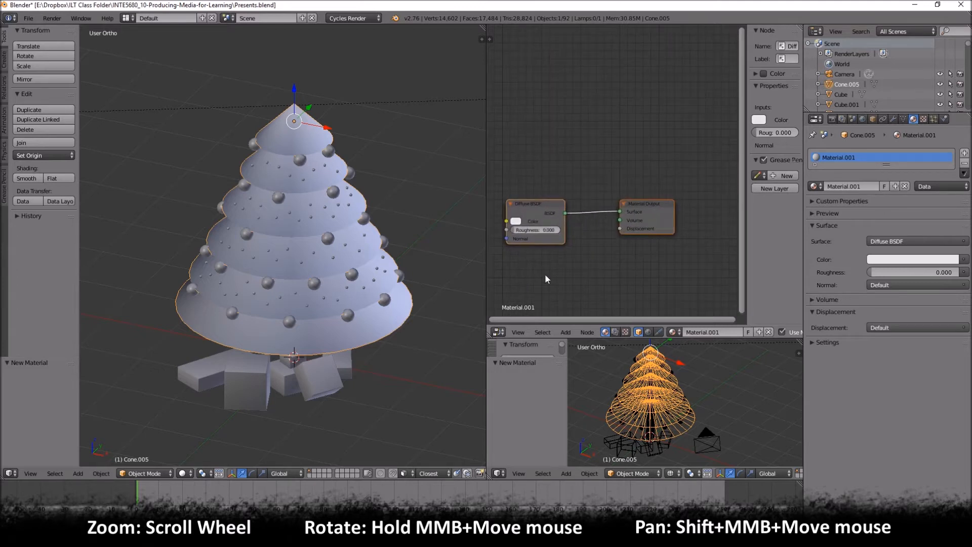
click(188, 472)
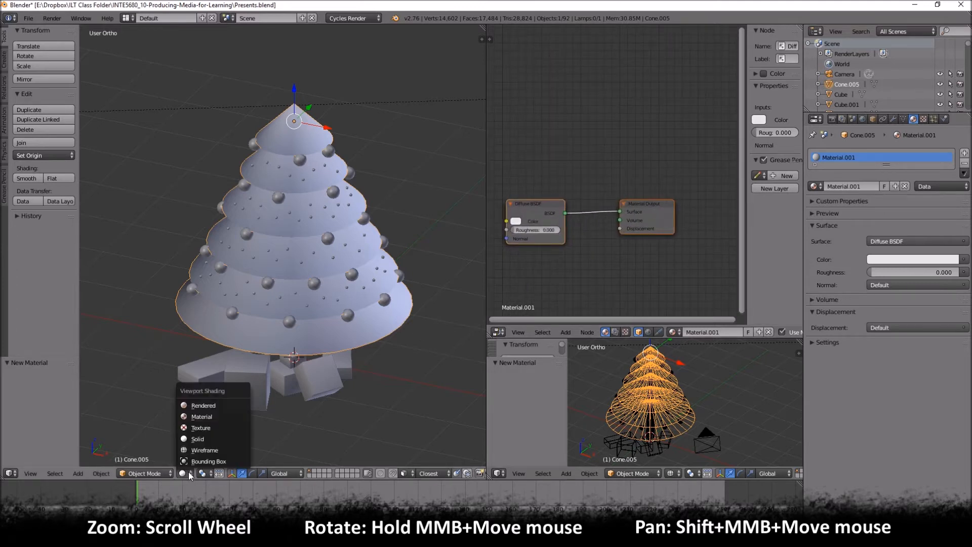
click(204, 406)
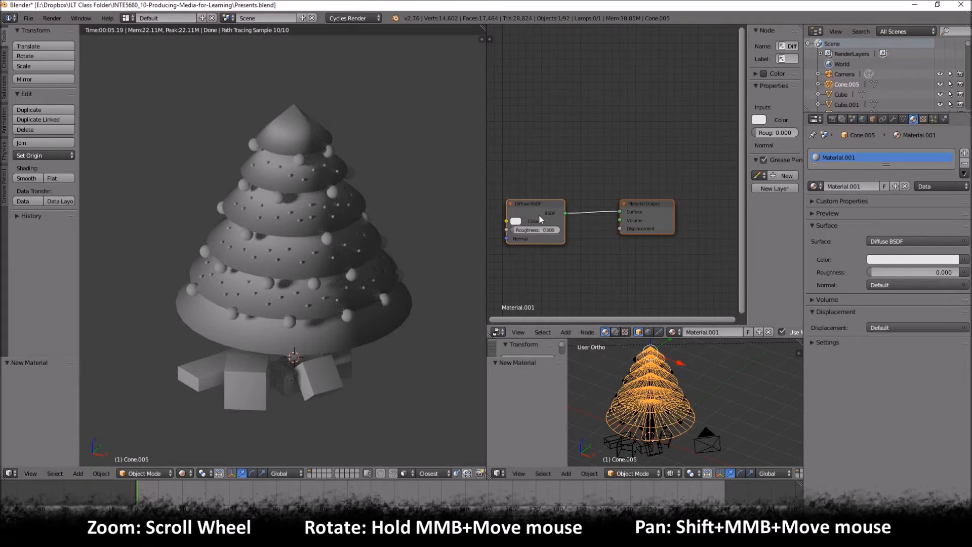
- Spread the Diffuse BSDF and Material Output nodes apart near the top of the node graph and widen the Node Editor
drag(654, 202, 676, 177)
drag(526, 209, 528, 128)
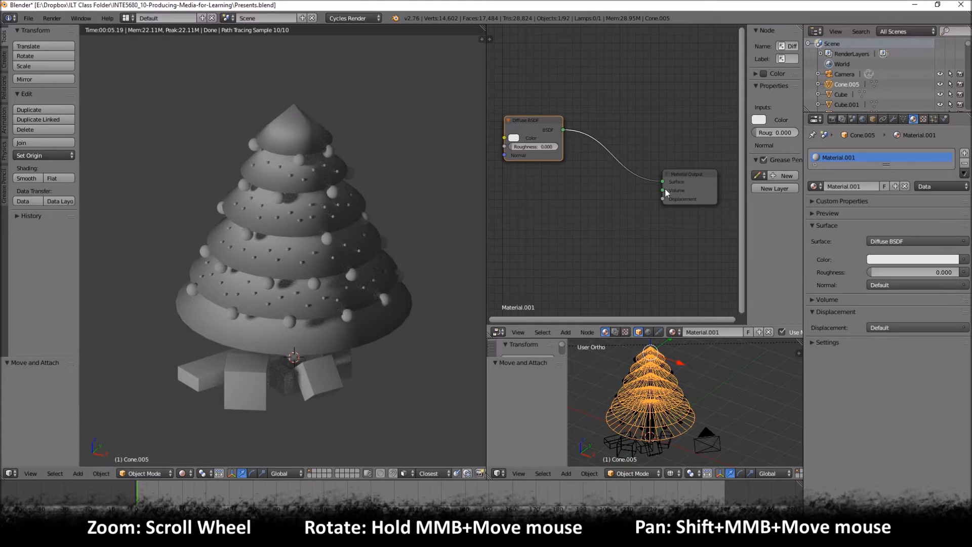
drag(668, 182, 689, 89)
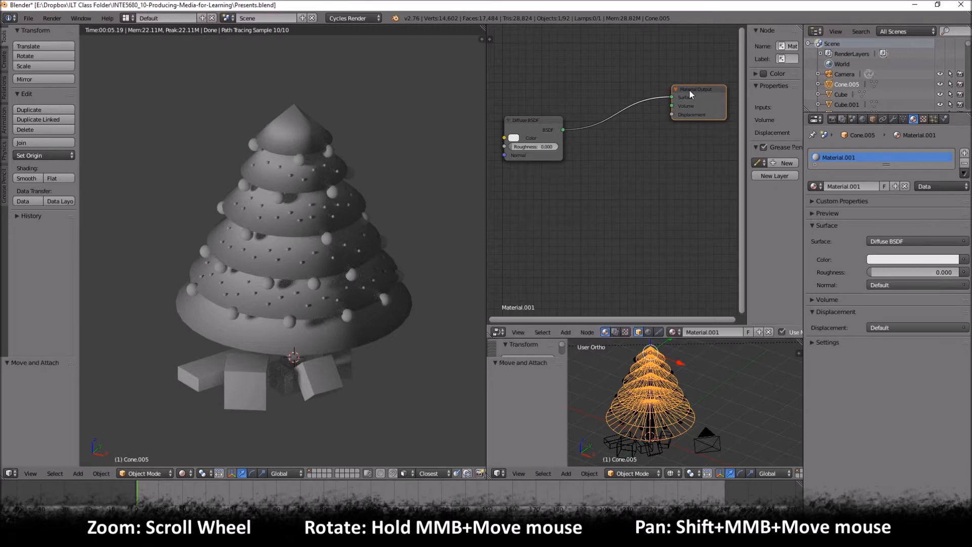
drag(487, 162, 448, 162)
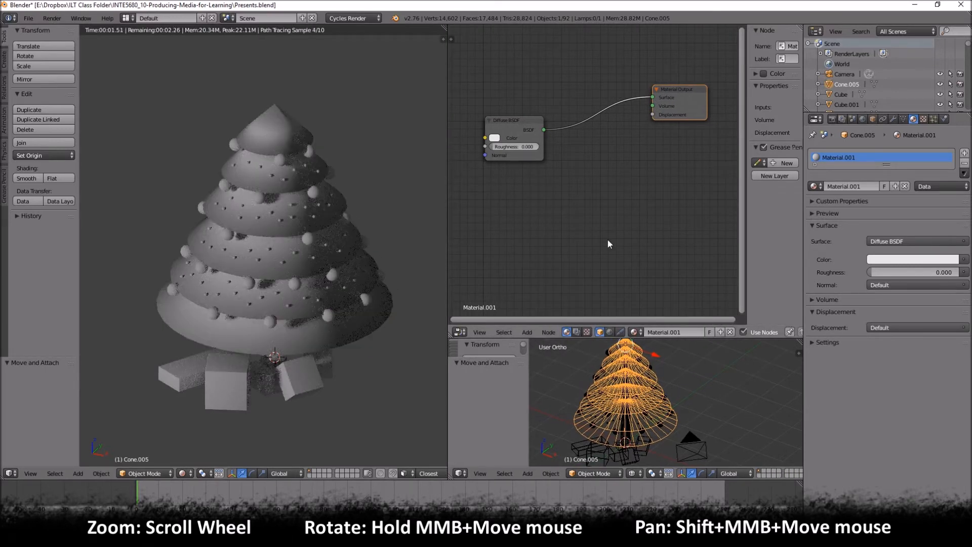
click(495, 137)
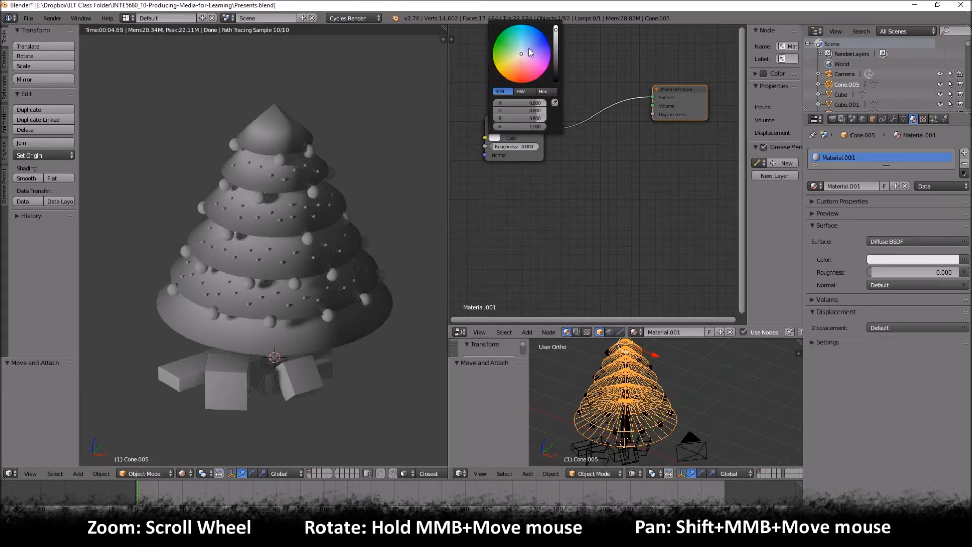
click(496, 138)
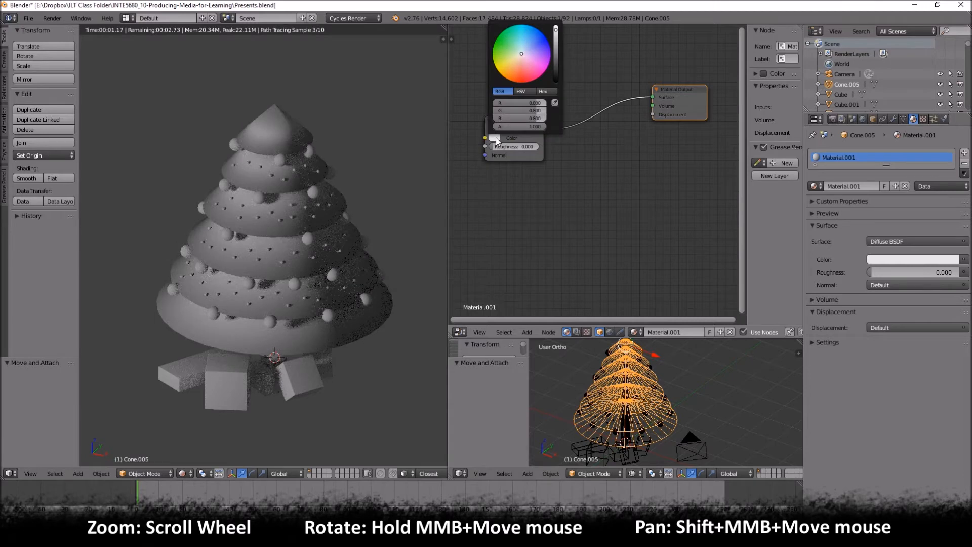
click(888, 261)
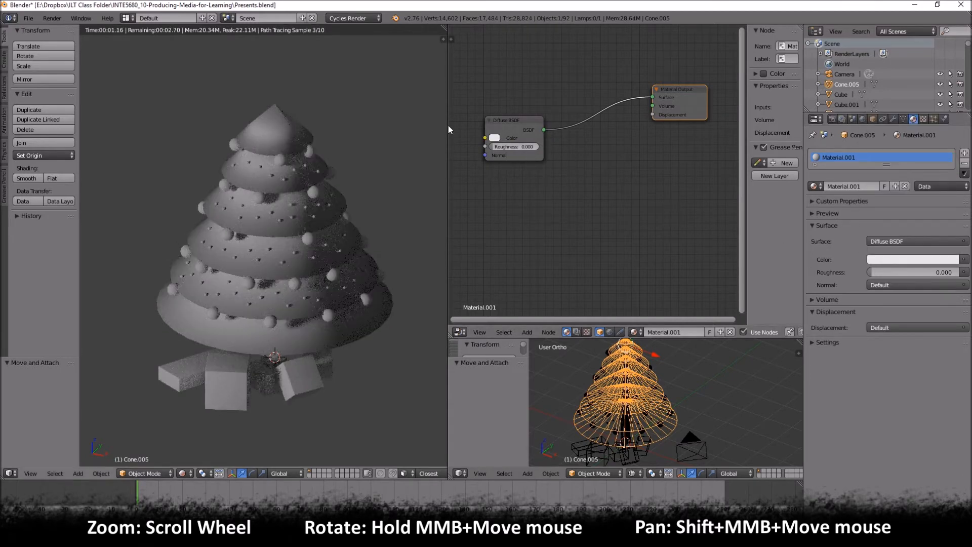
- Set the Diffuse BSDF color of the tree material to green and darken it to a deep Christmas-tree green
click(494, 138)
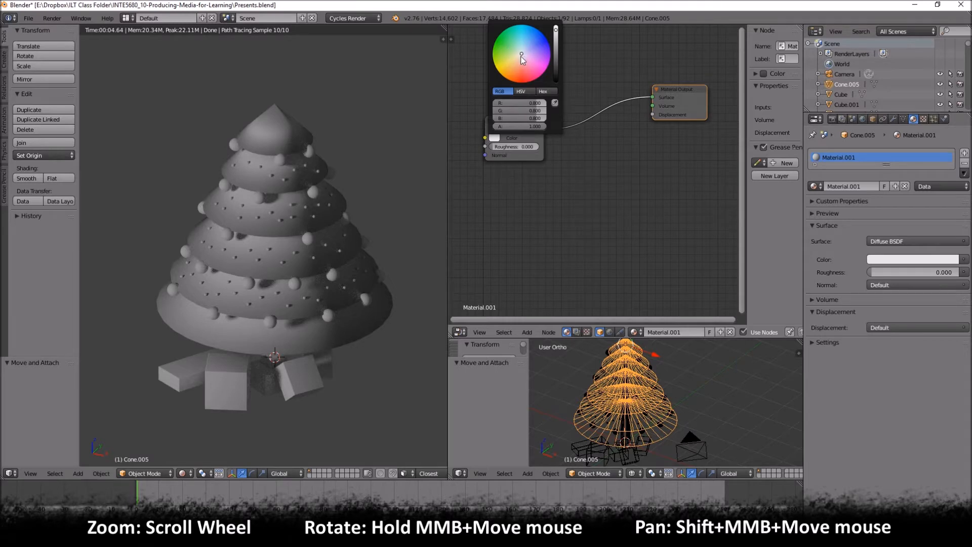
click(517, 87)
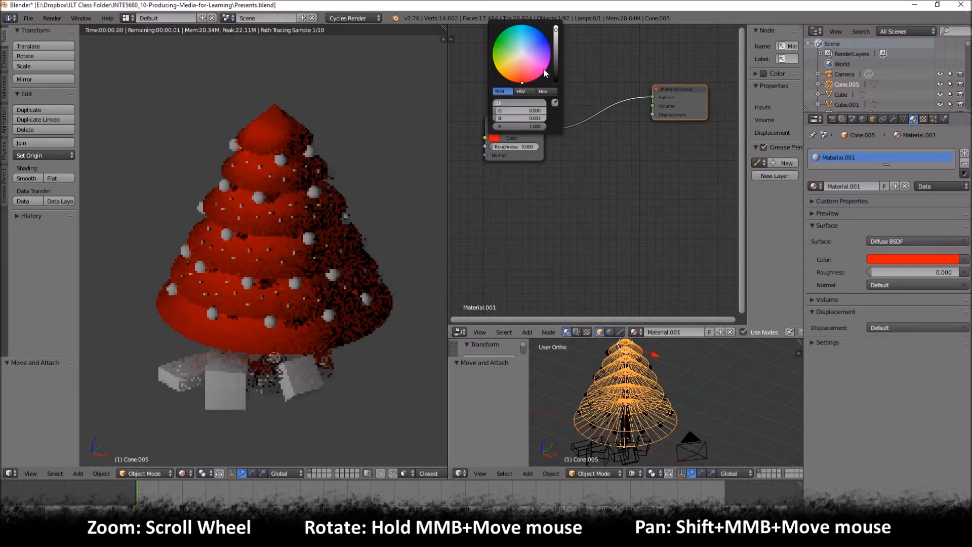
mouse_move(544, 73)
mouse_down()
mouse_move(509, 46)
mouse_move(499, 56)
mouse_move(506, 39)
mouse_up()
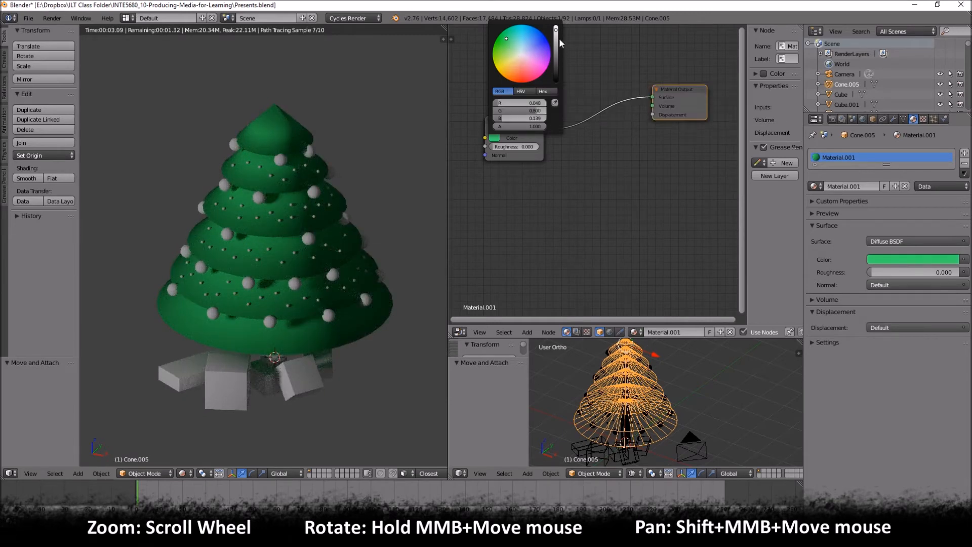
mouse_move(555, 31)
mouse_down()
mouse_move(556, 77)
mouse_move(556, 42)
mouse_up()
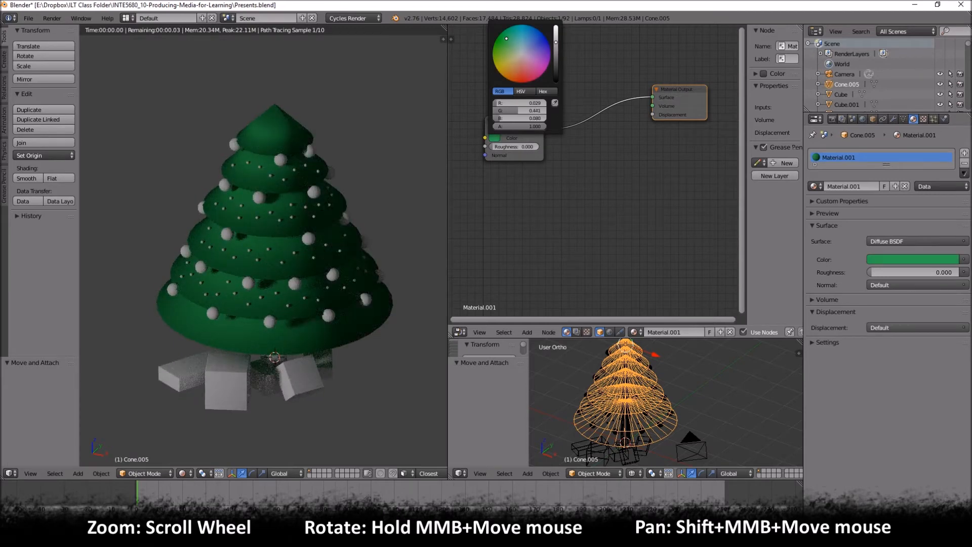
drag(555, 42, 556, 49)
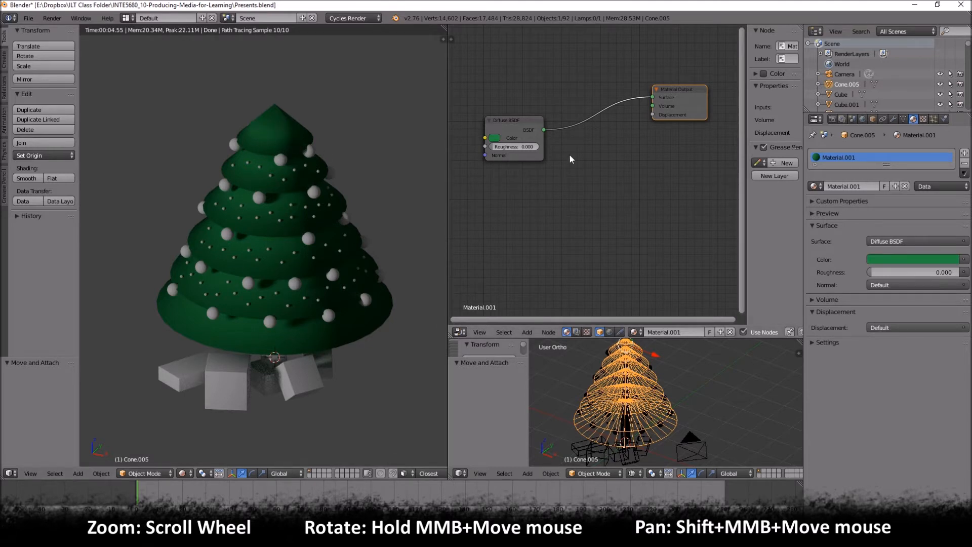
- Move the tree material's Diffuse BSDF node level with the Material Output, and select a large bauble on the upper part of the tree
drag(504, 129, 562, 89)
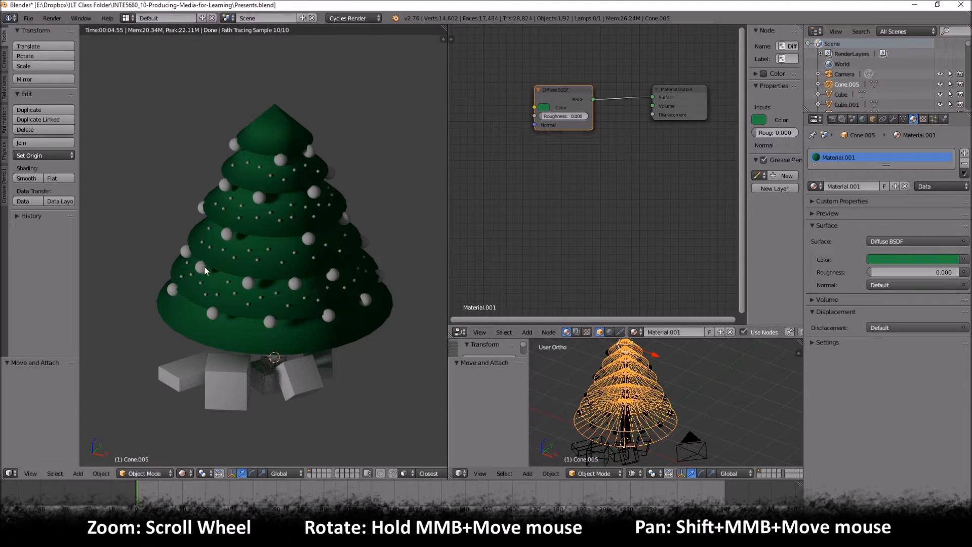
right_click(258, 195)
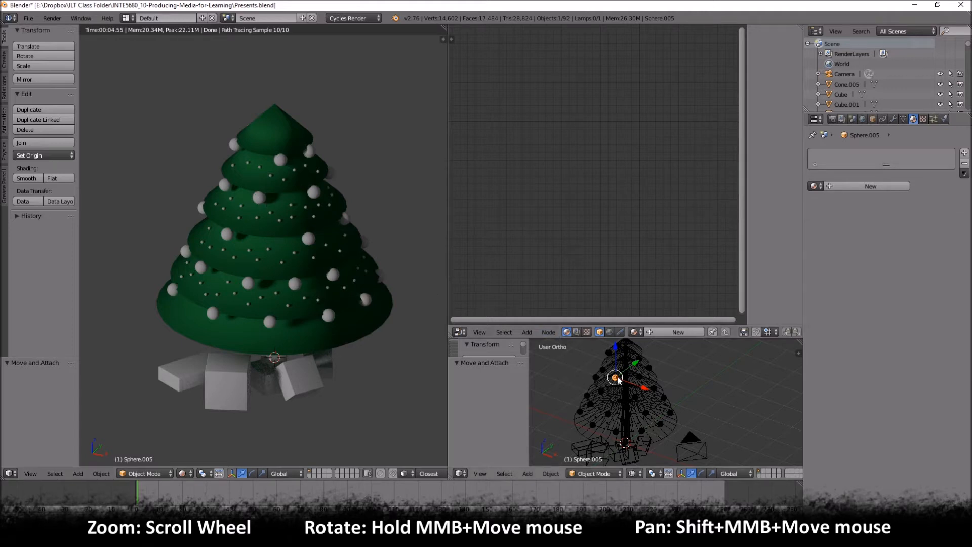
scroll(618, 376, up, 5)
scroll(597, 375, down, 3)
key(z)
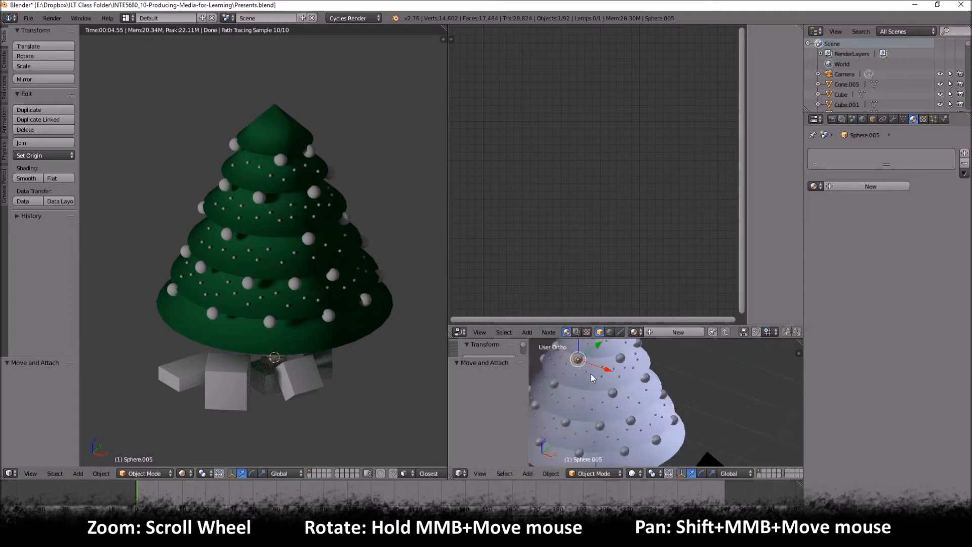
right_click(579, 360)
right_click(579, 360)
key(z)
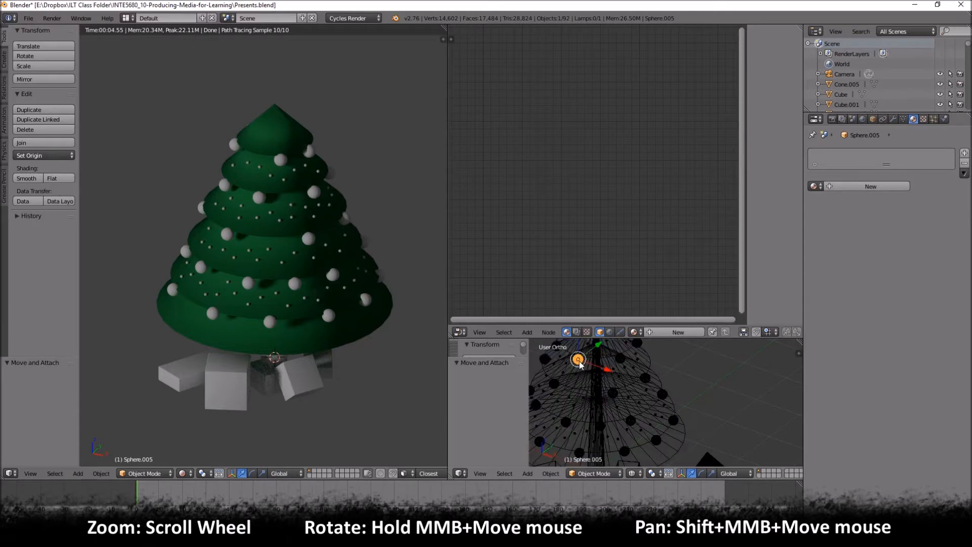
scroll(260, 195, up, 5)
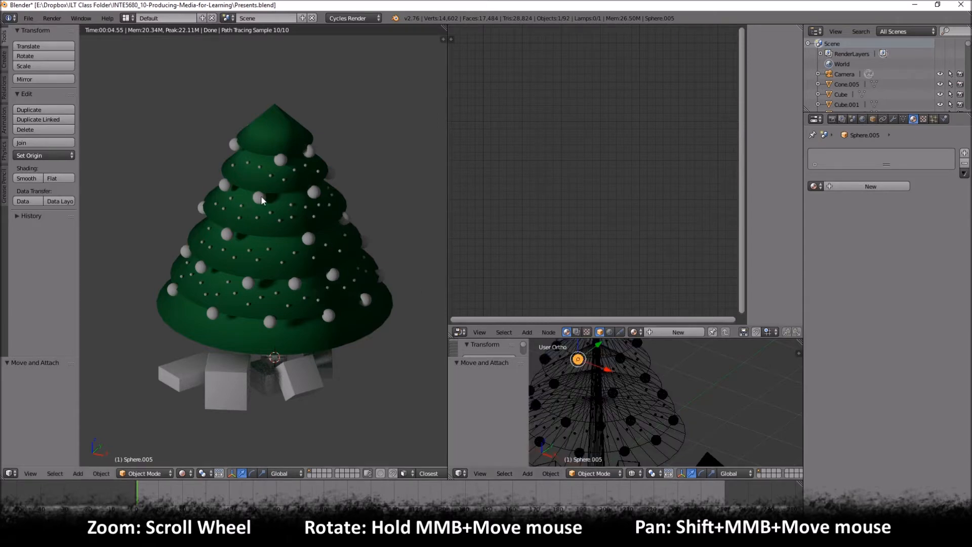
scroll(260, 153, up, 5)
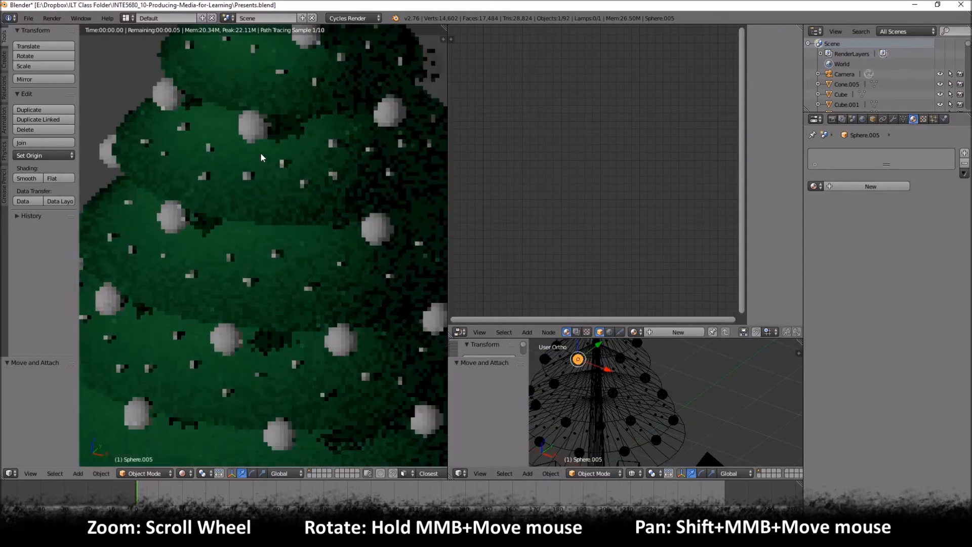
scroll(285, 187, down, 6)
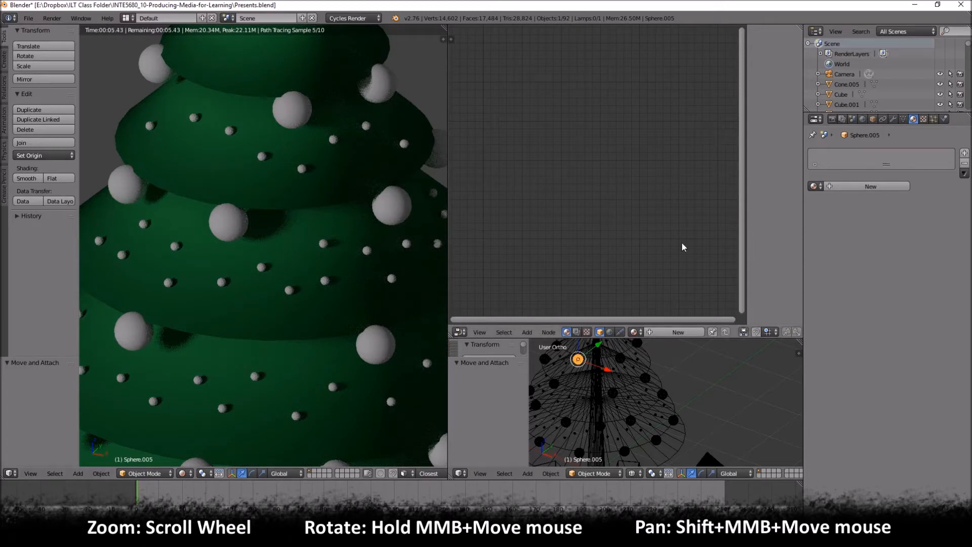
- Create a new material for the selected bauble and set its Diffuse BSDF color to pinkish red, about RGB 0.800, 0.027, 0.234
click(877, 186)
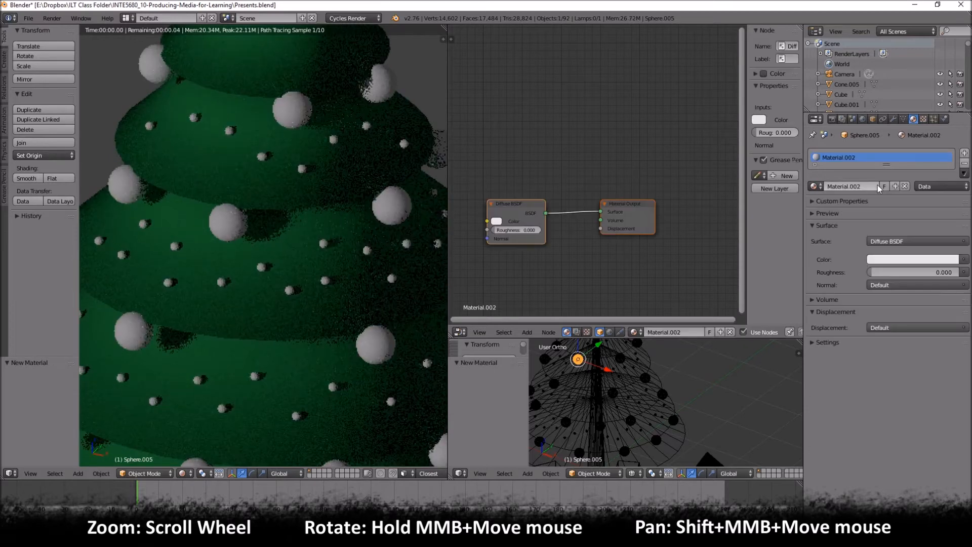
click(495, 221)
mouse_move(524, 159)
mouse_down()
mouse_move(526, 141)
mouse_move(532, 155)
mouse_up()
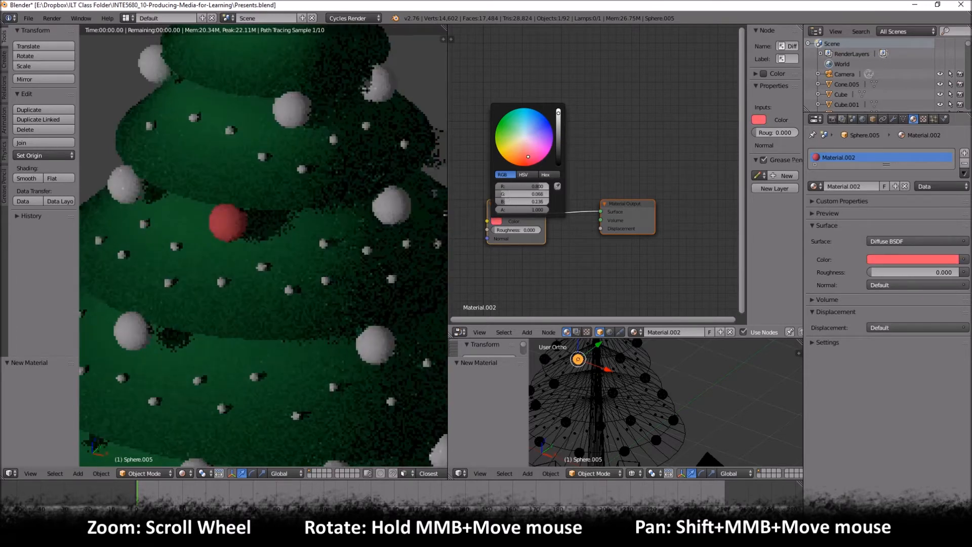
mouse_move(532, 155)
mouse_down()
mouse_move(534, 146)
mouse_move(535, 157)
mouse_up()
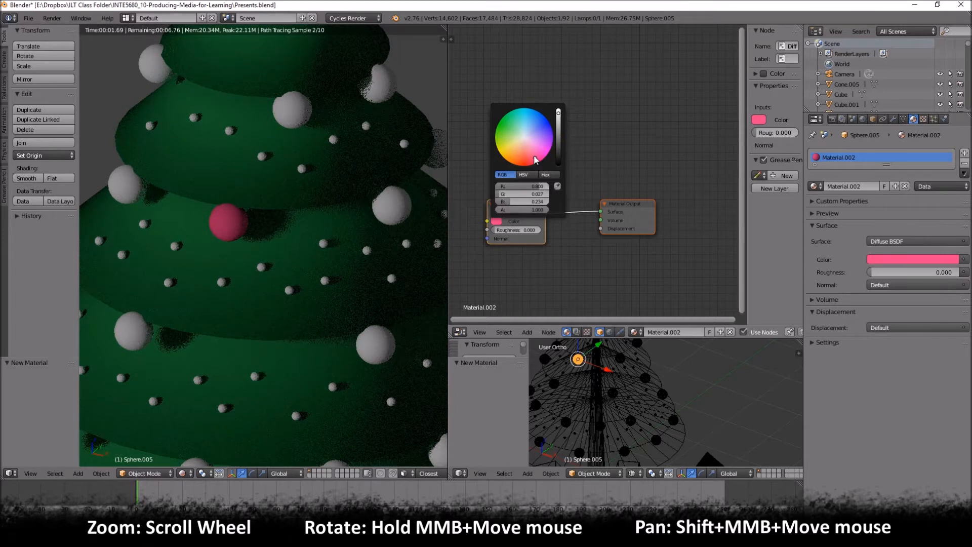
- Spread the bauble material's Diffuse BSDF and Material Output nodes apart at roughly the same height to make room between them
drag(517, 202, 517, 155)
drag(639, 202, 657, 199)
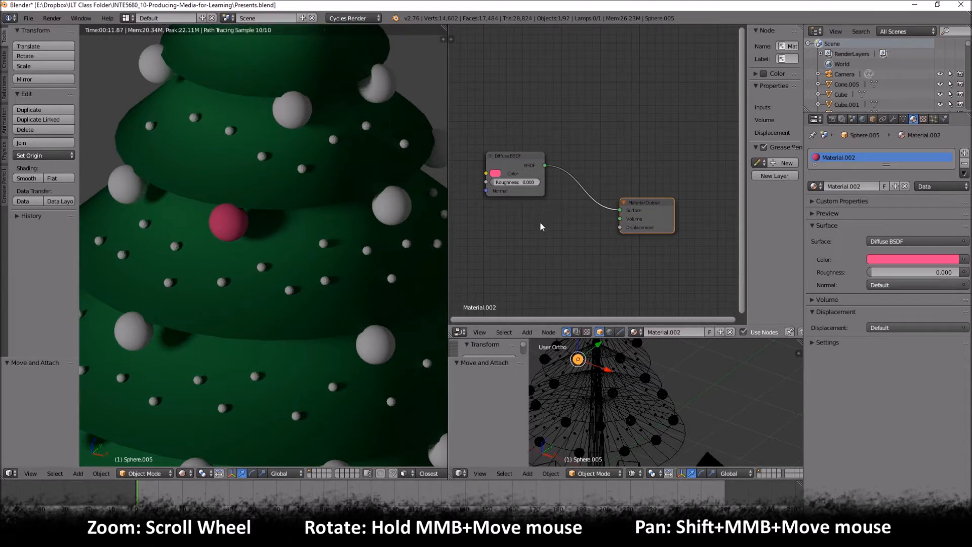
drag(648, 206, 694, 165)
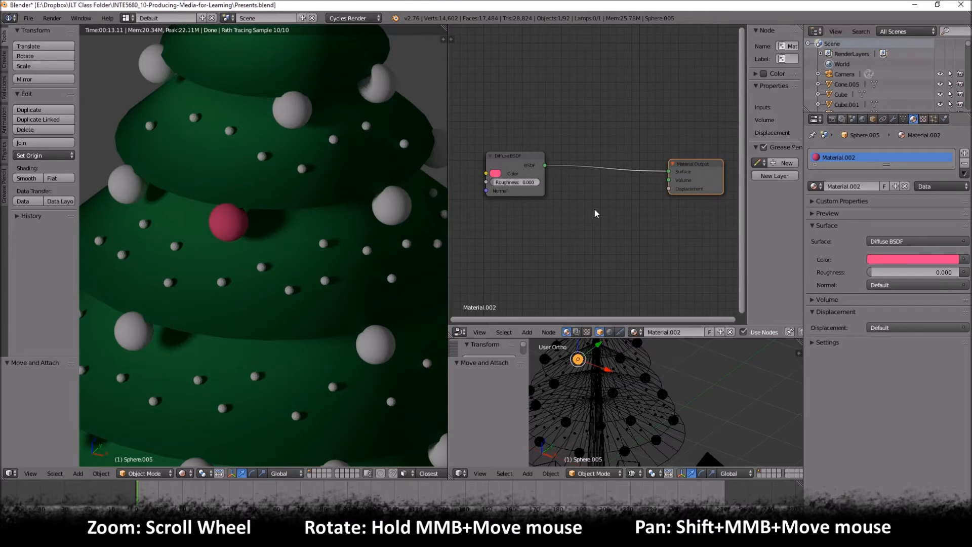
key(g)
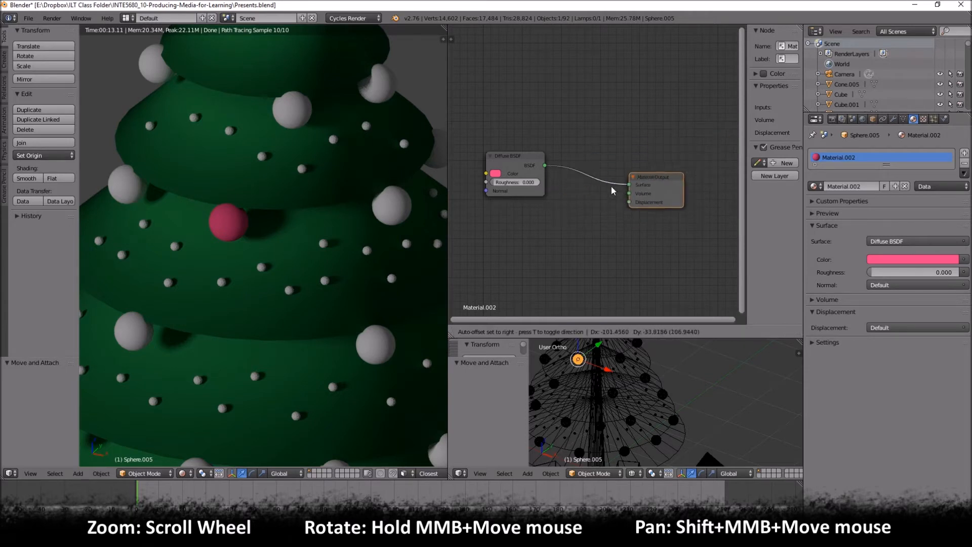
click(639, 183)
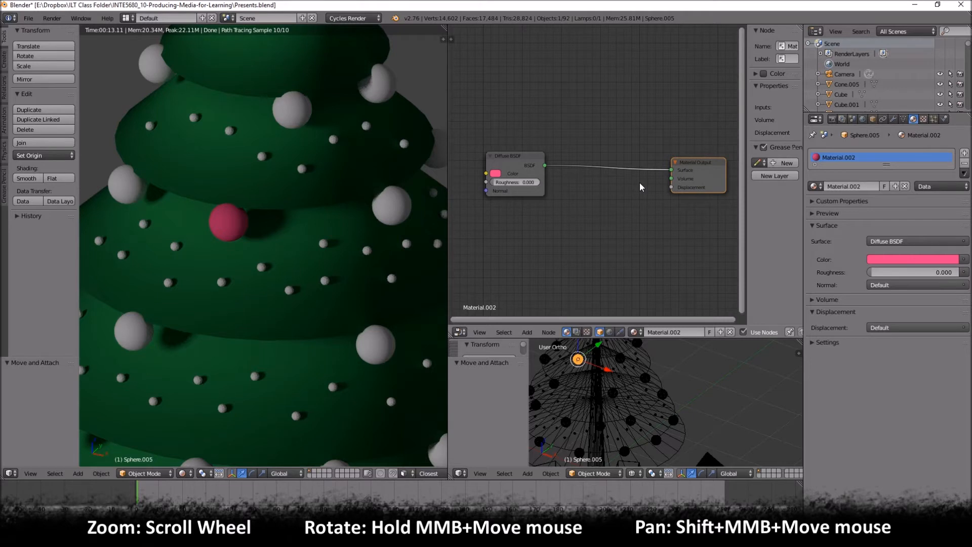
- Add a Glossy BSDF node below the Diffuse BSDF and link its output to the Material Output's Surface input
key(shift+a)
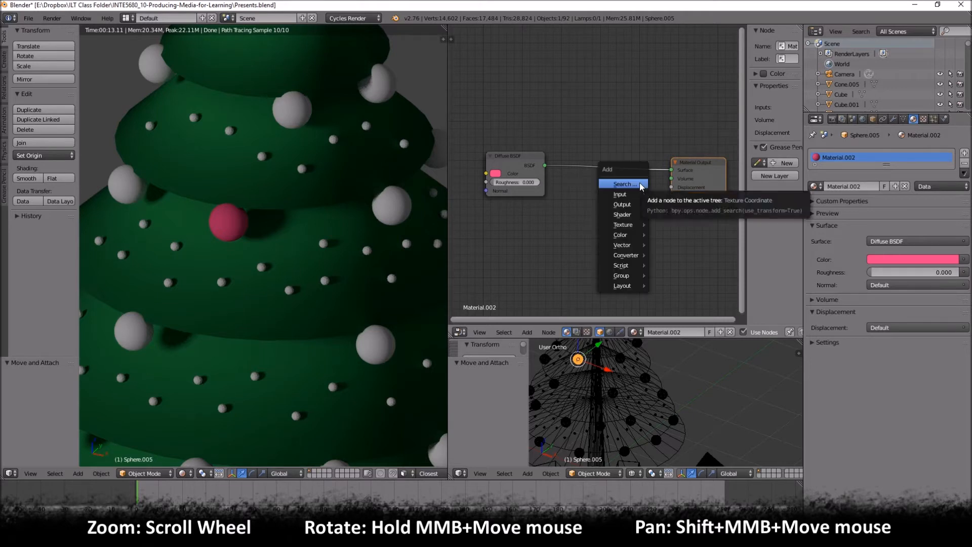
mouse_move(627, 196)
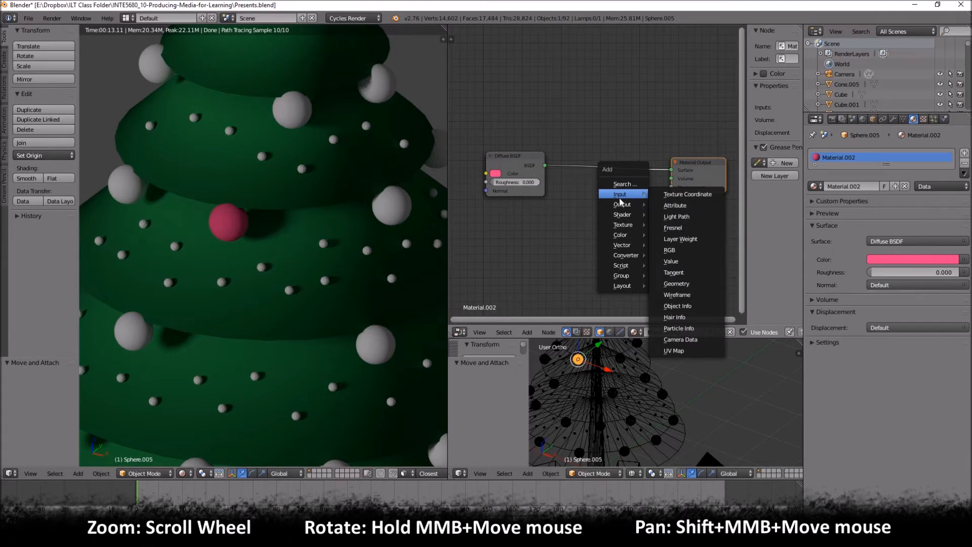
mouse_move(628, 219)
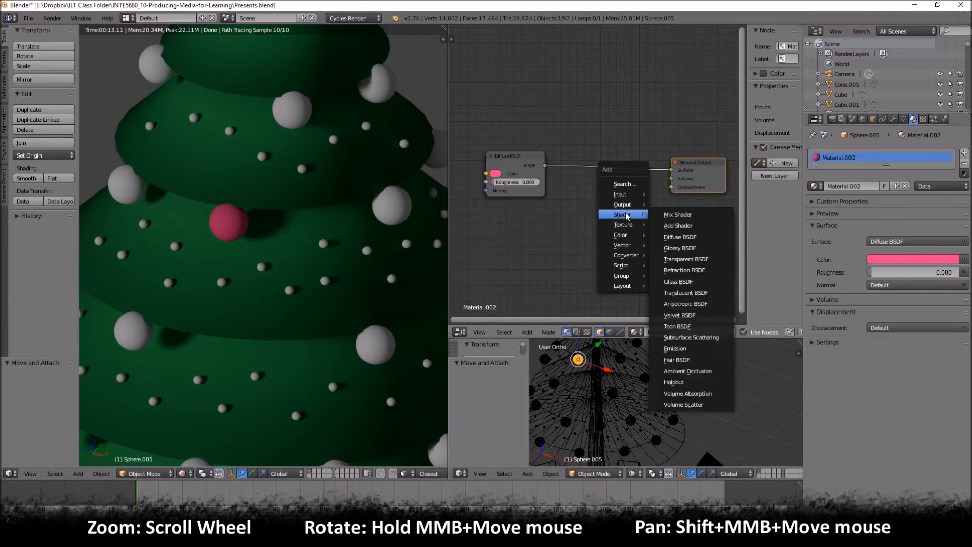
click(680, 248)
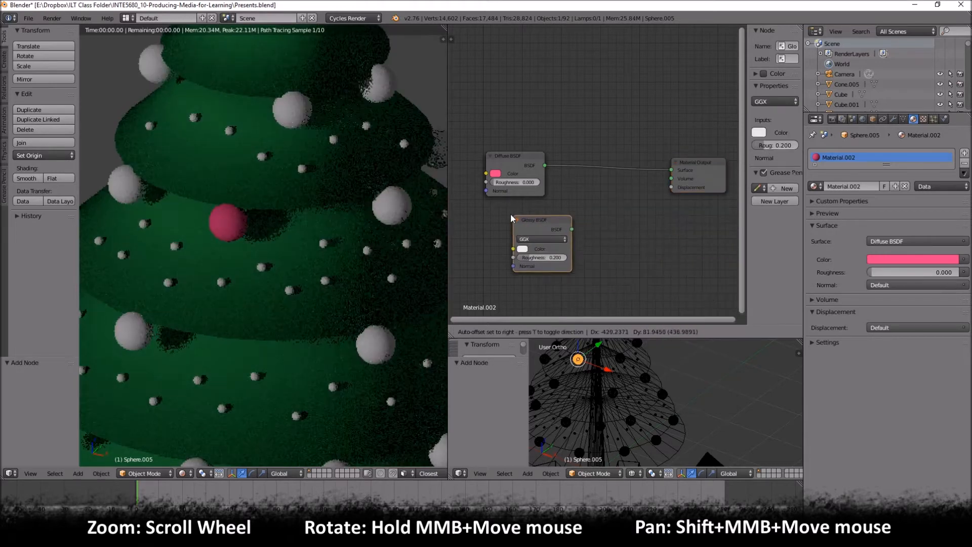
click(487, 210)
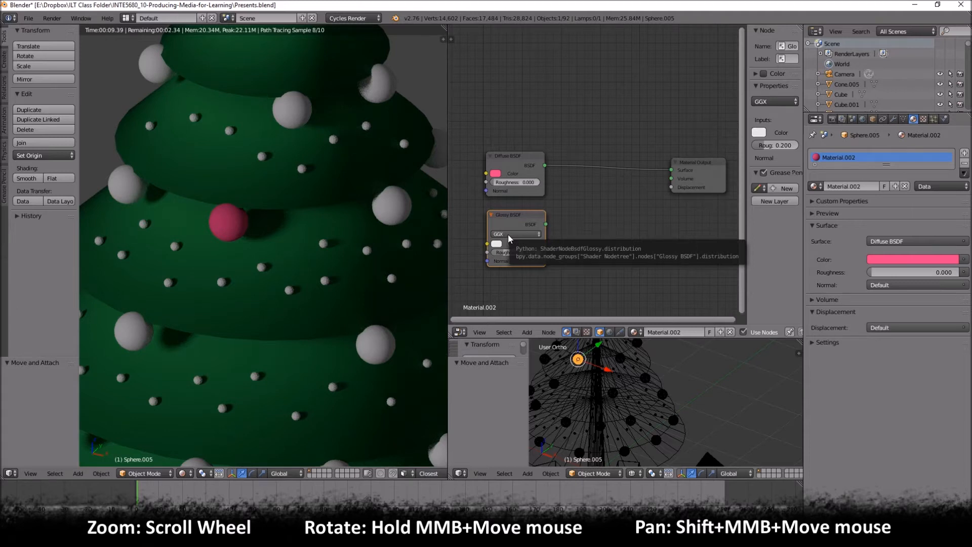
drag(546, 224, 672, 168)
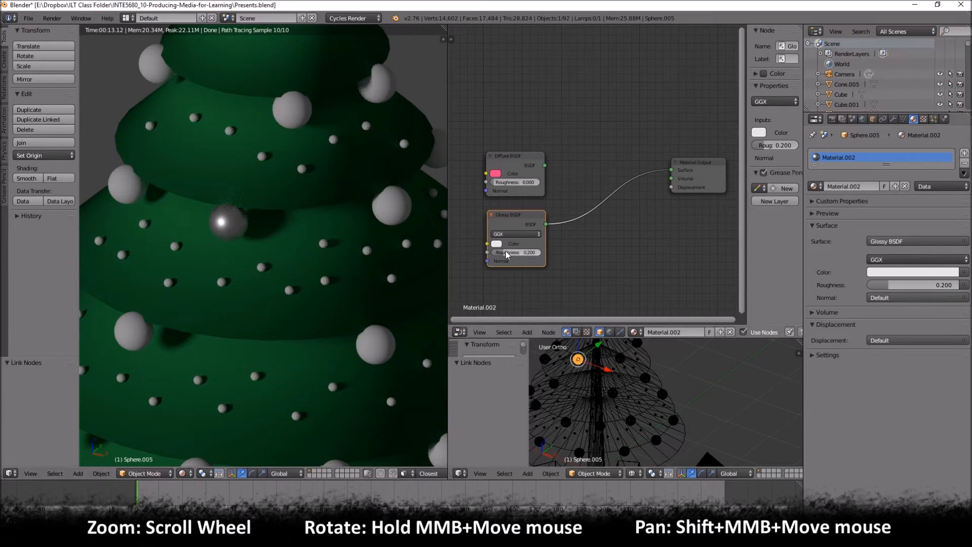
- Adjust the Glossy BSDF roughness to 0.167, keeping the GGX distribution
mouse_move(514, 250)
mouse_down()
mouse_move(556, 250)
mouse_move(504, 250)
mouse_up()
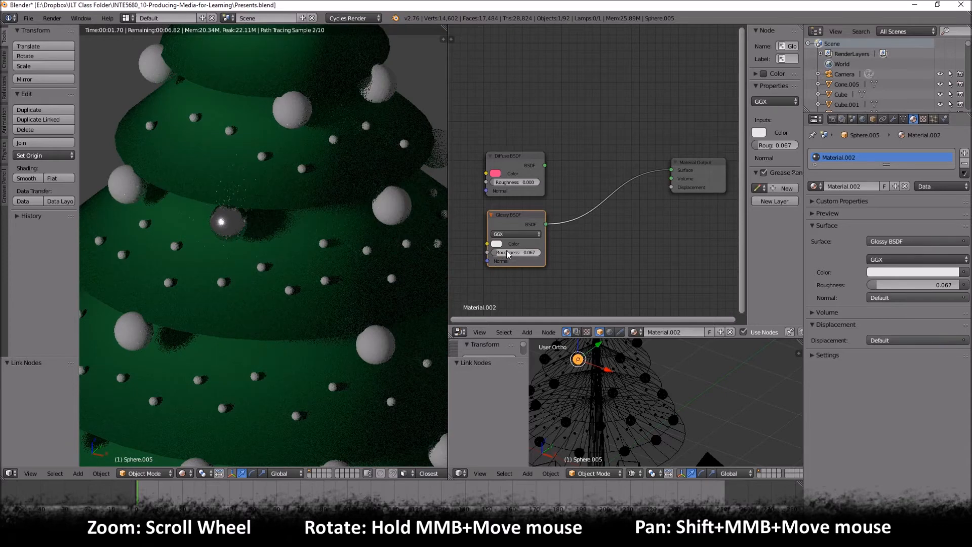
drag(506, 250, 504, 256)
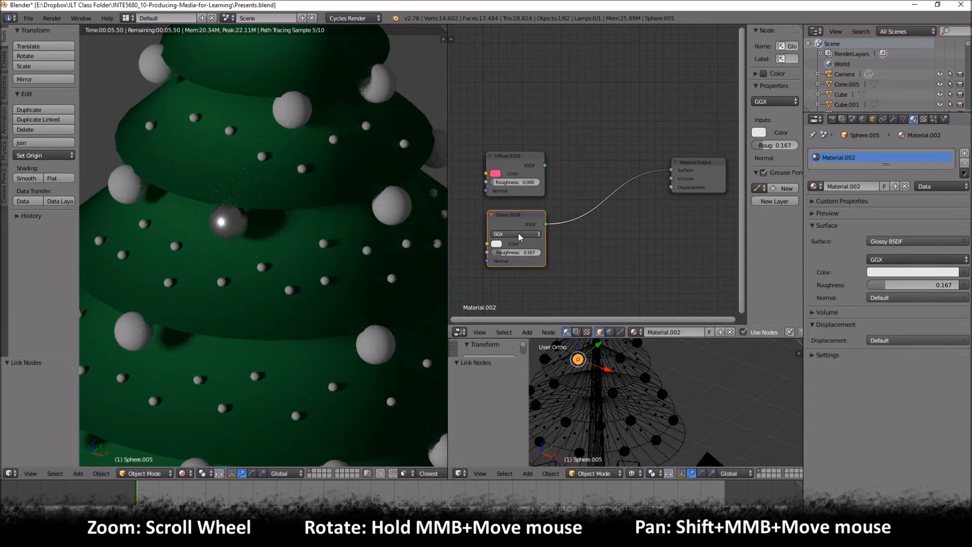
click(514, 235)
click(514, 234)
drag(509, 217, 510, 216)
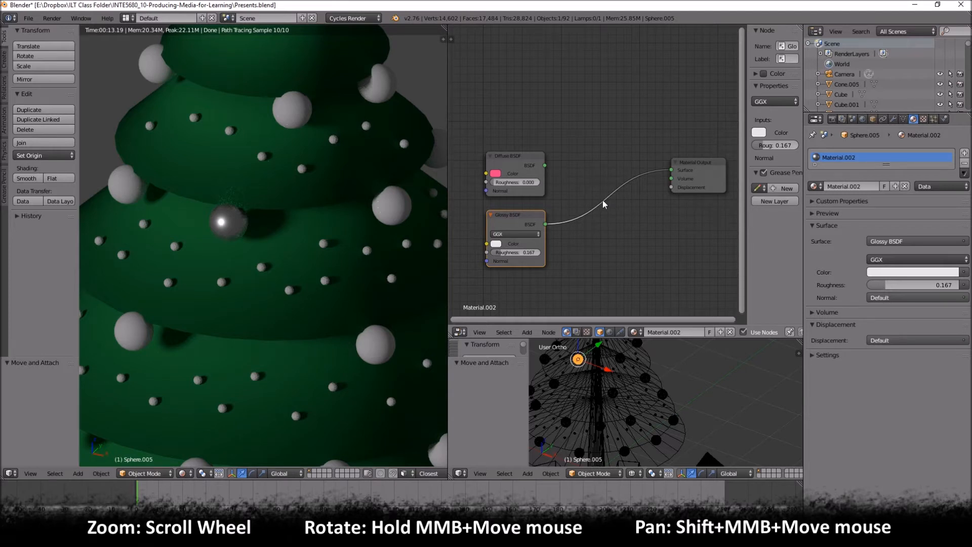
- Add a Mix Shader node onto the link between the Glossy BSDF and the Material Output
key(shift+a)
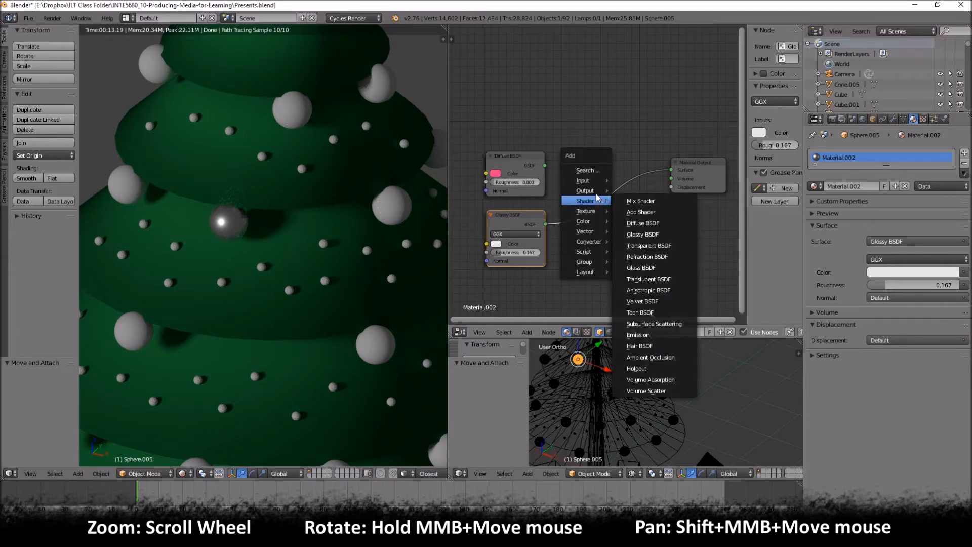
mouse_move(596, 182)
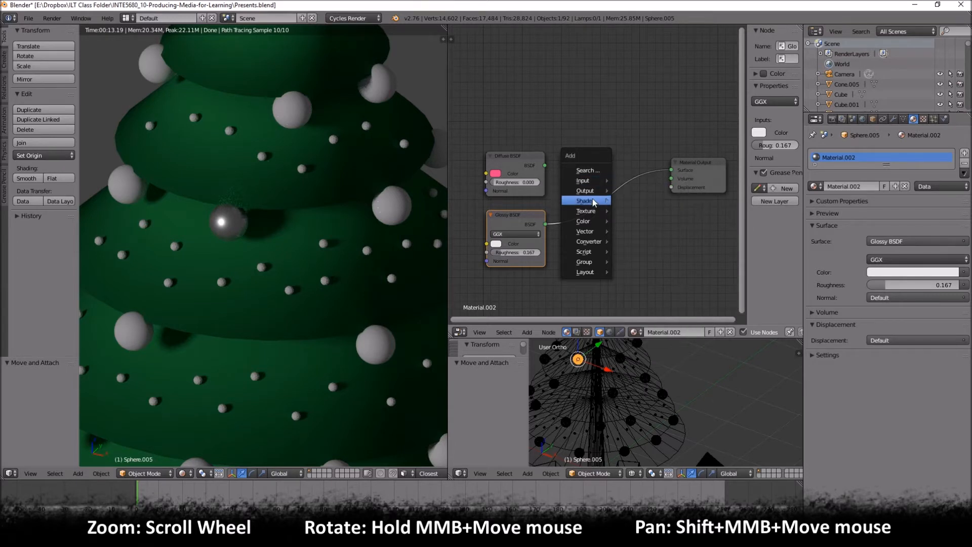
mouse_move(594, 224)
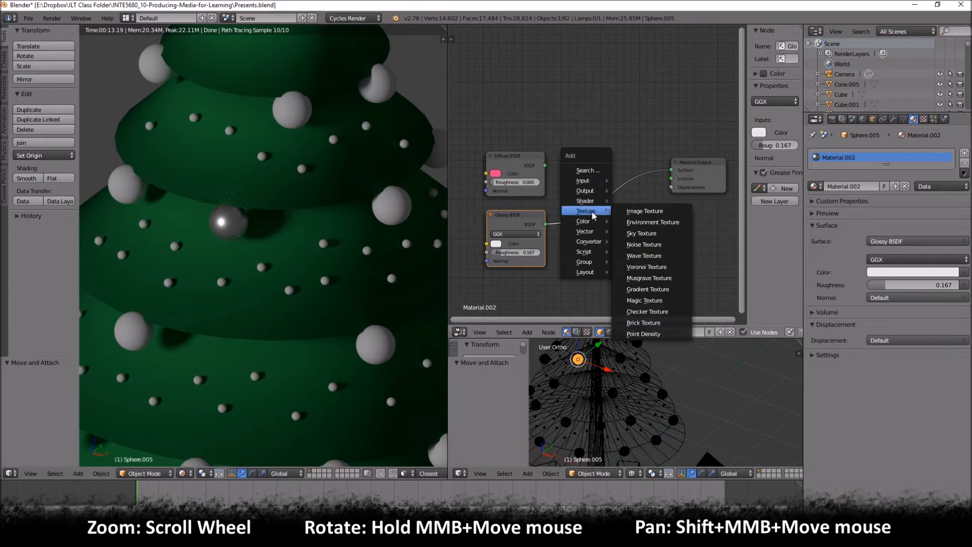
mouse_move(597, 201)
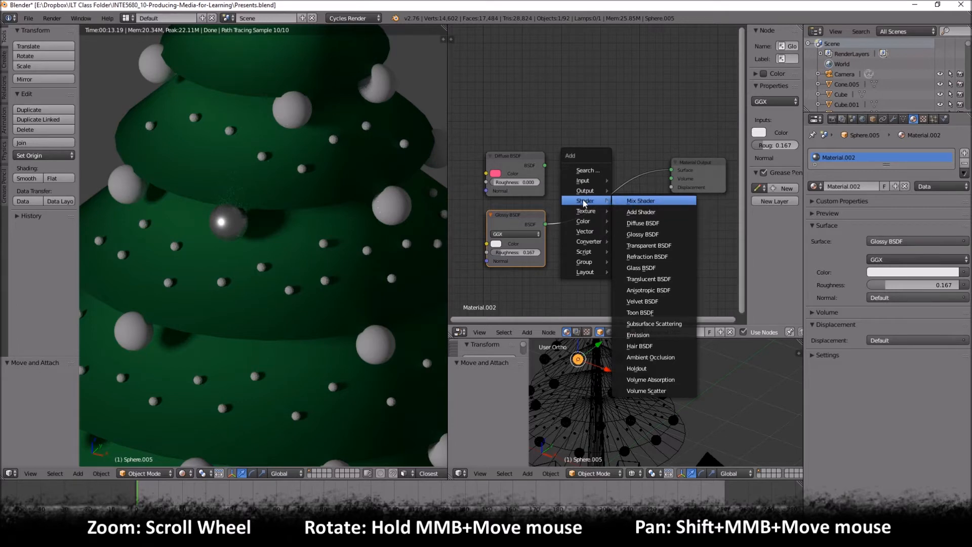
click(636, 201)
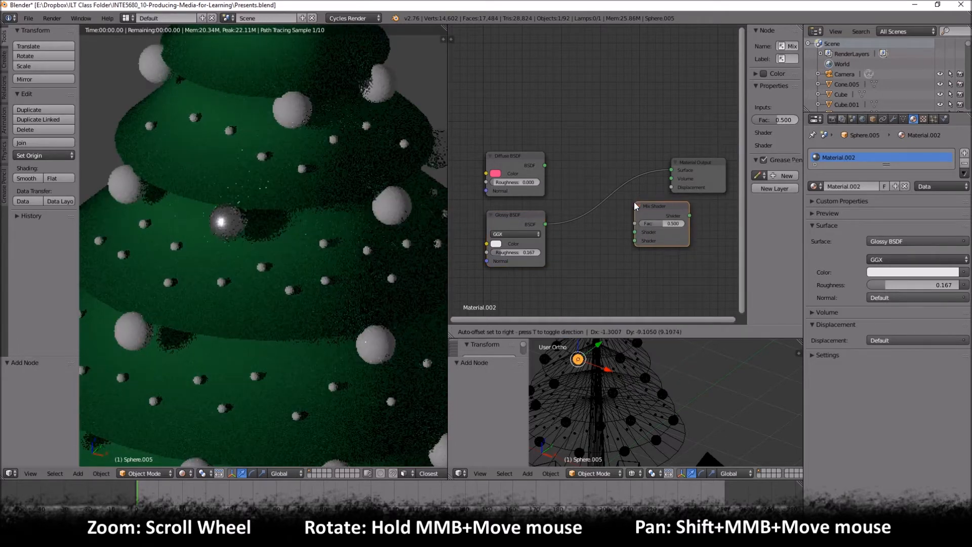
click(581, 174)
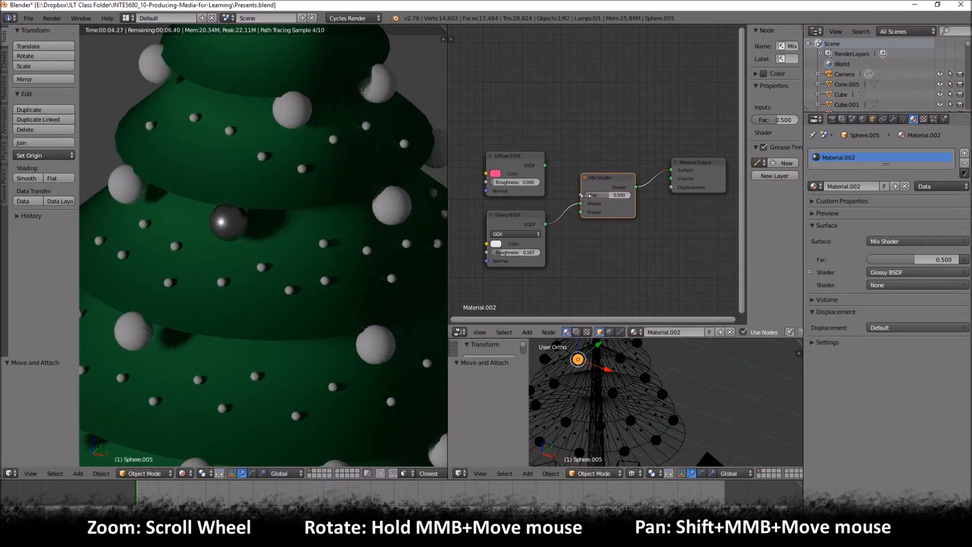
- Take the Mix Shader off the link and drop it back between the Glossy BSDF and the Material Output
alt+drag(608, 178, 645, 226)
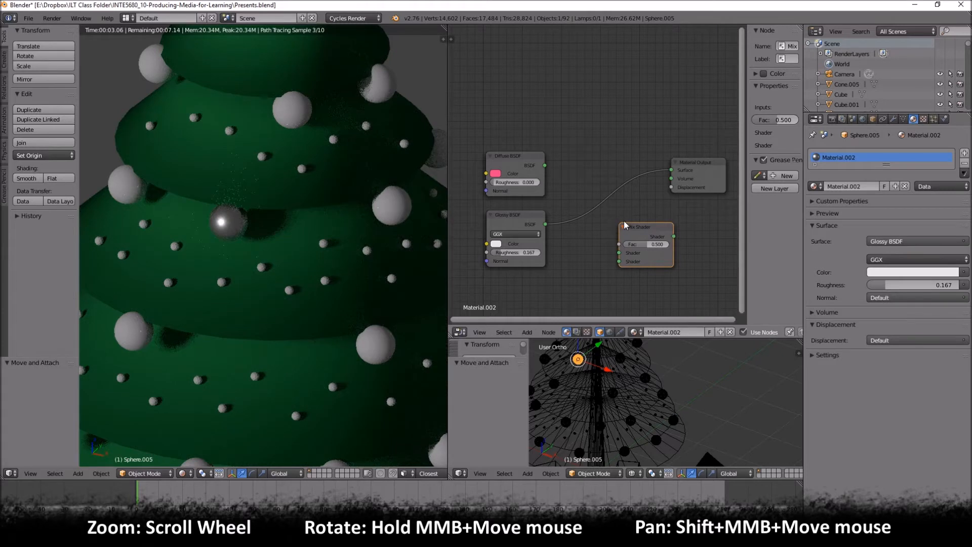
key(shift+a)
mouse_move(640, 229)
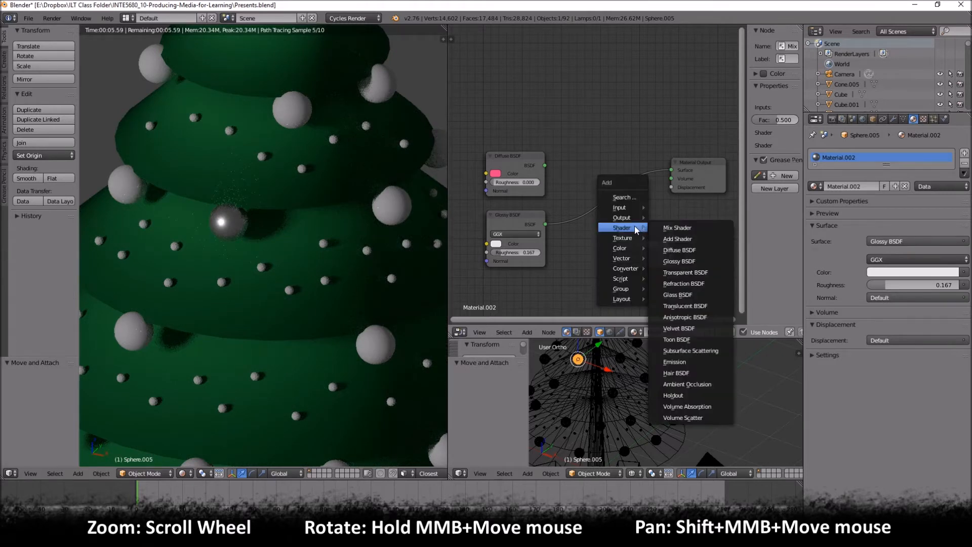
click(674, 227)
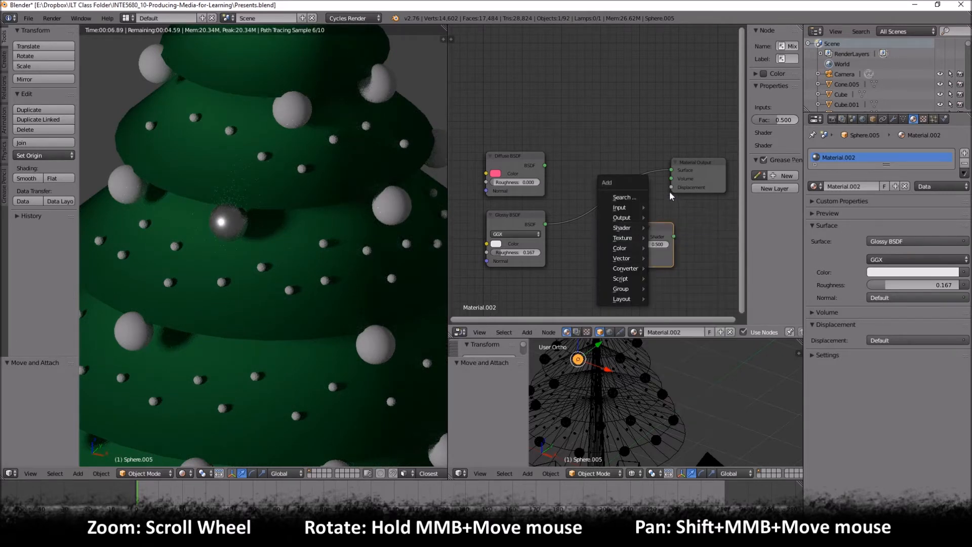
drag(639, 234, 603, 189)
click(602, 189)
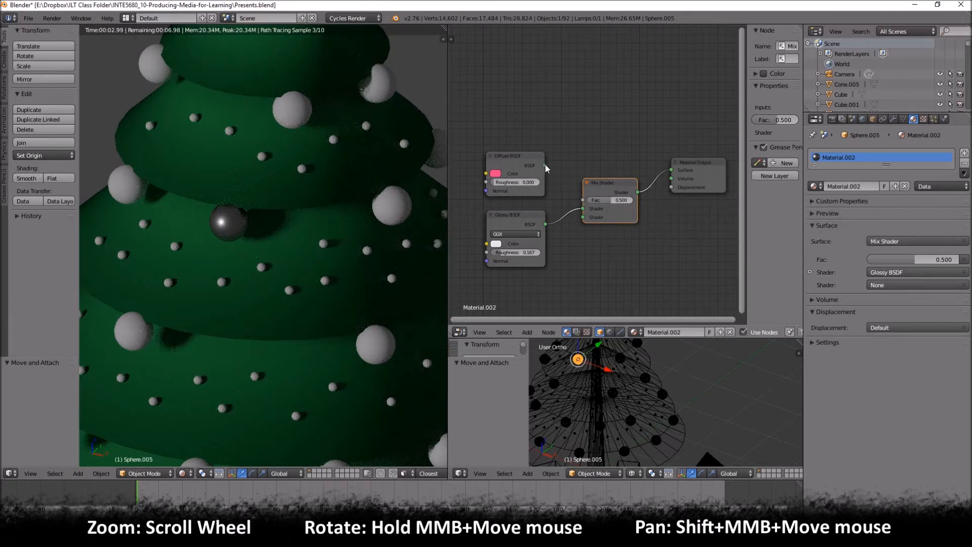
- Connect the Glossy BSDF to the Mix Shader's second shader input and the Diffuse BSDF to its first
drag(583, 209, 583, 218)
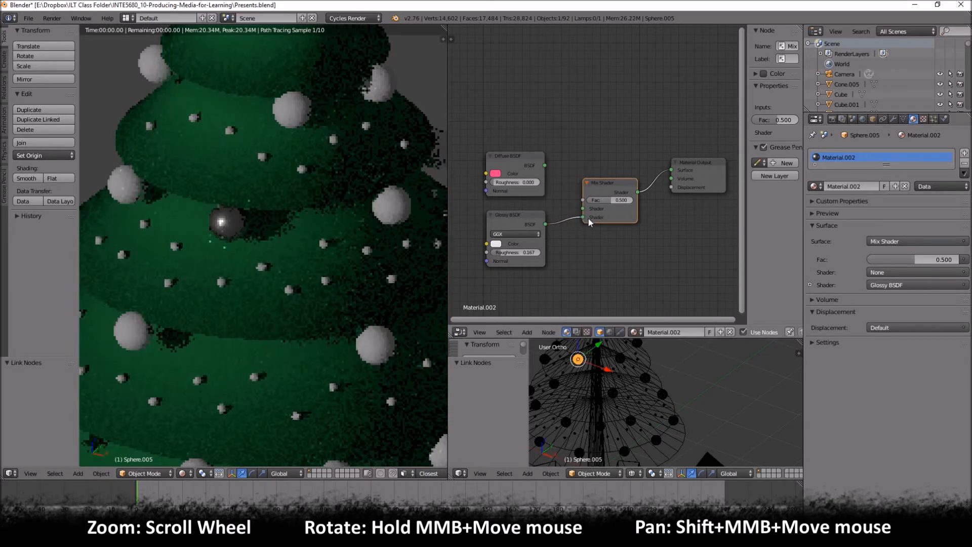
drag(543, 167, 583, 209)
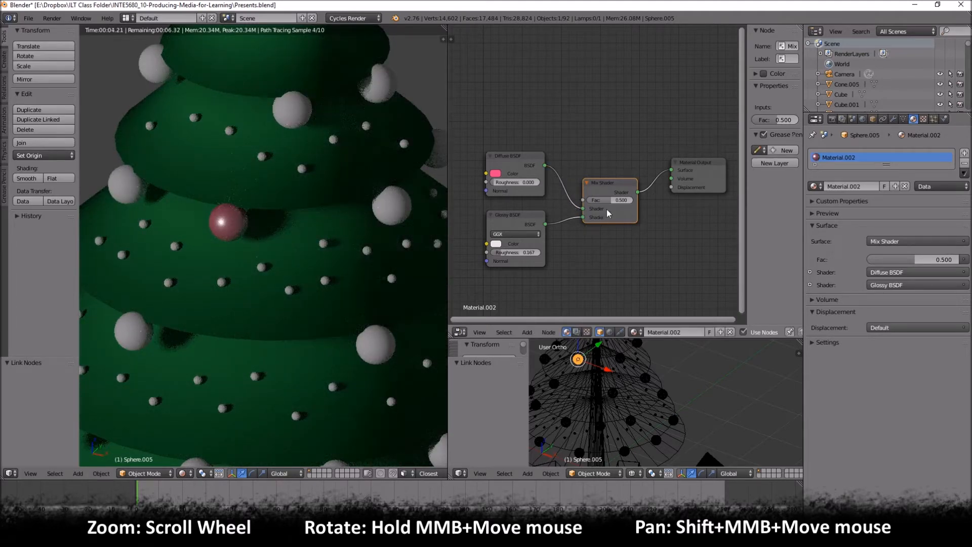
- Try the Mix Shader factor at both extremes, 1.000 and 0.000, and settle it at 0.455
mouse_move(607, 181)
mouse_down()
mouse_move(597, 168)
mouse_move(608, 183)
mouse_up()
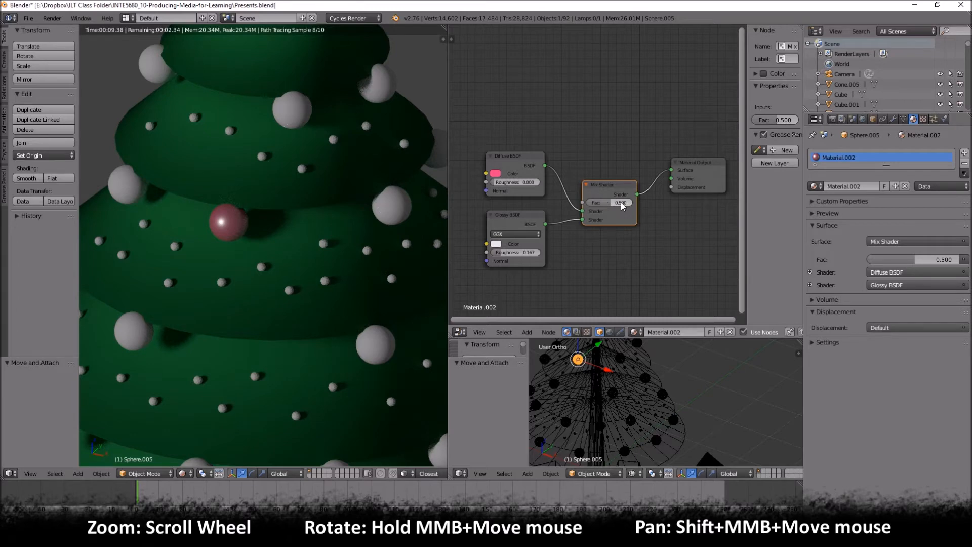
drag(610, 202, 637, 202)
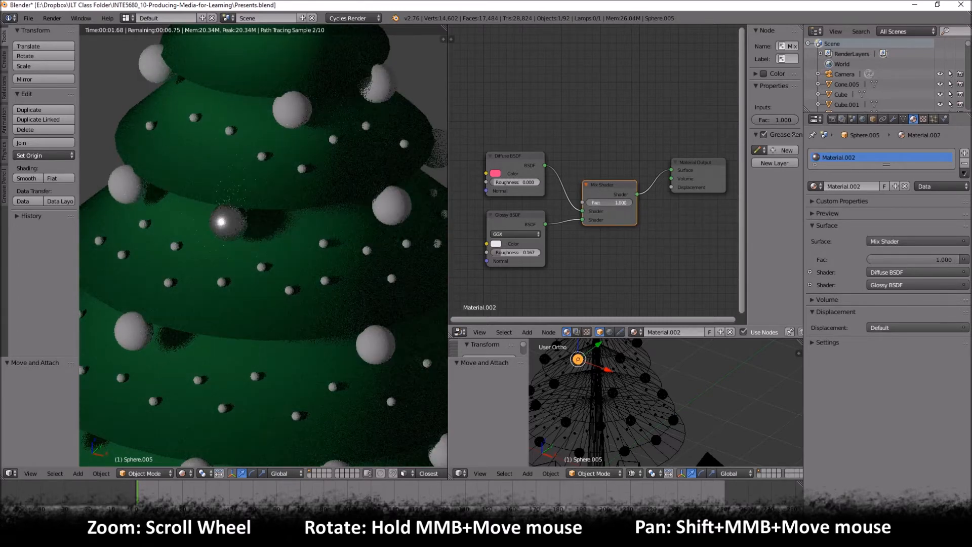
drag(635, 202, 584, 202)
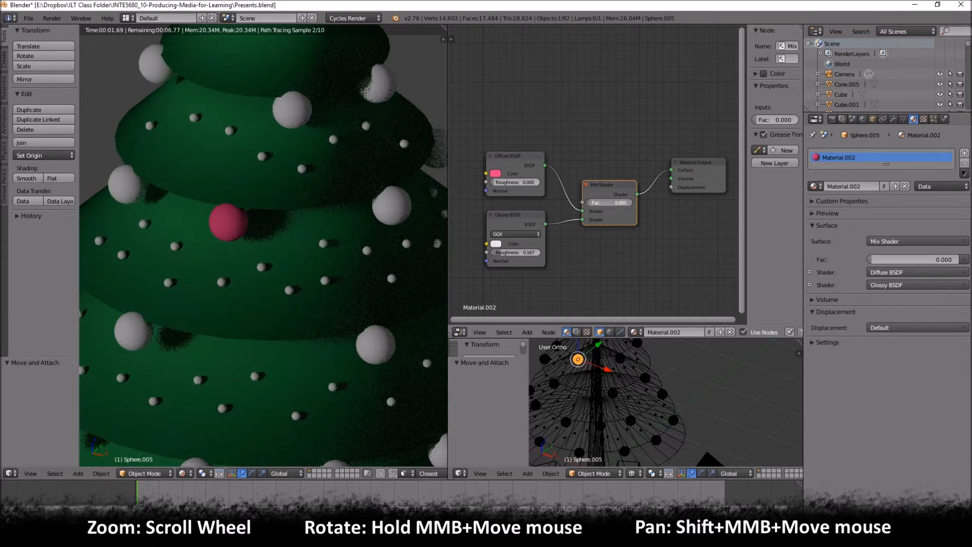
drag(586, 202, 609, 202)
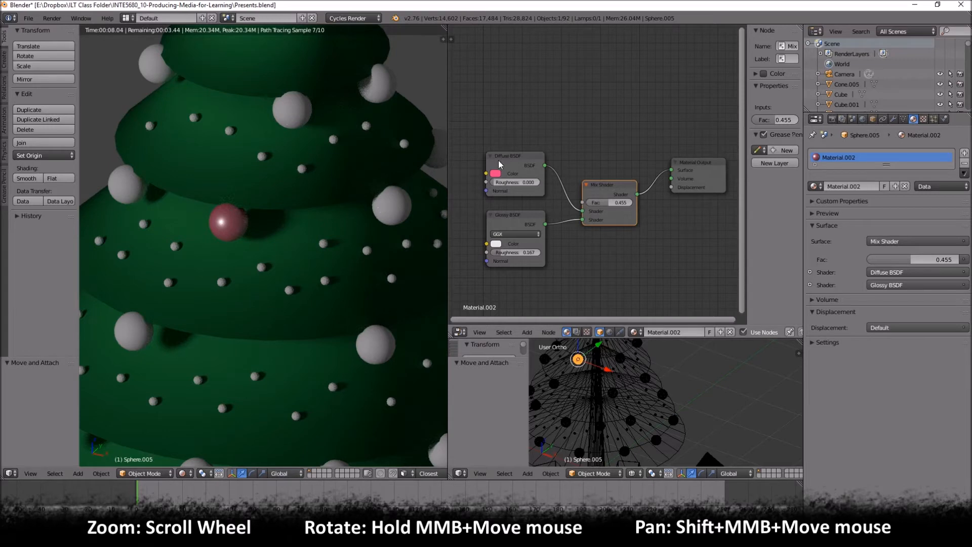
- Widen the rendered view and switch the small 3D viewport to solid shading, framed on the tree's baubles
drag(447, 196, 537, 198)
scroll(592, 206, down, 3)
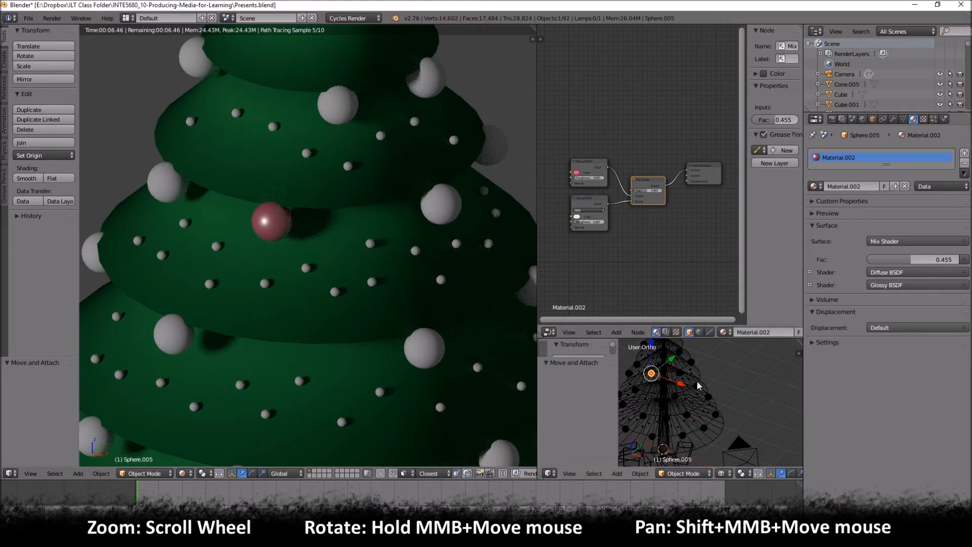
scroll(697, 380, up, 3)
drag(613, 370, 532, 382)
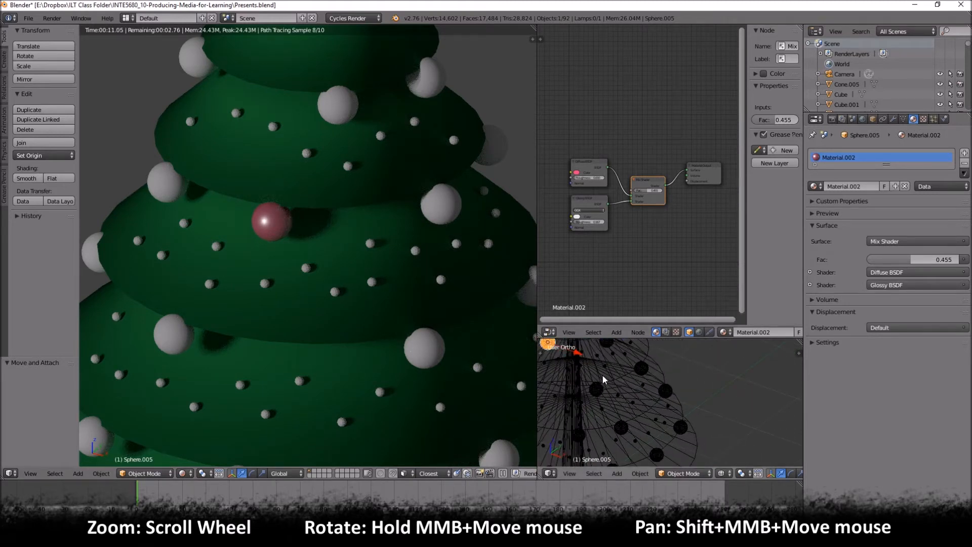
key(z)
middle_drag(603, 369, 664, 436)
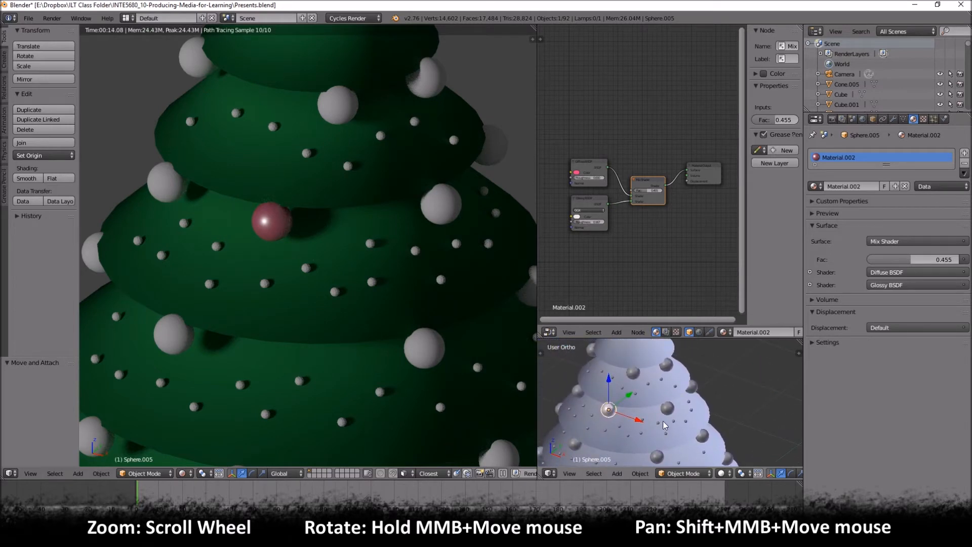
- Assign the existing Material.002 to the unshaded large bauble on the tier above the red one
right_click(633, 374)
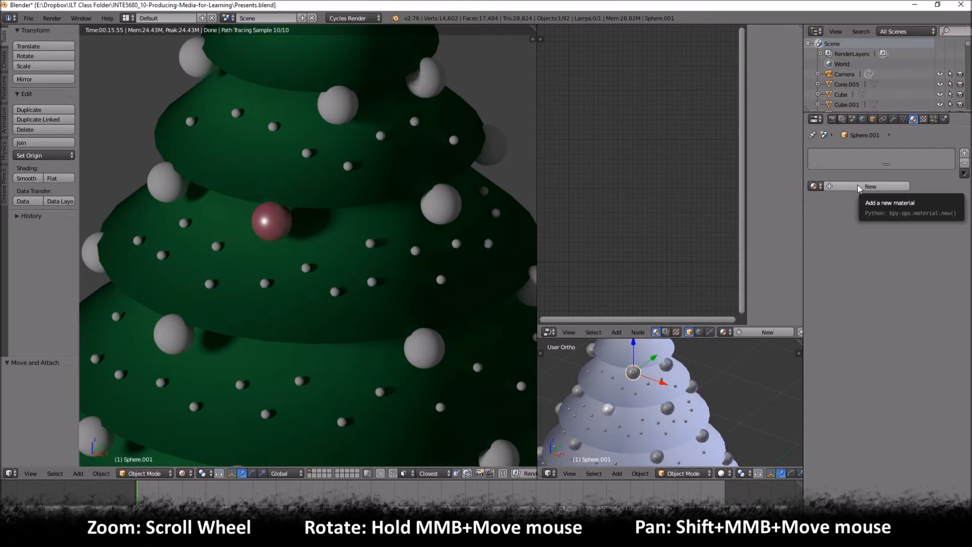
click(813, 187)
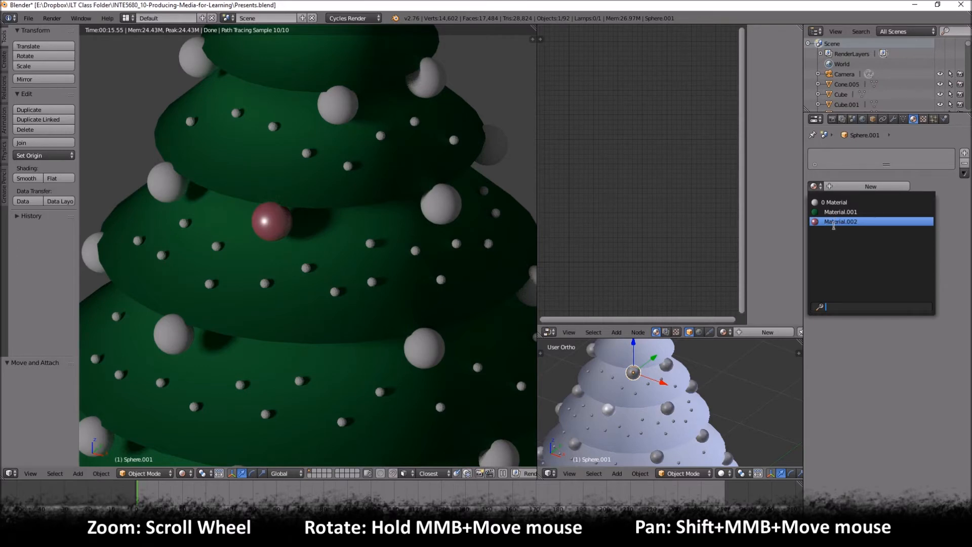
click(833, 224)
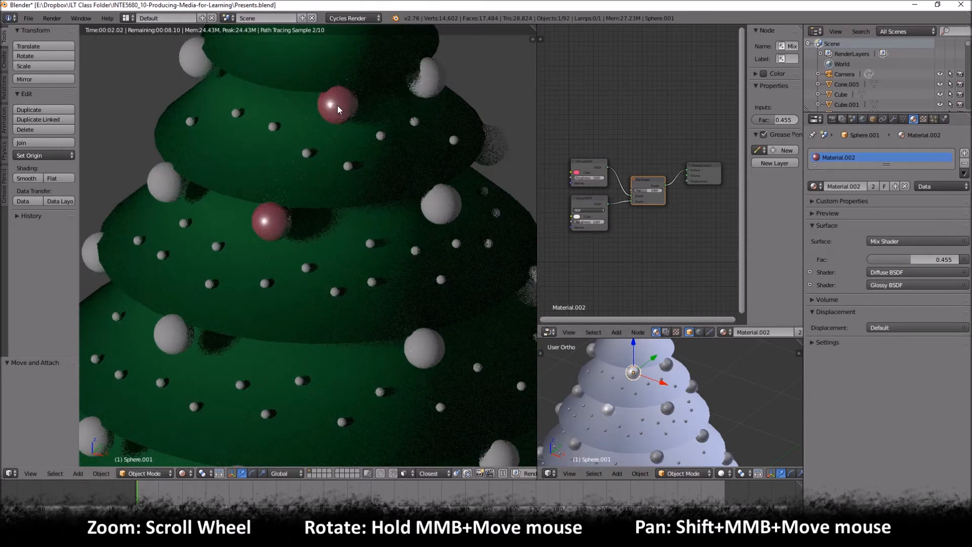
mouse_move(648, 190)
mouse_down()
mouse_move(703, 190)
mouse_move(648, 189)
mouse_up()
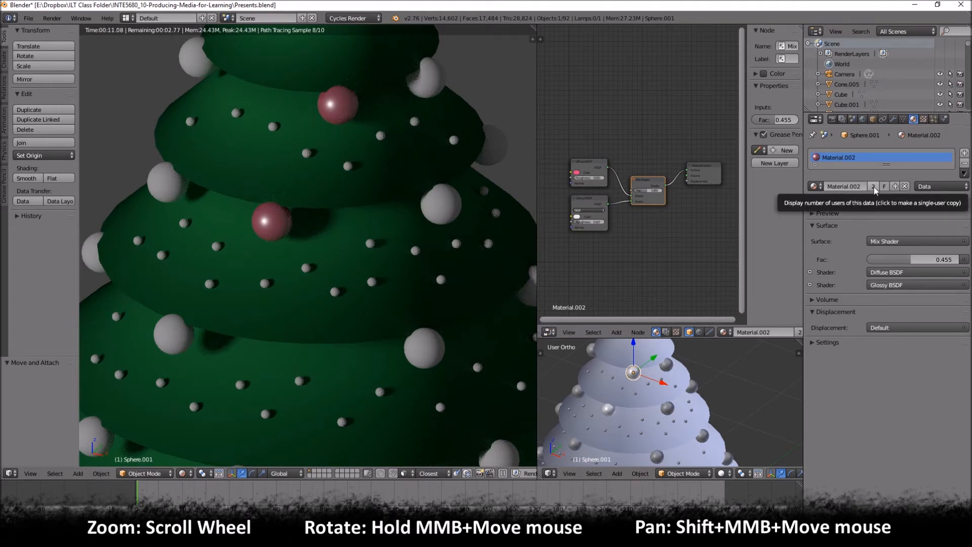
- Rename the shared bauble material to Ornament and make a single-user copy of it for the selected bauble
click(844, 186)
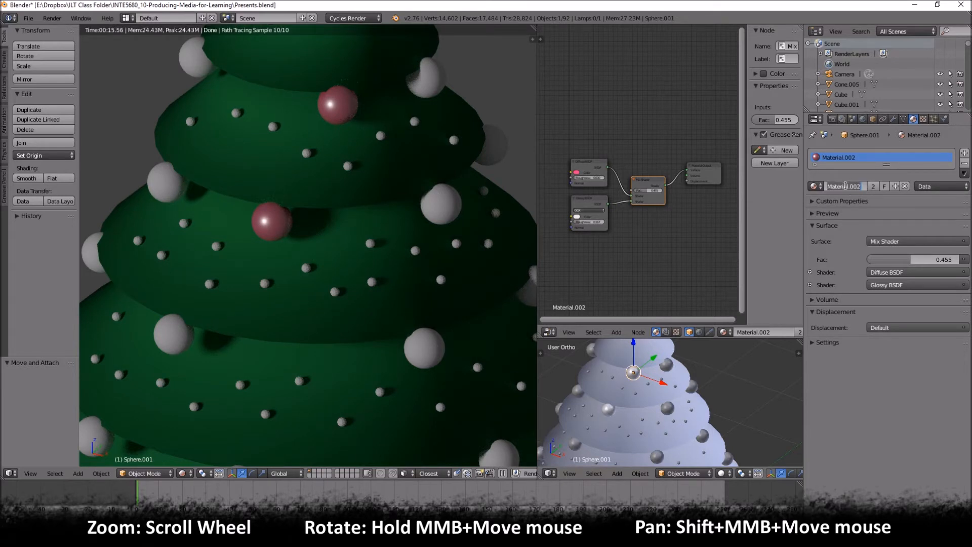
text(Ornament)
key(Return)
click(872, 186)
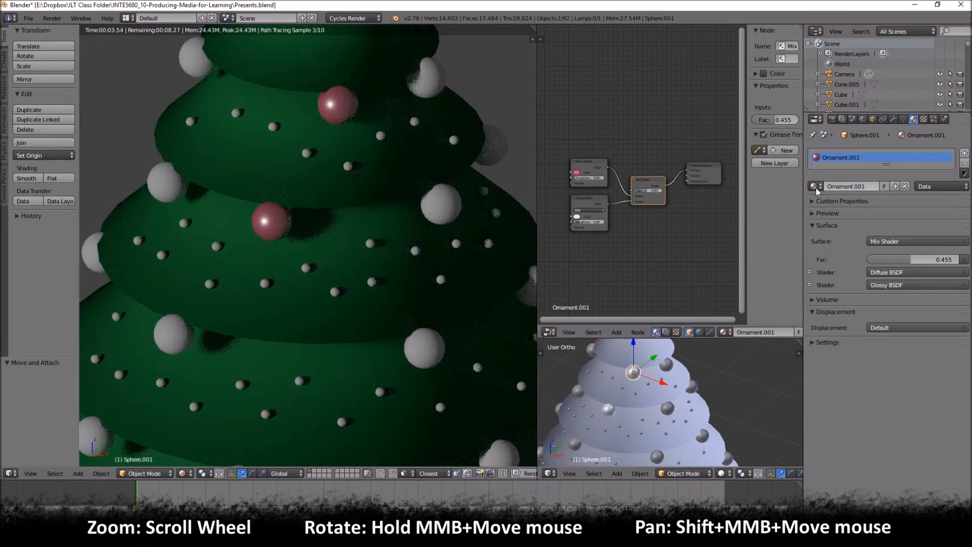
- Change the Diffuse BSDF color of the copied ornament material to blue
click(580, 172)
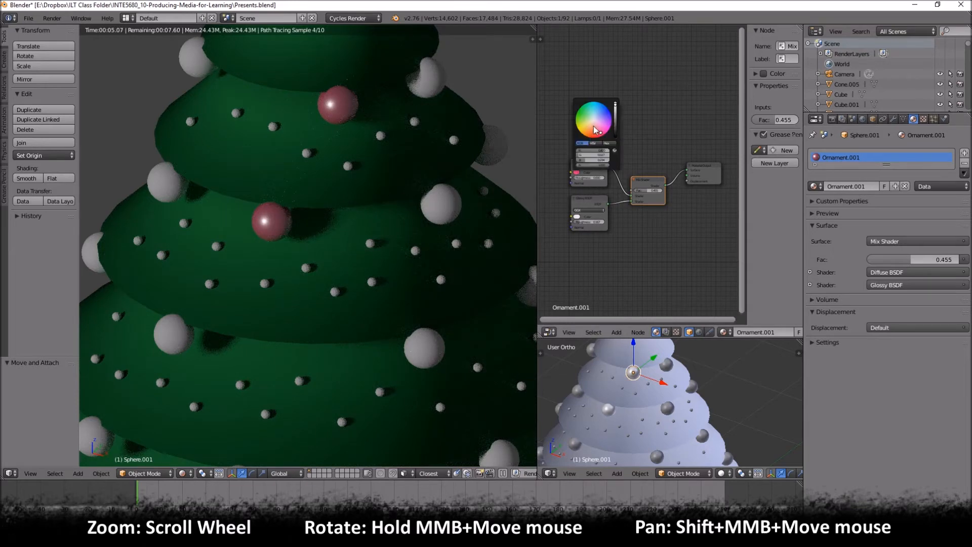
click(587, 132)
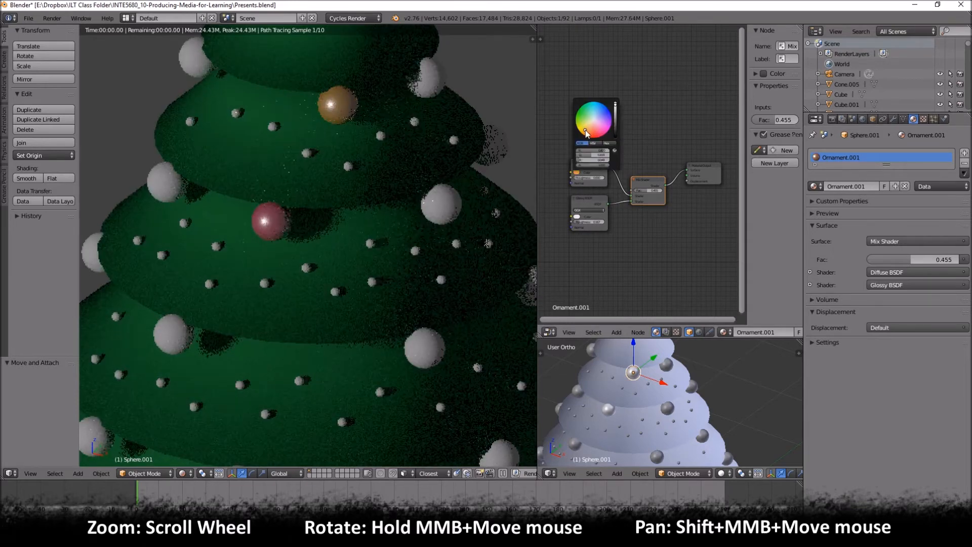
click(583, 125)
click(604, 115)
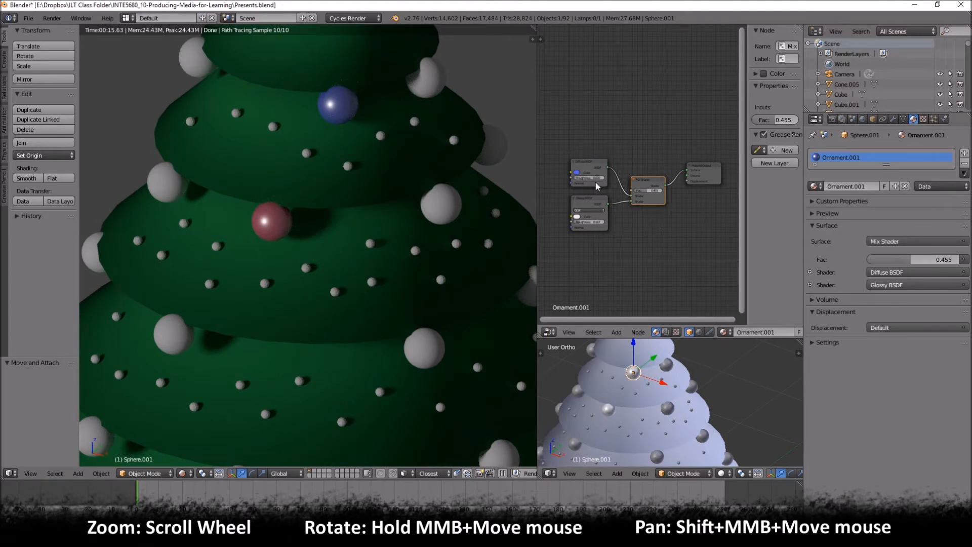
- Rename the blue copy of the ornament material to OrnamentBlue
click(877, 186)
key(BackSpace)
key(BackSpace)
key(BackSpace)
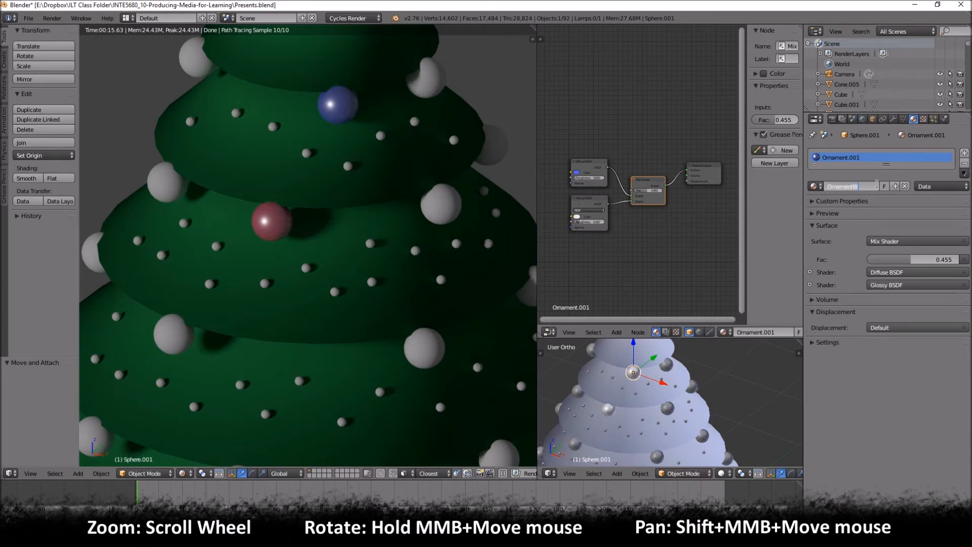
text(Blue)
key(Return)
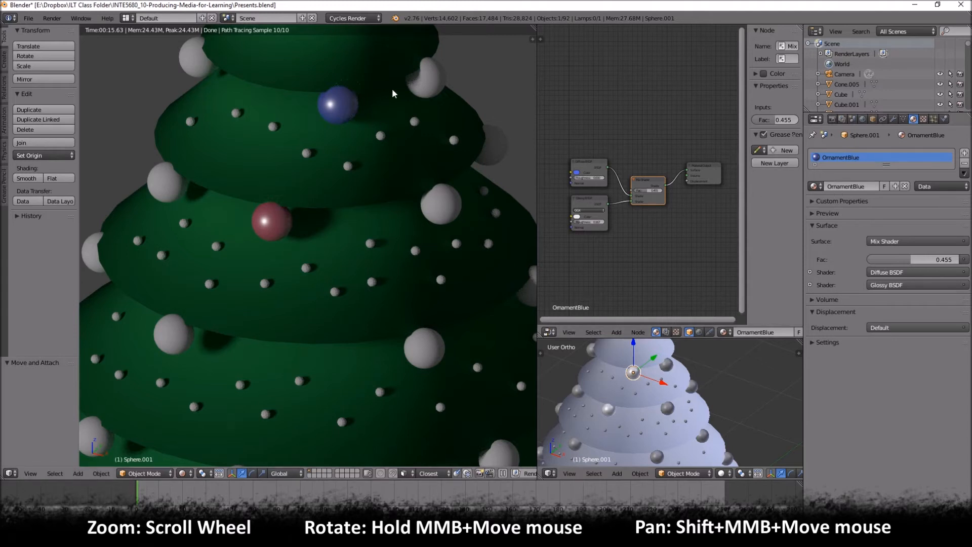
- Assign OrnamentBlue to the large bauble to the right of the blue one and make the material a single-user copy
right_click(675, 367)
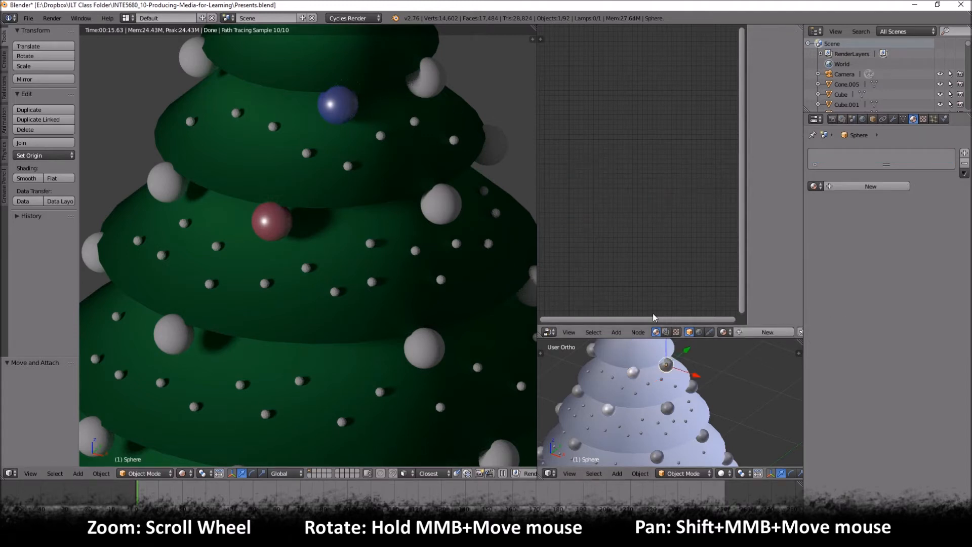
click(816, 185)
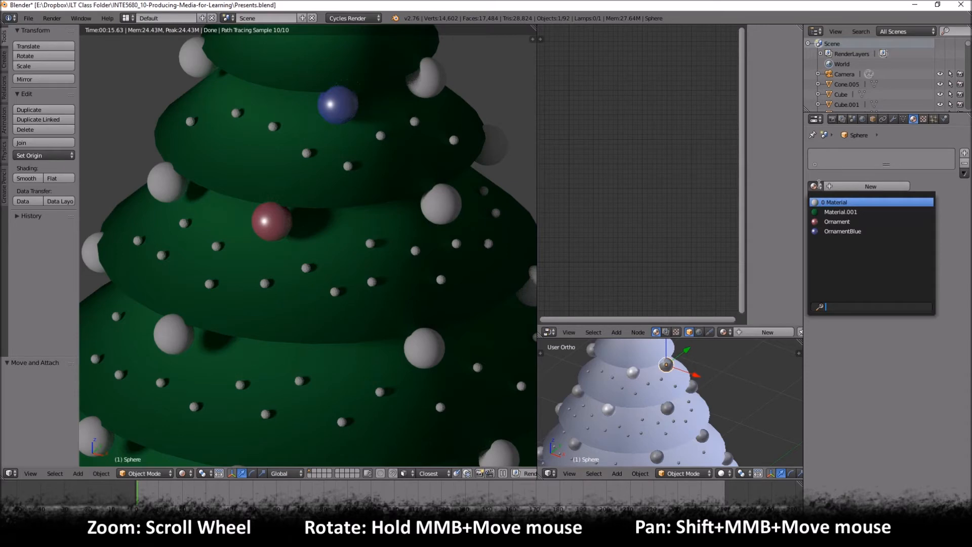
click(824, 232)
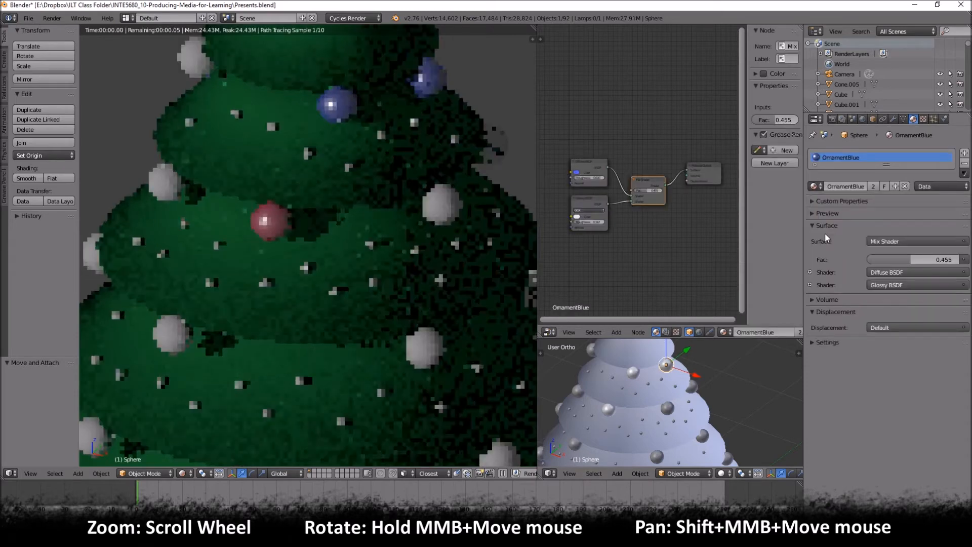
click(874, 188)
click(816, 186)
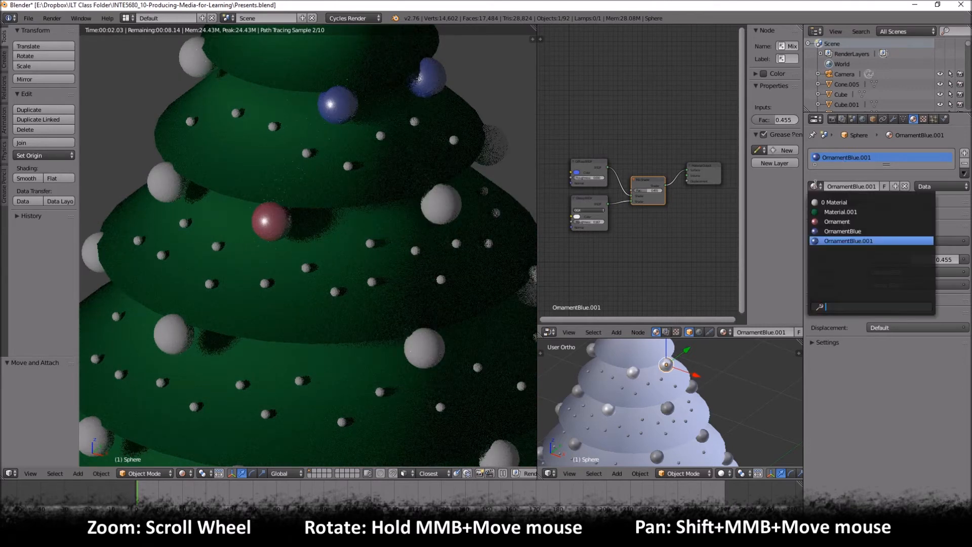
- Rename the selected bauble's copied material to OrnamentYellow
click(850, 186)
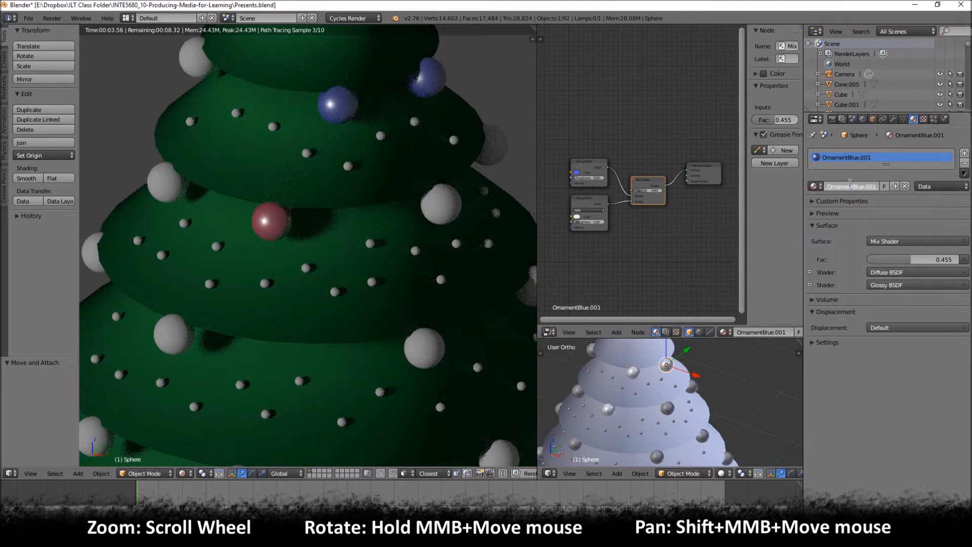
key(BackSpace)
key(BackSpace)
key(BackSpace)
key(BackSpace)
key(BackSpace)
key(BackSpace)
key(BackSpace)
key(BackSpace)
text(Yellow)
key(Return)
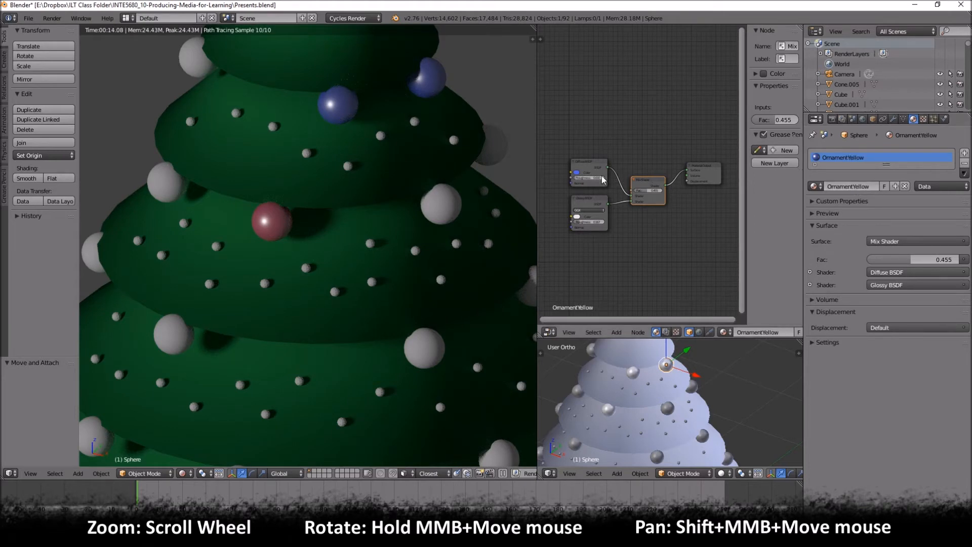
- Change OrnamentYellow's Diffuse BSDF color to a golden yellow
click(583, 173)
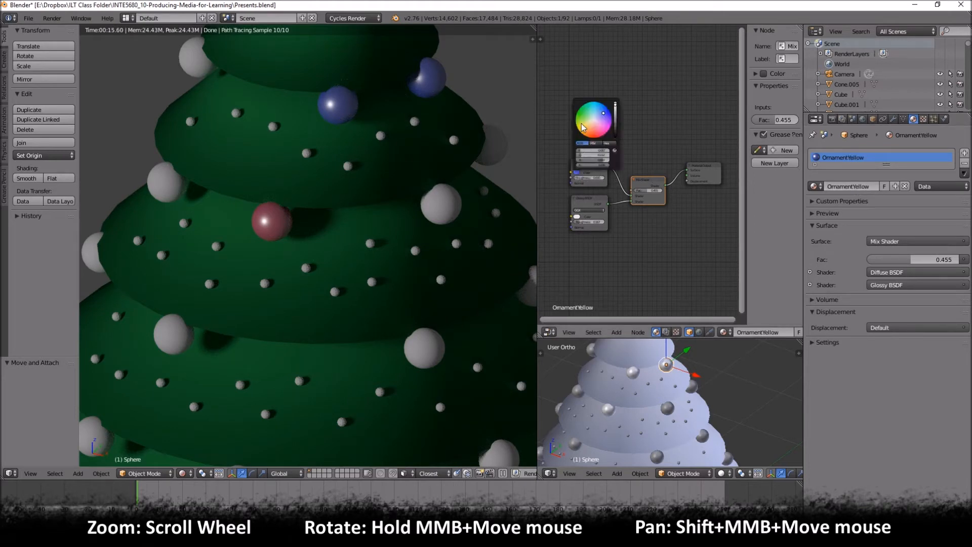
click(581, 126)
click(588, 127)
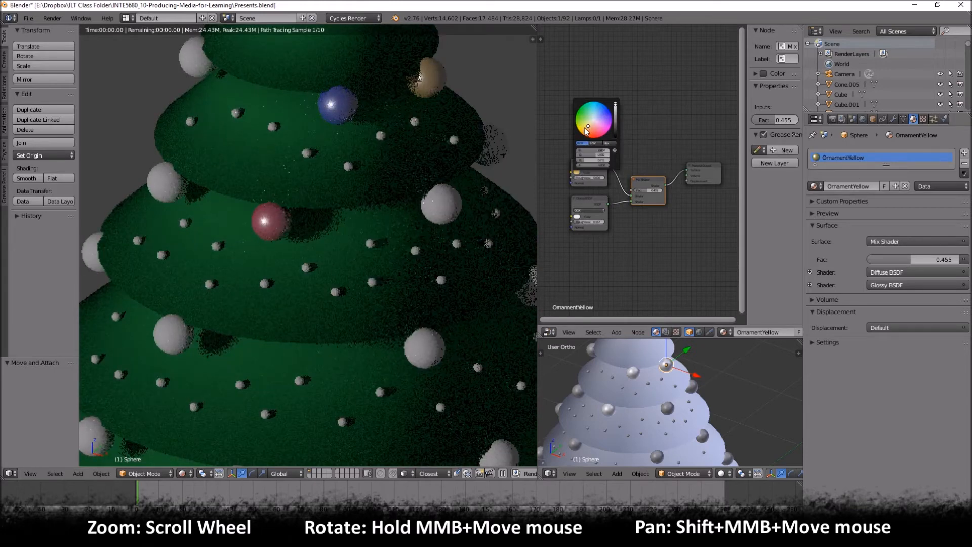
click(584, 131)
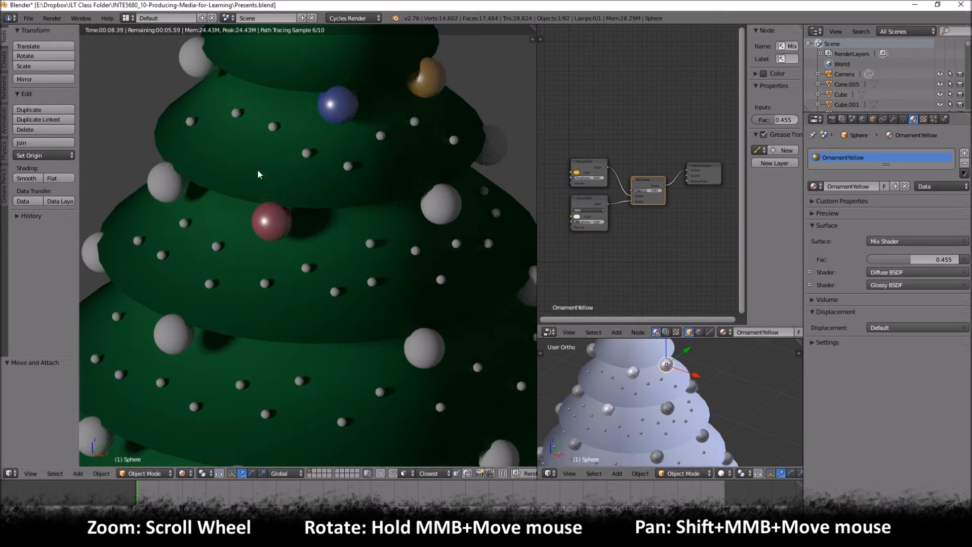
- Assign Ornament to the bauble on the tree's upper left edge and OrnamentYellow to the left-edge bauble one tier below
right_click(591, 354)
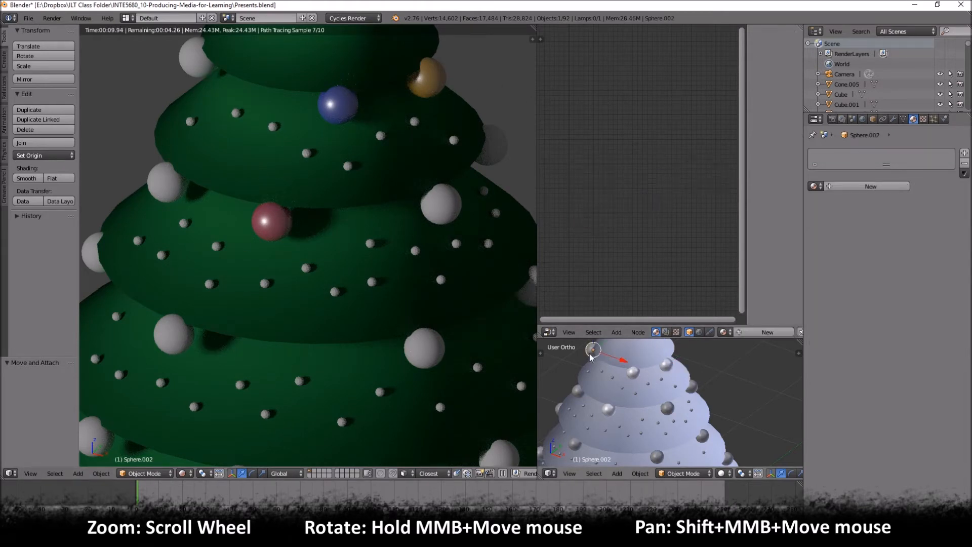
click(814, 186)
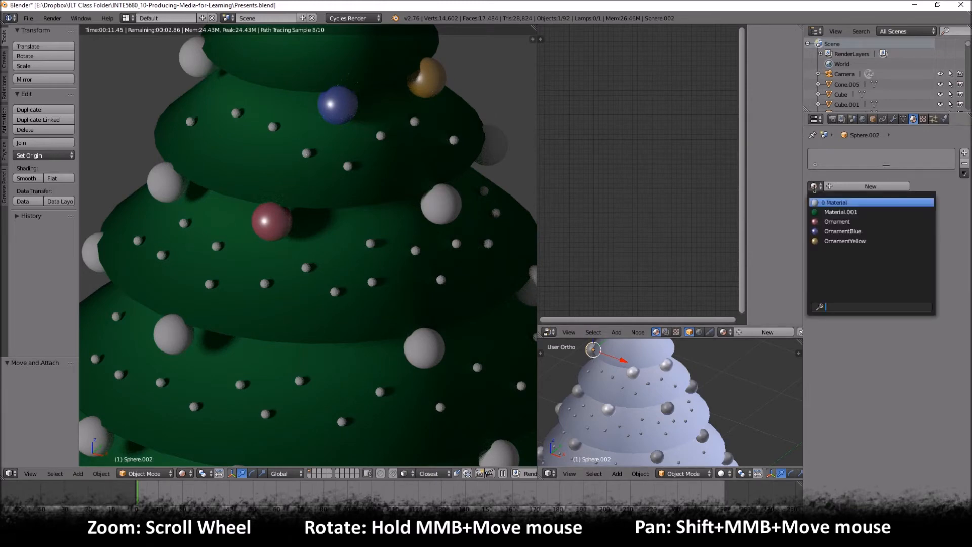
click(830, 223)
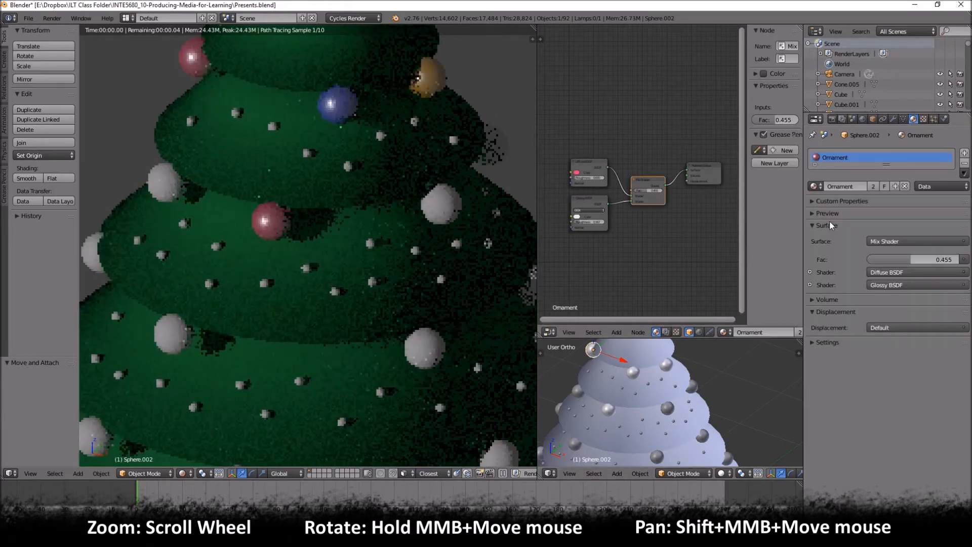
right_click(579, 392)
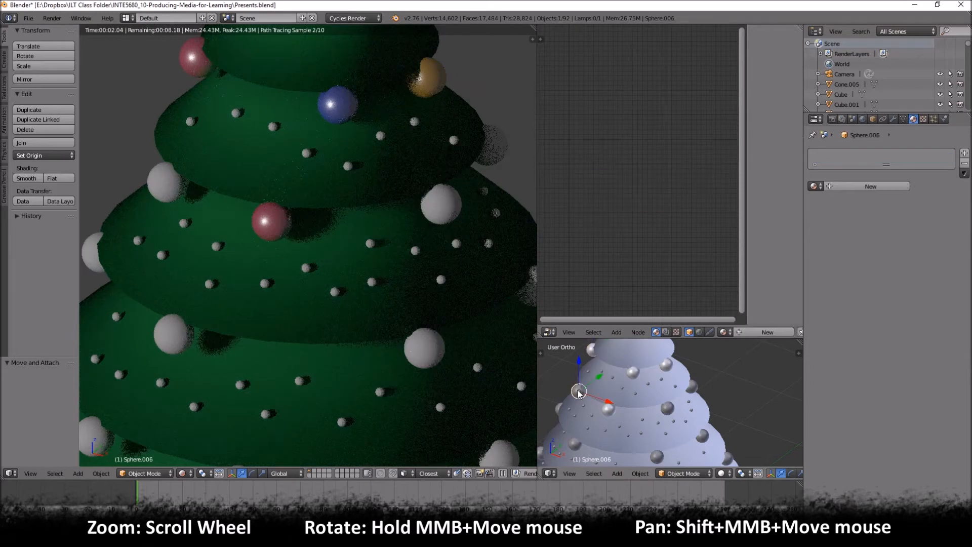
click(814, 186)
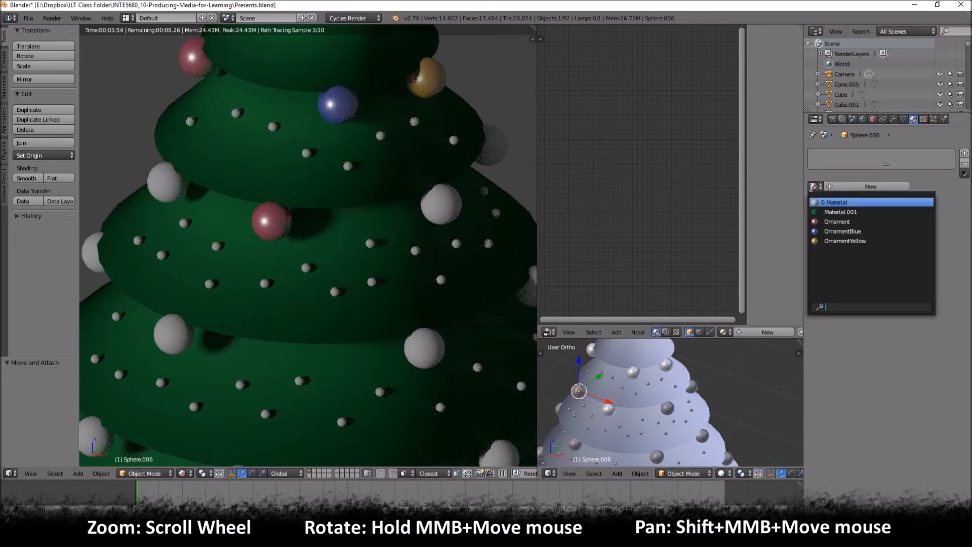
click(844, 241)
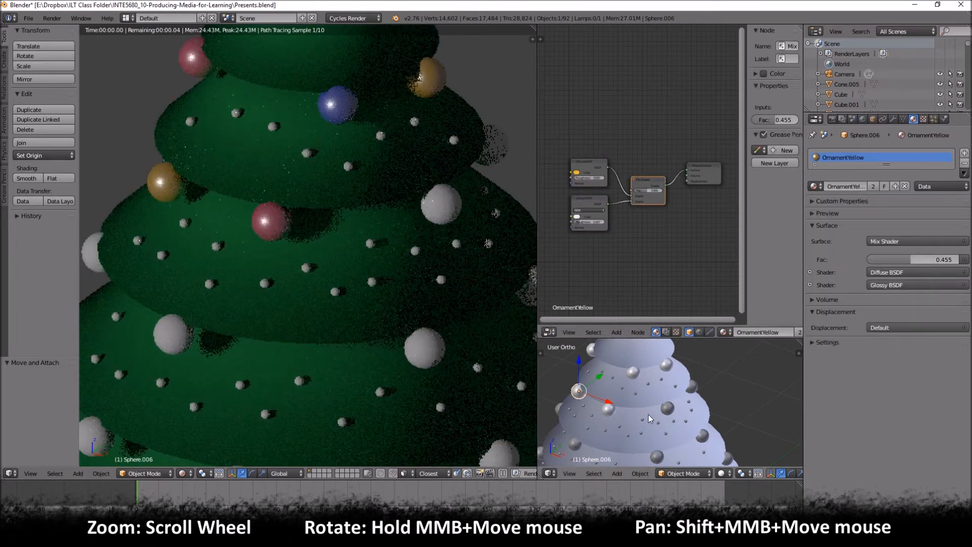
- Assign OrnamentBlue to the large bauble to the right of the red one on the middle tier
right_click(667, 408)
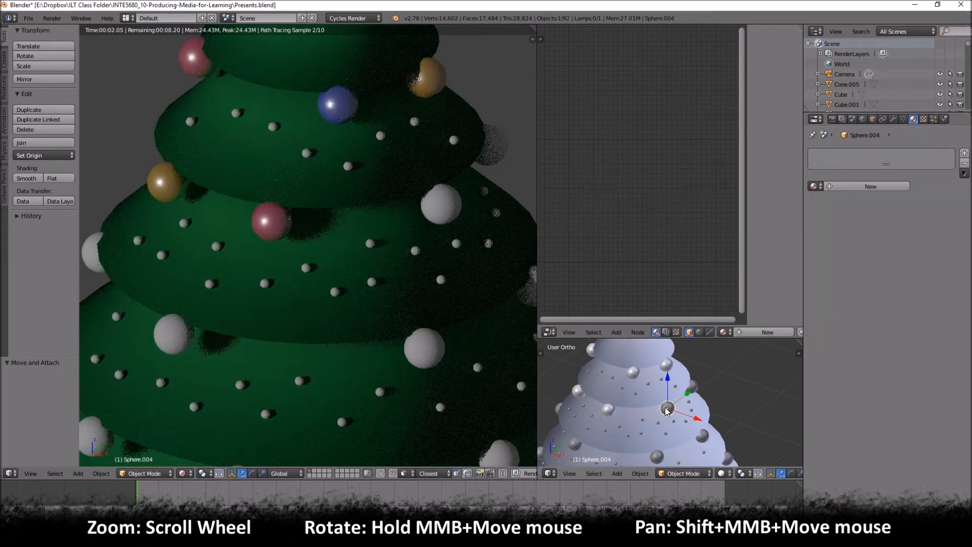
click(814, 186)
click(842, 231)
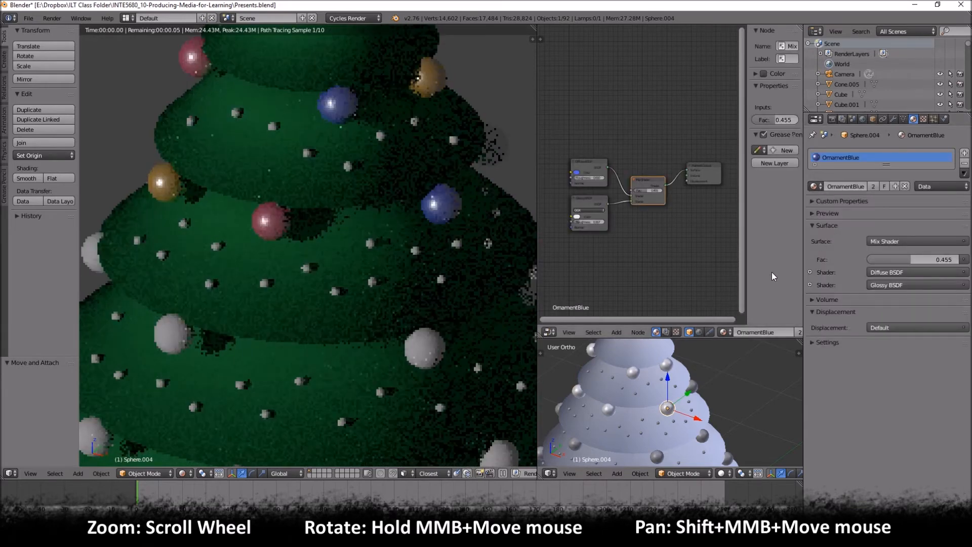
- Assign Ornament to the middle tier's right-edge bauble and to the left-edge bauble one tier below
right_click(692, 388)
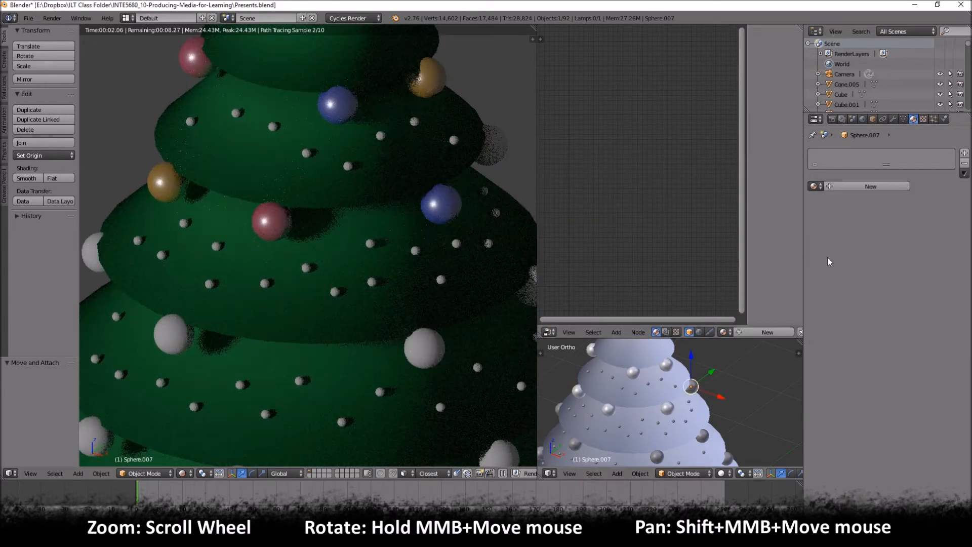
click(814, 186)
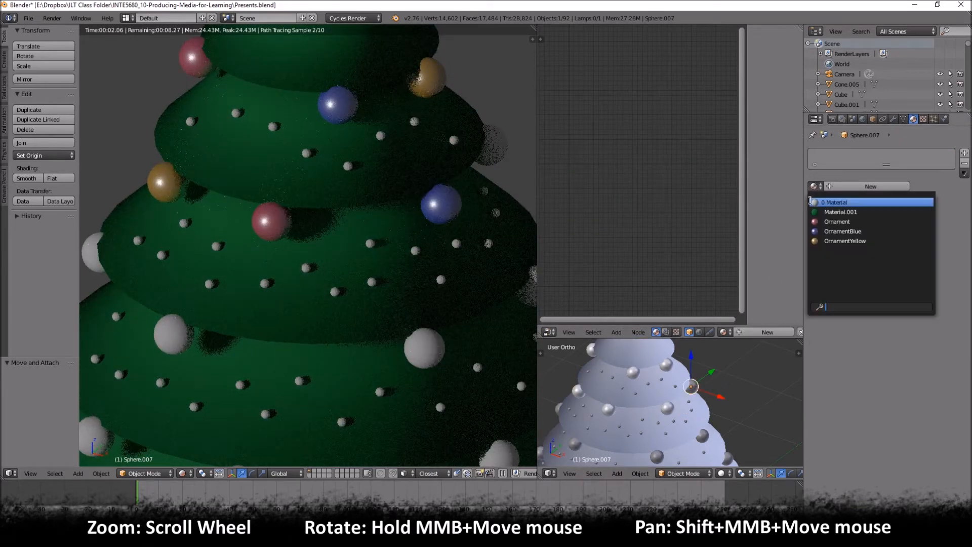
click(840, 222)
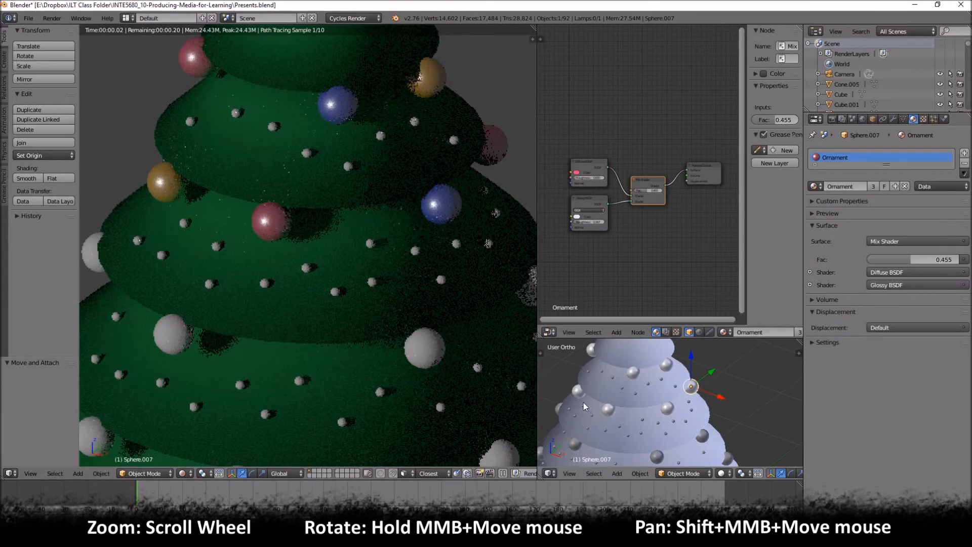
middle_drag(647, 404, 652, 349)
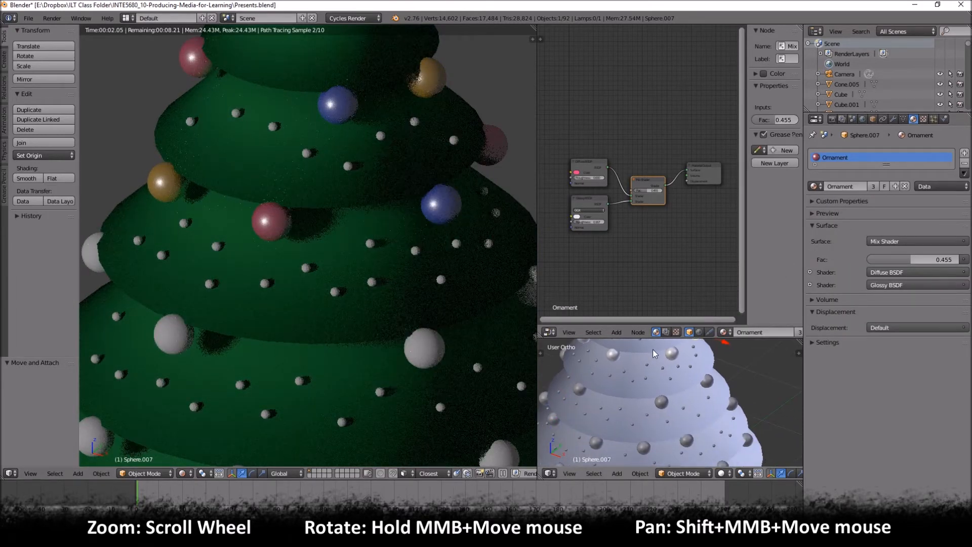
right_click(560, 352)
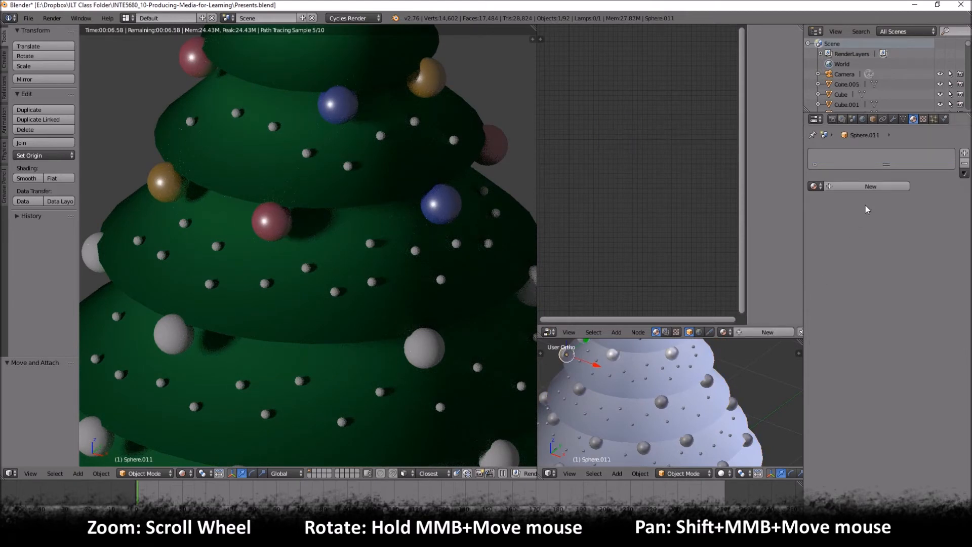
click(814, 187)
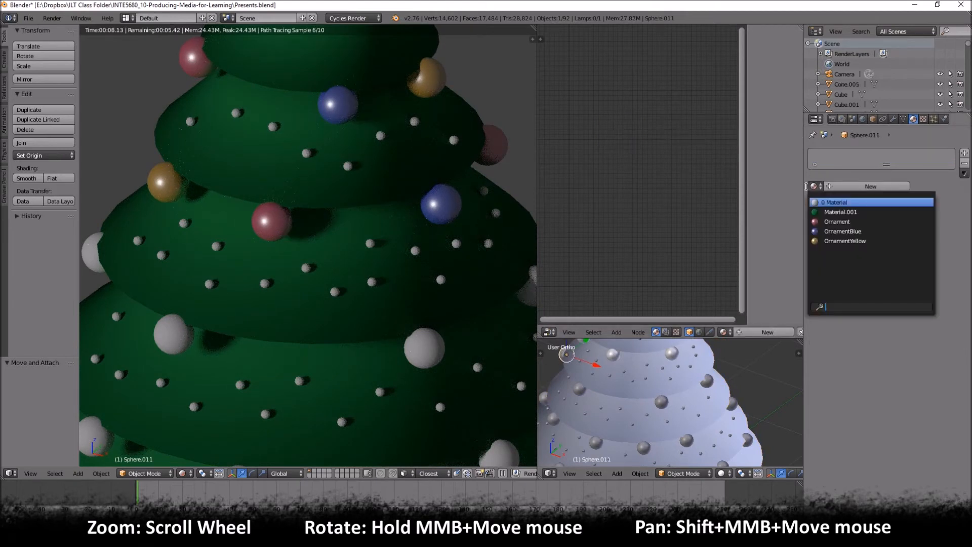
click(836, 221)
- On the tier below the middle one, assign OrnamentBlue to the front-left bauble and OrnamentYellow to the front-right bauble
right_click(576, 388)
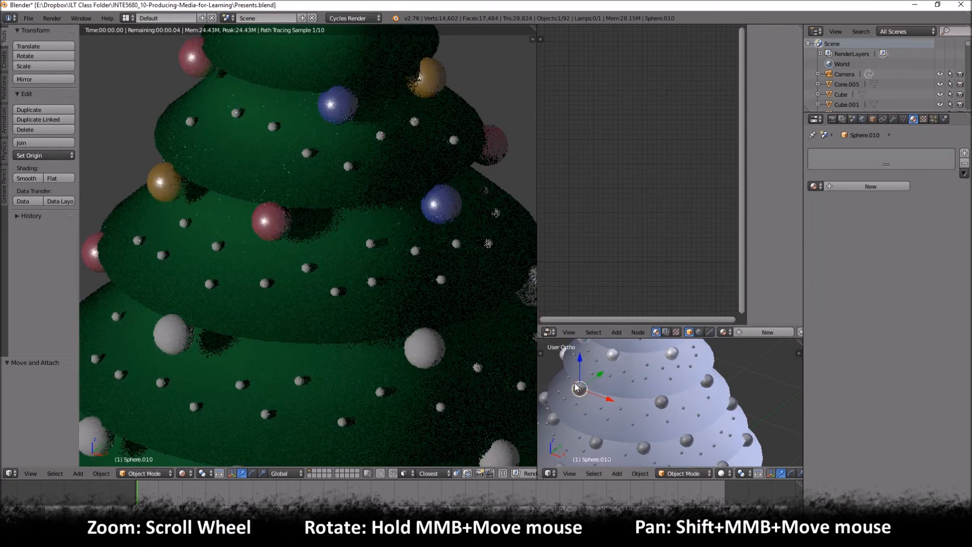
click(813, 186)
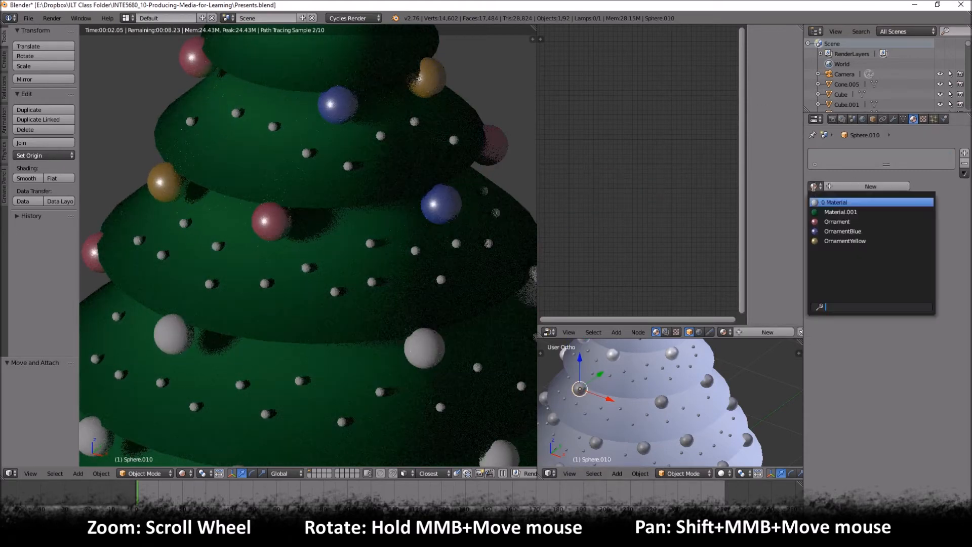
click(843, 231)
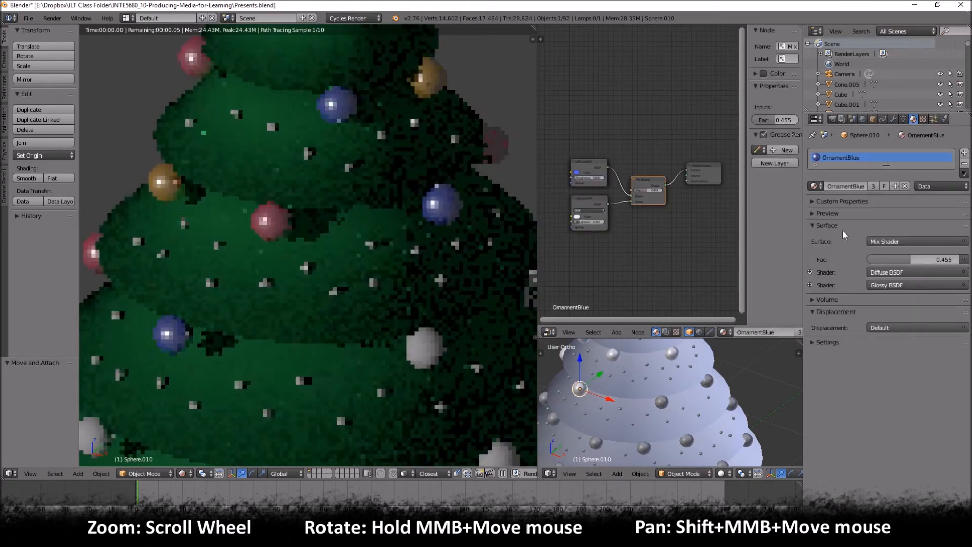
right_click(661, 401)
click(813, 186)
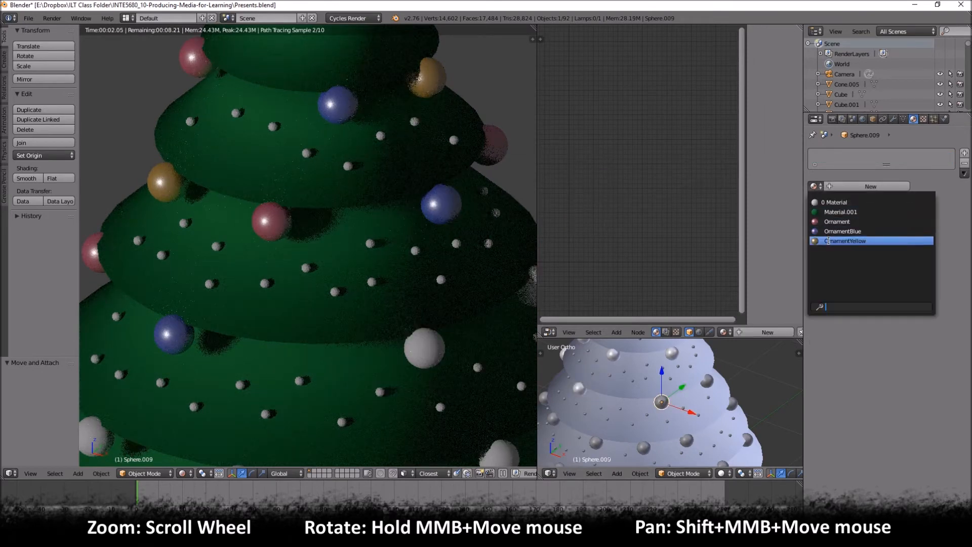
click(843, 238)
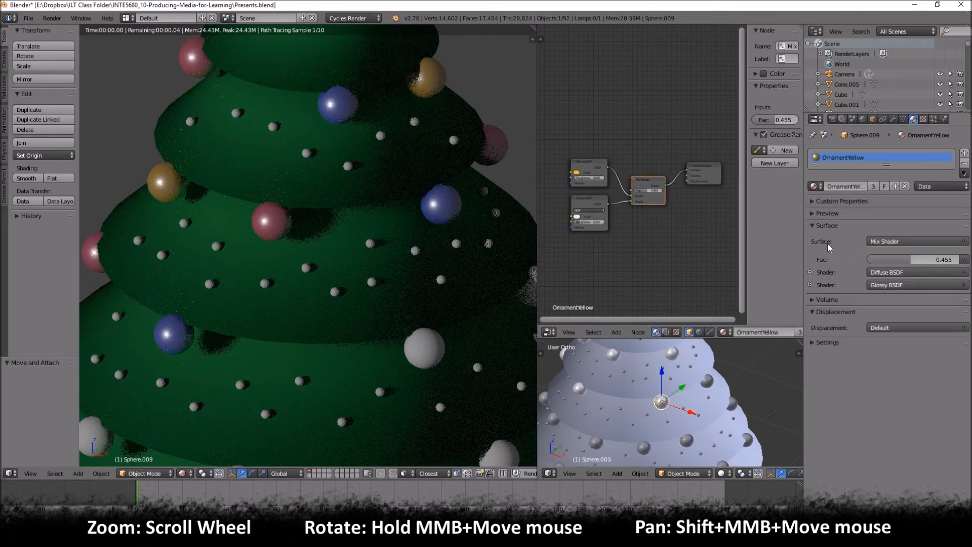
- Assign Ornament to the right-edge bauble on the same tier as the new blue and yellow front baubles
right_click(707, 380)
click(812, 186)
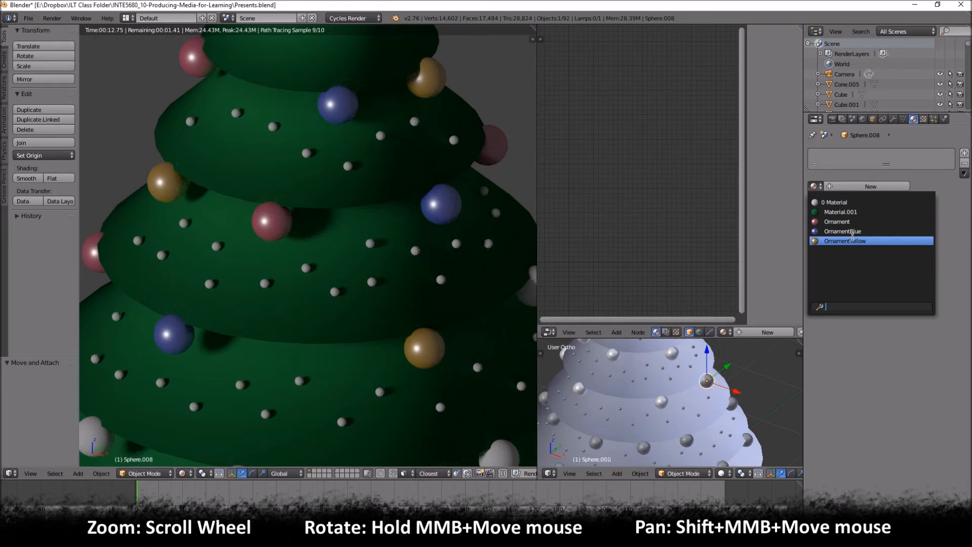
click(844, 221)
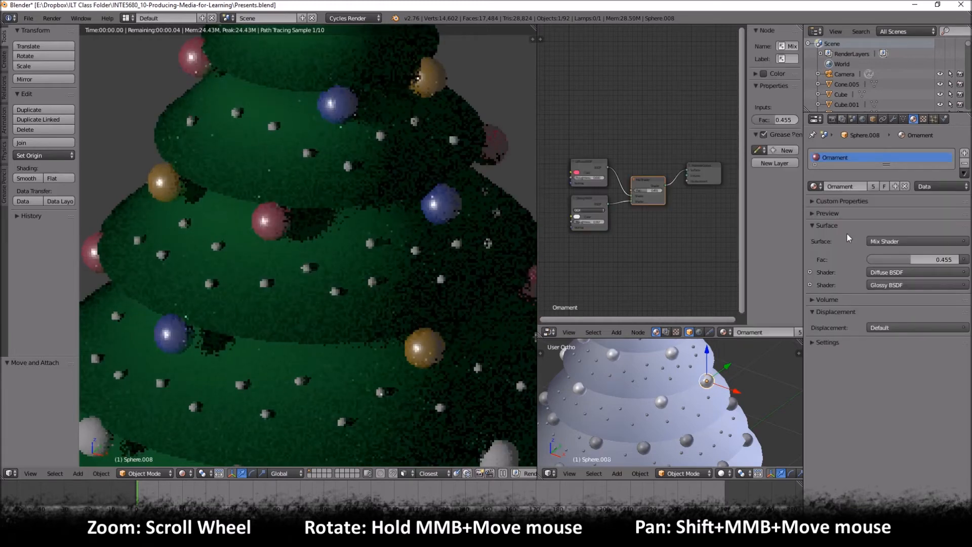
- On the second-lowest bauble row, assign OrnamentYellow to the left-edge bauble and Ornament to the one beside it
scroll(335, 186, down, 6)
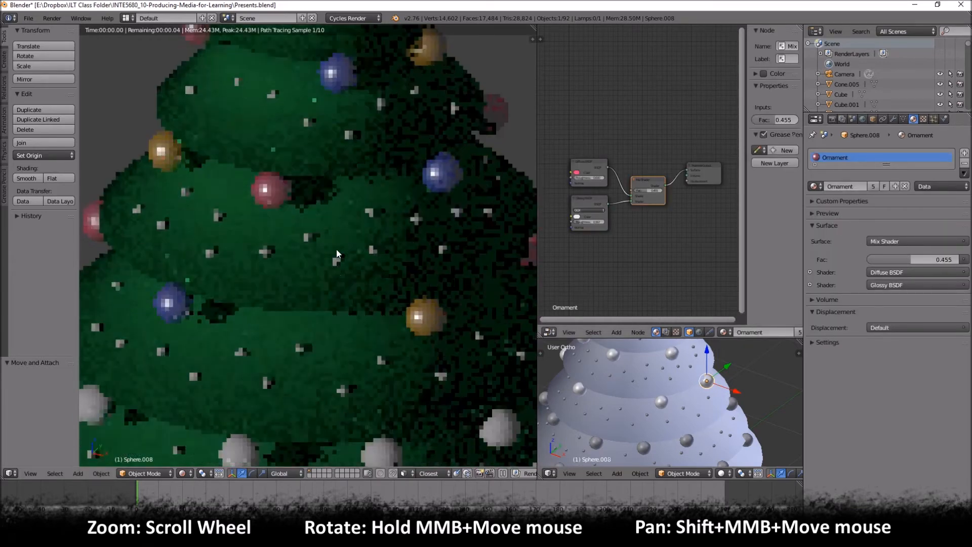
middle_drag(393, 238, 447, 269)
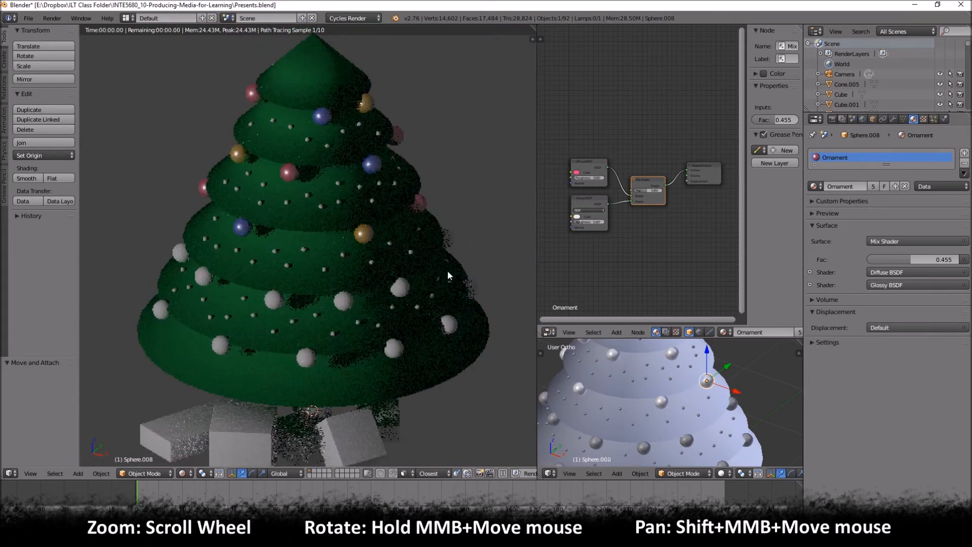
middle_drag(615, 428, 639, 360)
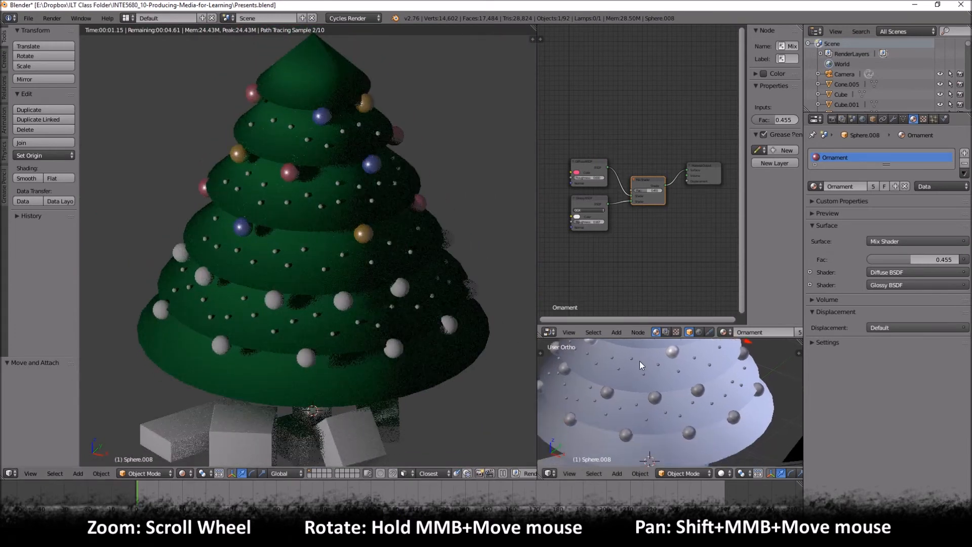
right_click(555, 349)
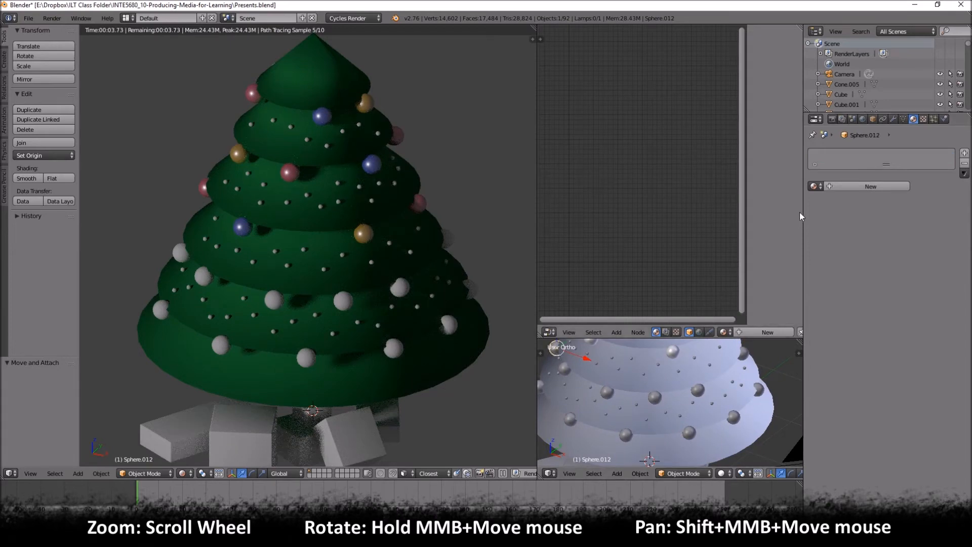
click(813, 186)
click(840, 241)
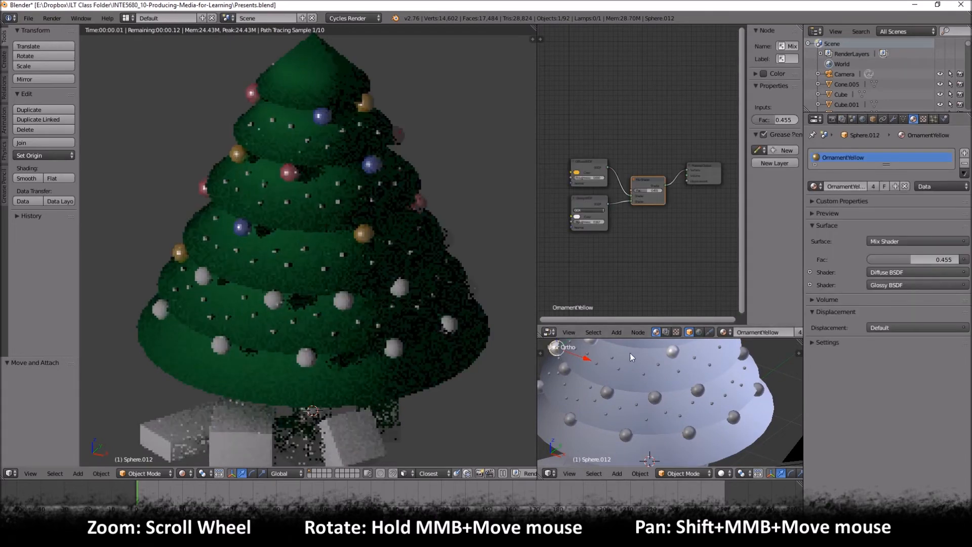
right_click(567, 374)
click(813, 186)
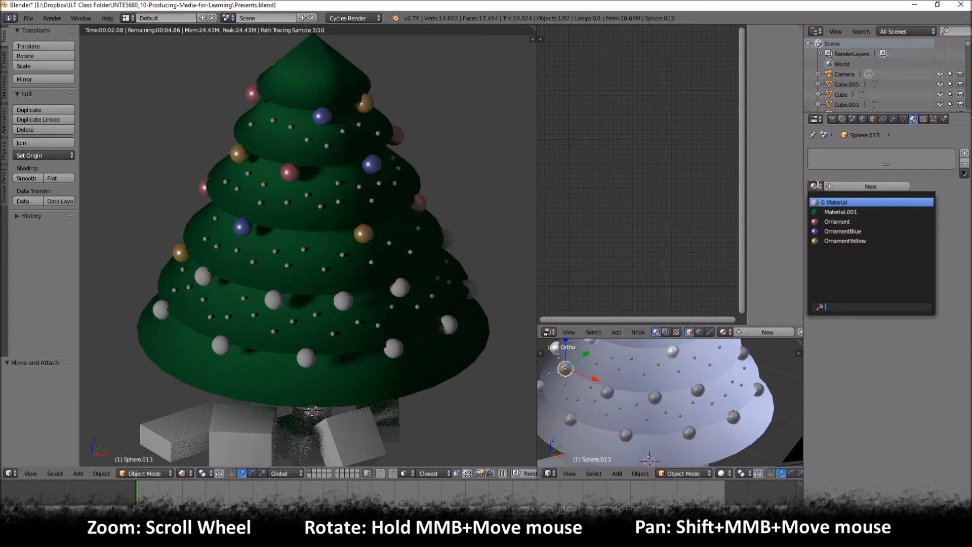
click(840, 231)
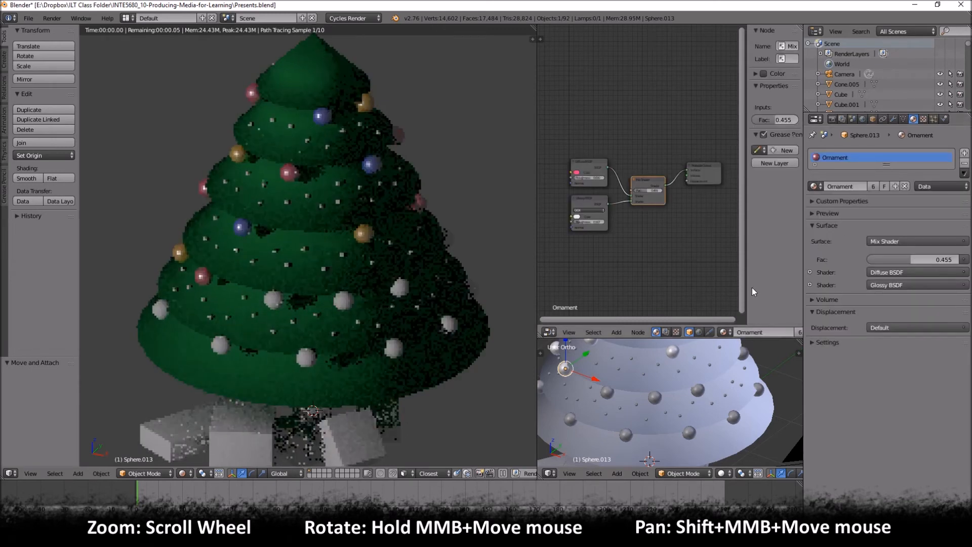
- Assign OrnamentBlue and Ornament, from left to right, to the two front center baubles of the second-lowest row
right_click(608, 393)
click(814, 186)
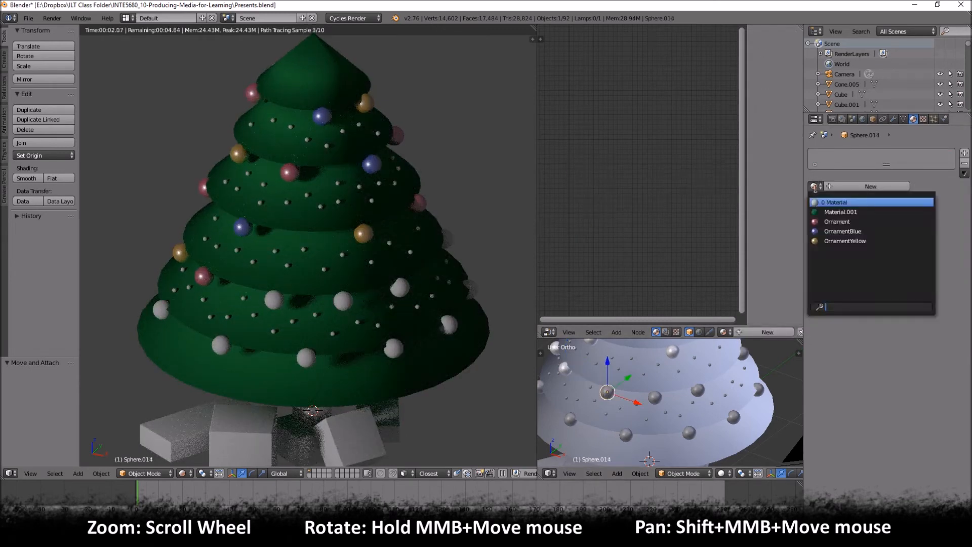
click(839, 232)
right_click(656, 397)
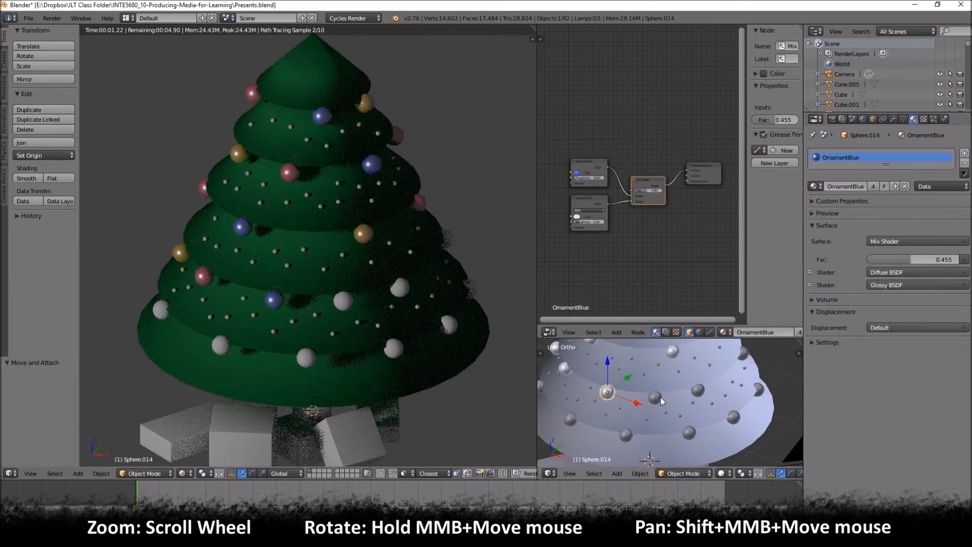
click(813, 186)
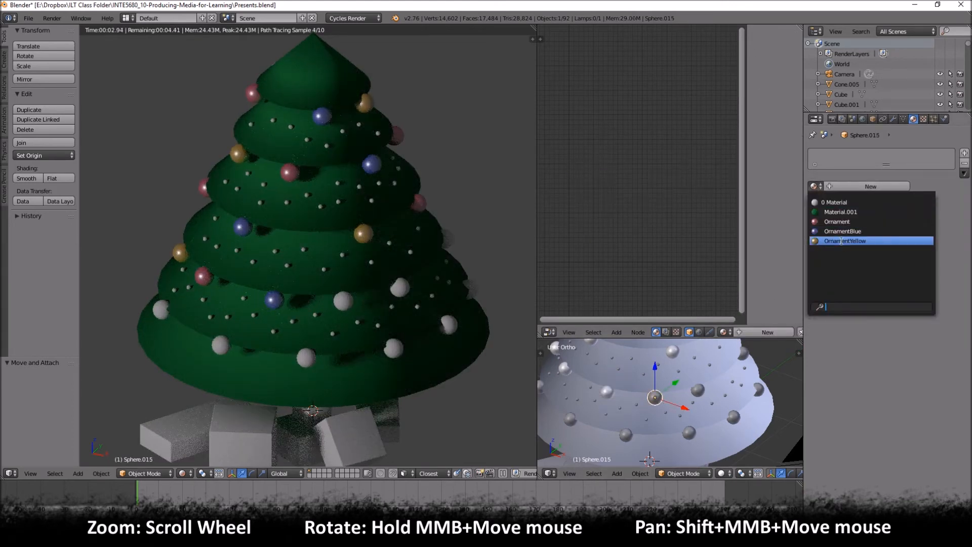
click(836, 222)
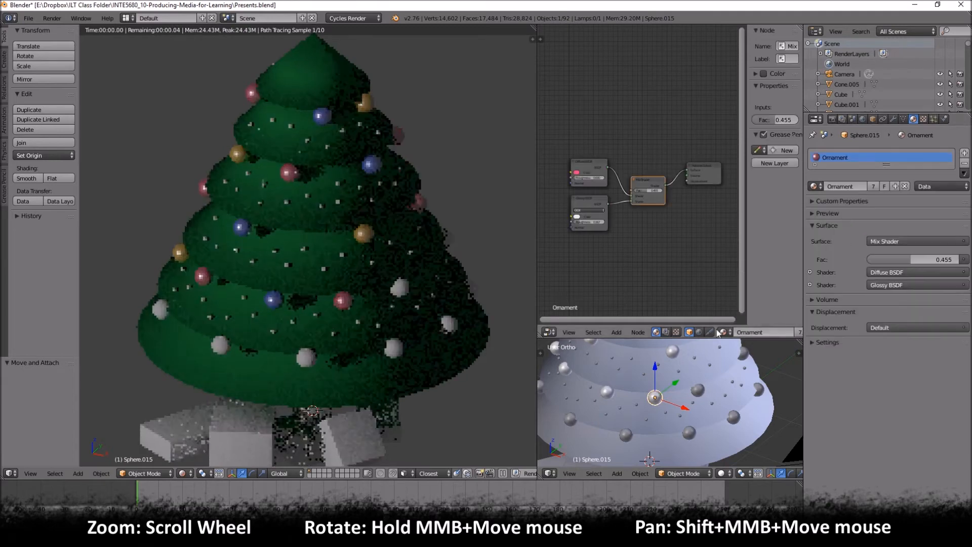
- Assign OrnamentBlue to the front-right bauble of the second-lowest row and OrnamentYellow to its right-edge bauble
right_click(698, 389)
click(815, 186)
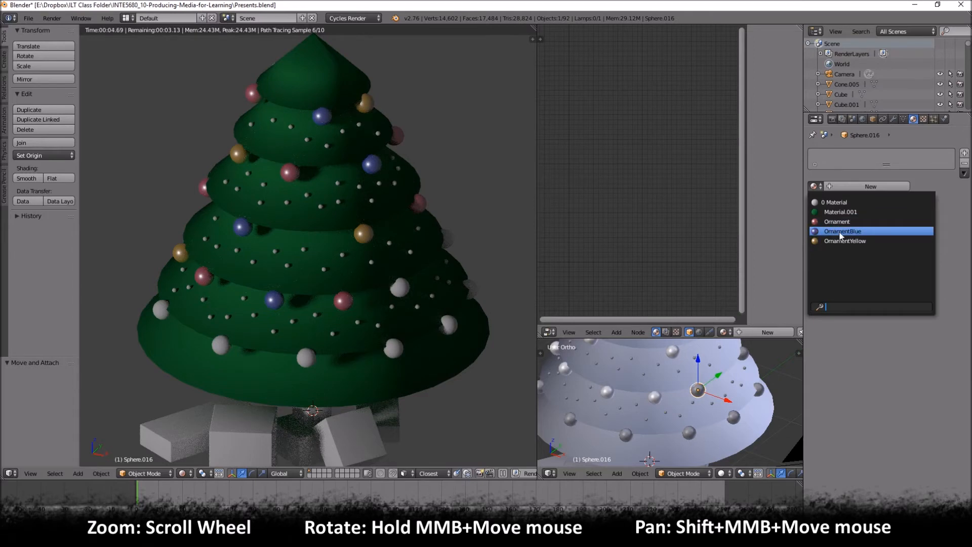
click(838, 232)
right_click(743, 353)
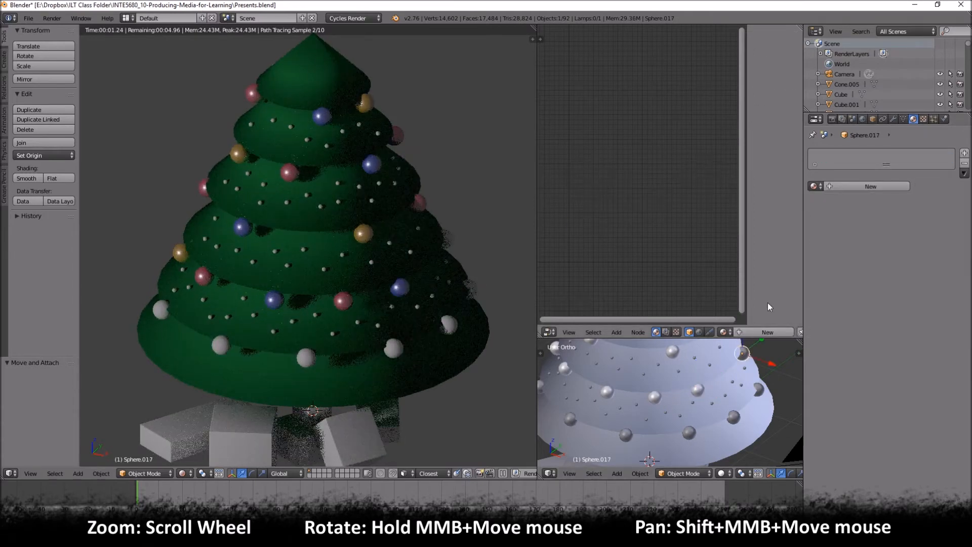
click(815, 186)
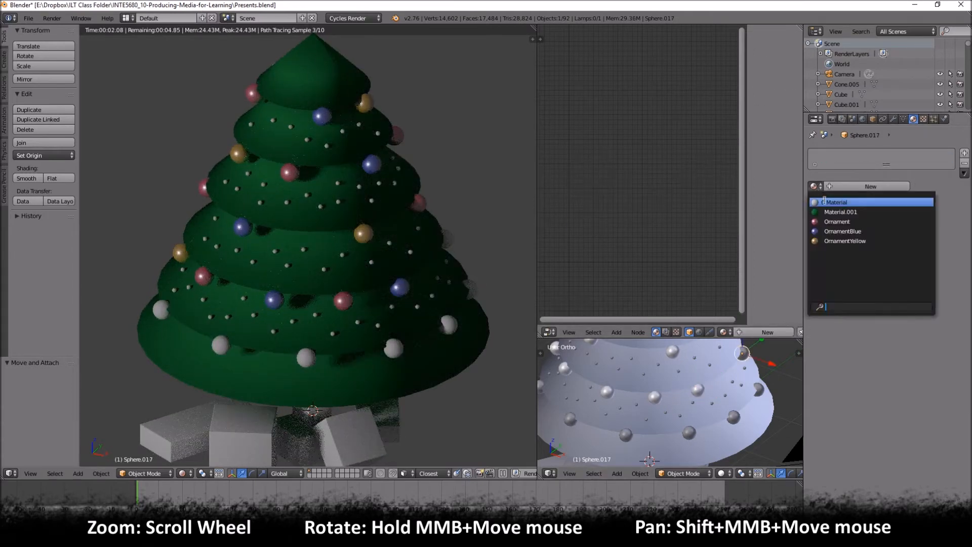
click(835, 241)
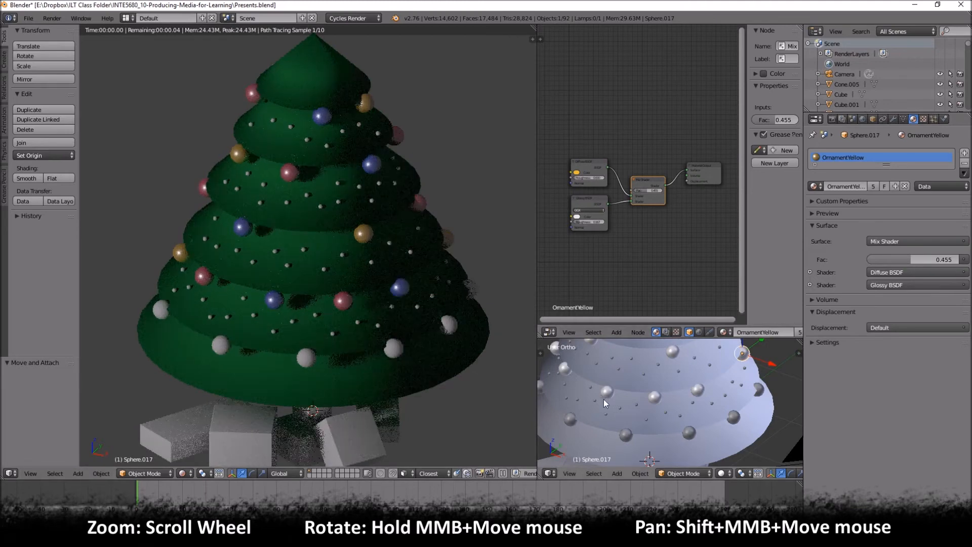
- Assign OrnamentBlue to the left-edge bauble of the lowest row
right_click(543, 386)
right_click(538, 386)
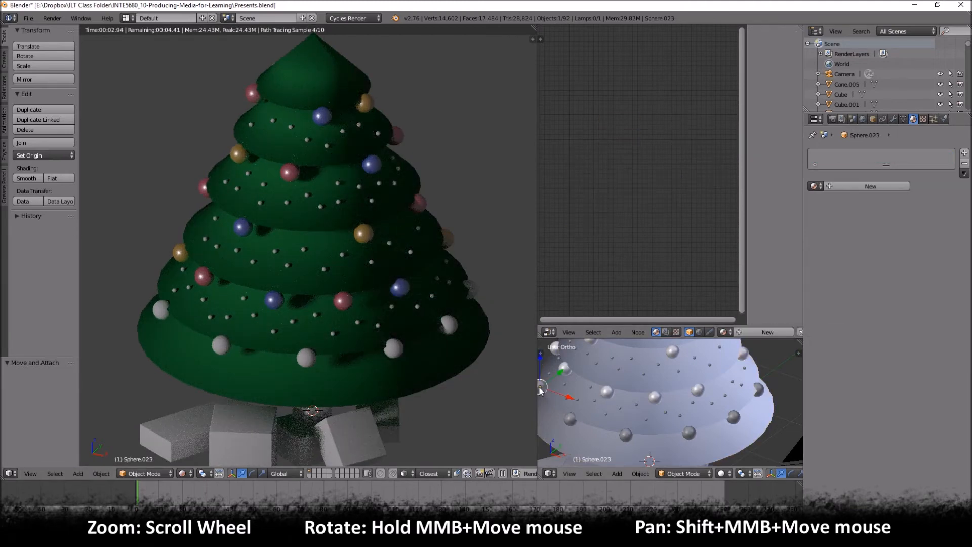
click(813, 186)
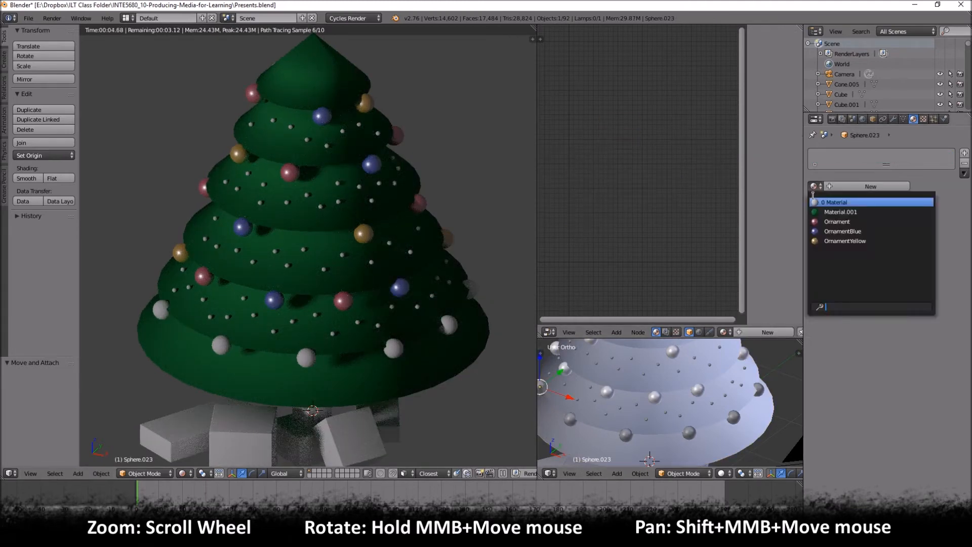
click(827, 231)
- Join the lowest row's leftmost uncolored bauble with the fourth uncolored one and assign the existing Material to the joined object
right_click(562, 422)
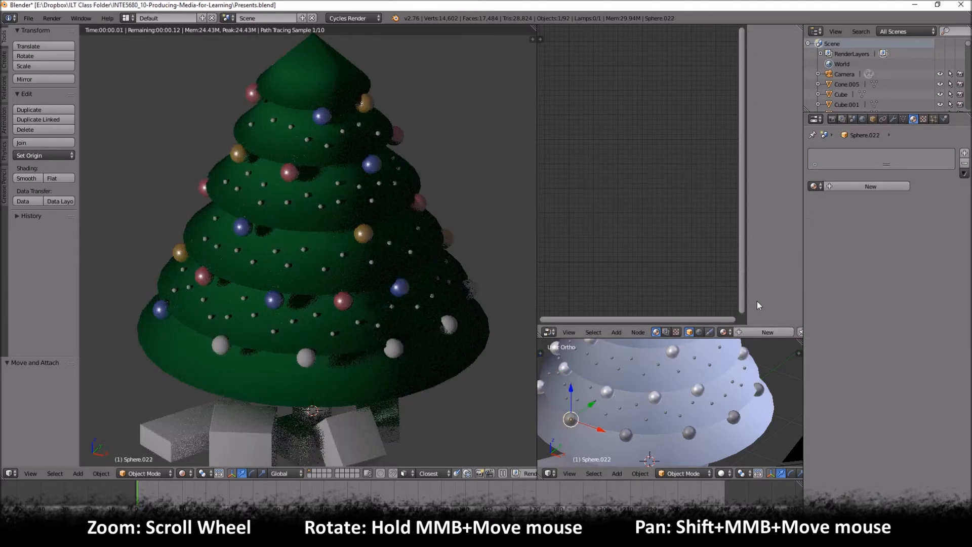
click(814, 186)
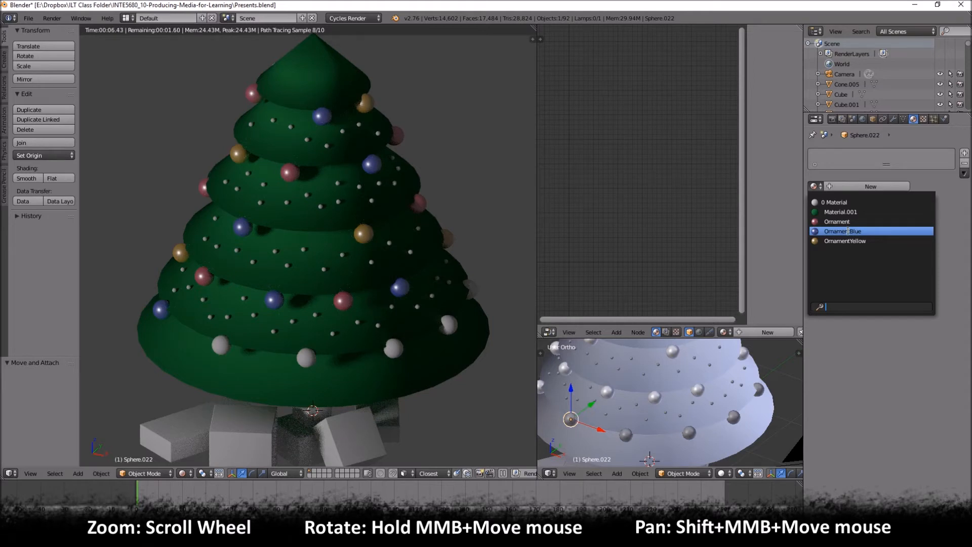
right_click(570, 425)
right_click(569, 423)
right_click(569, 423)
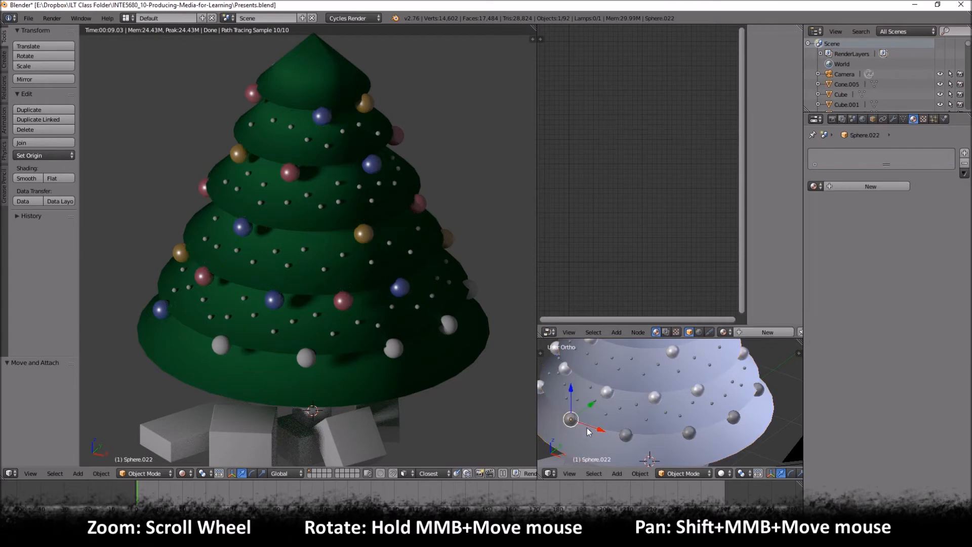
shift+right_click(737, 417)
key(ctrl+j)
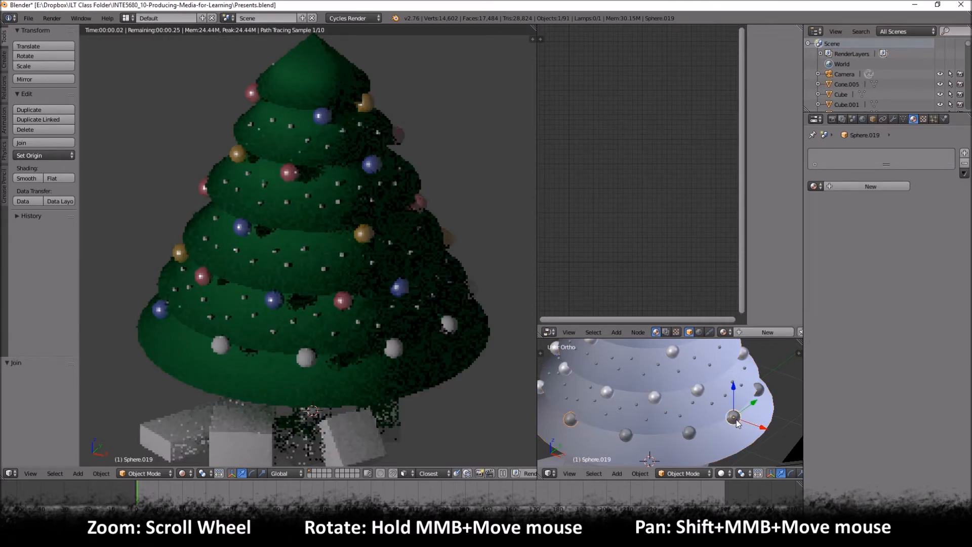
click(815, 186)
click(830, 203)
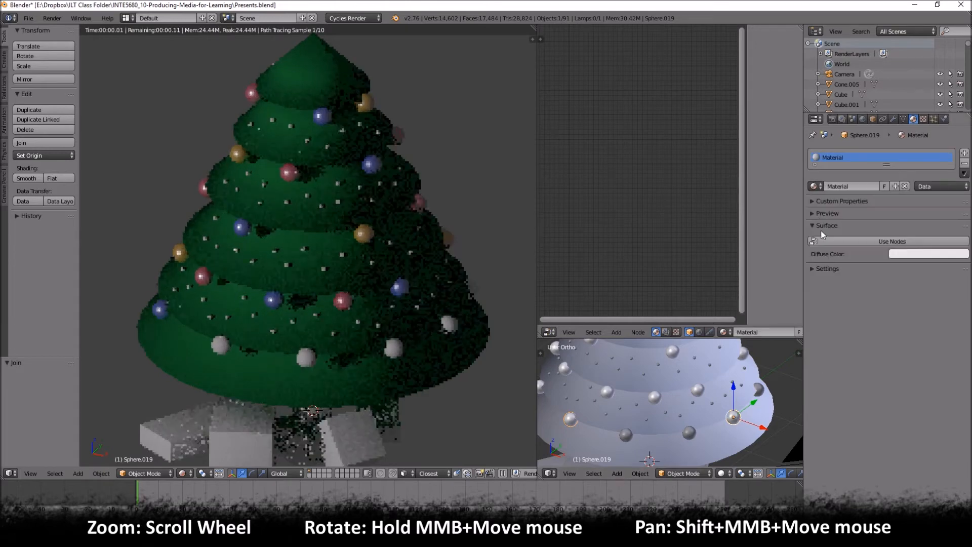
- Replace the material on the joined lowest-row baubles with Ornament
click(904, 185)
click(813, 186)
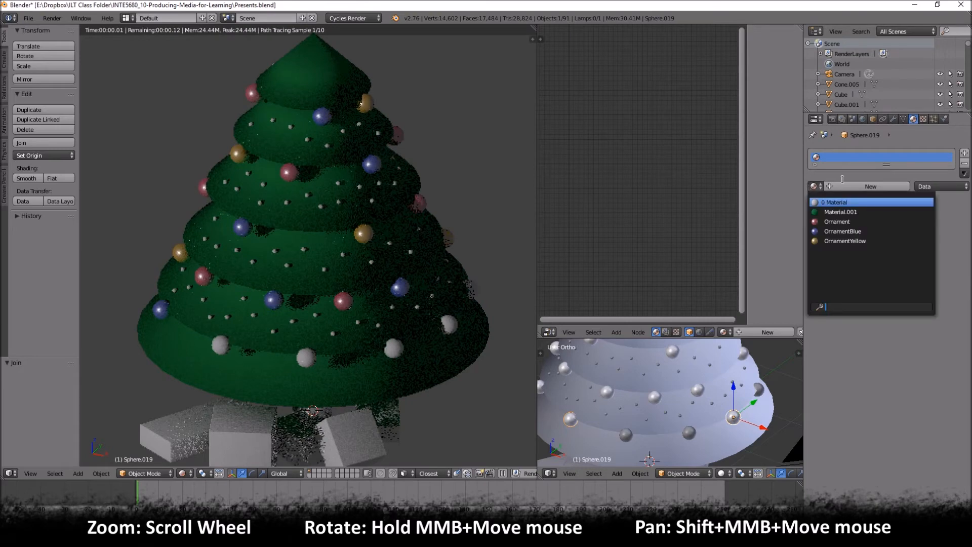
click(844, 221)
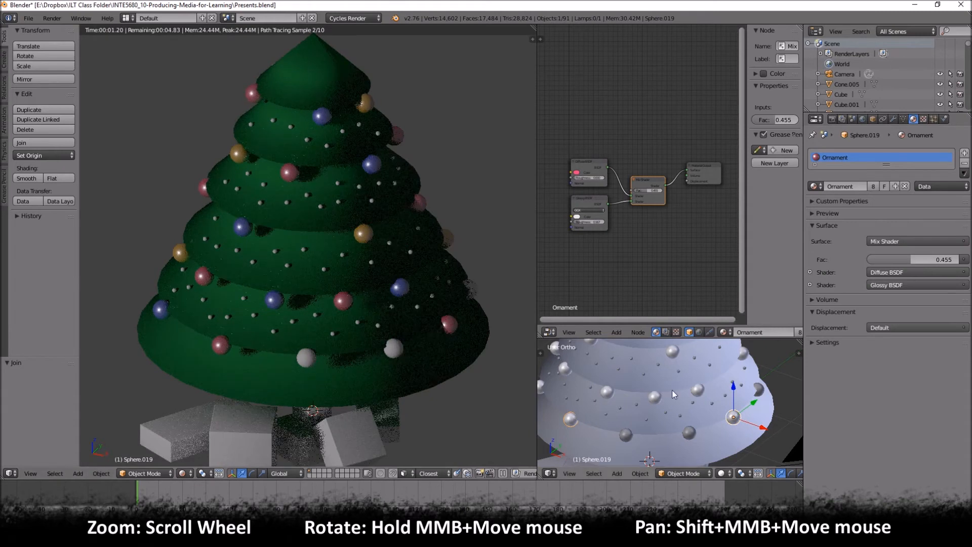
- Assign OrnamentYellow and OrnamentBlue, from left to right, to the two remaining white baubles of the lowest row
right_click(632, 443)
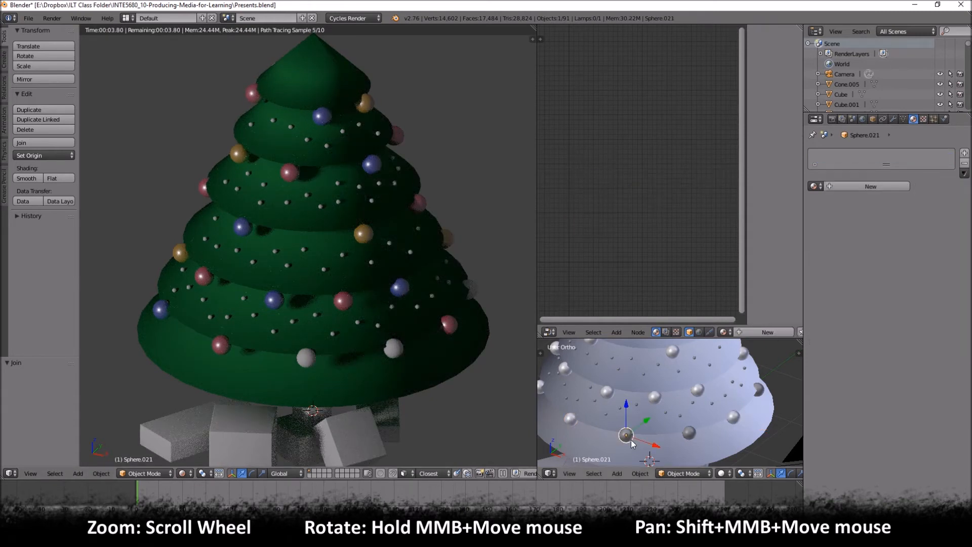
click(813, 186)
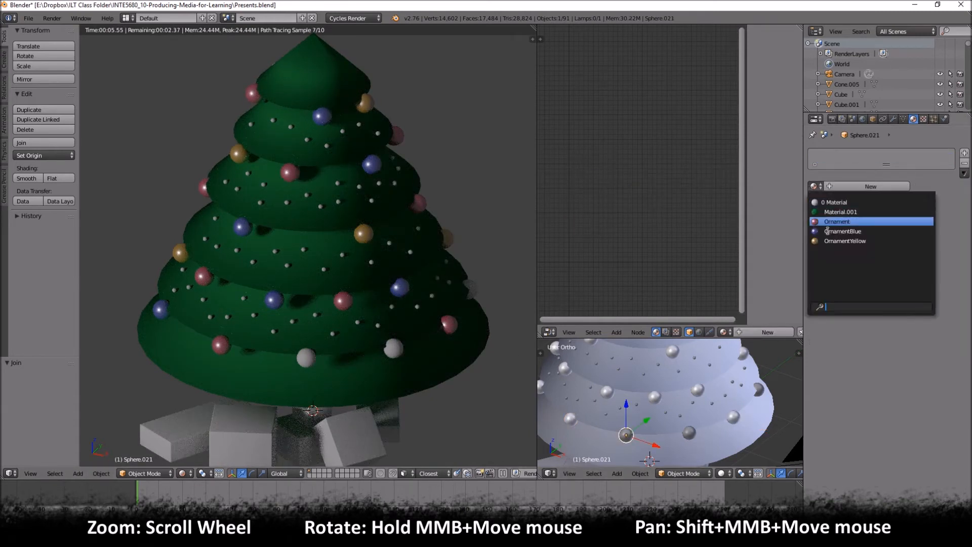
click(845, 241)
right_click(689, 434)
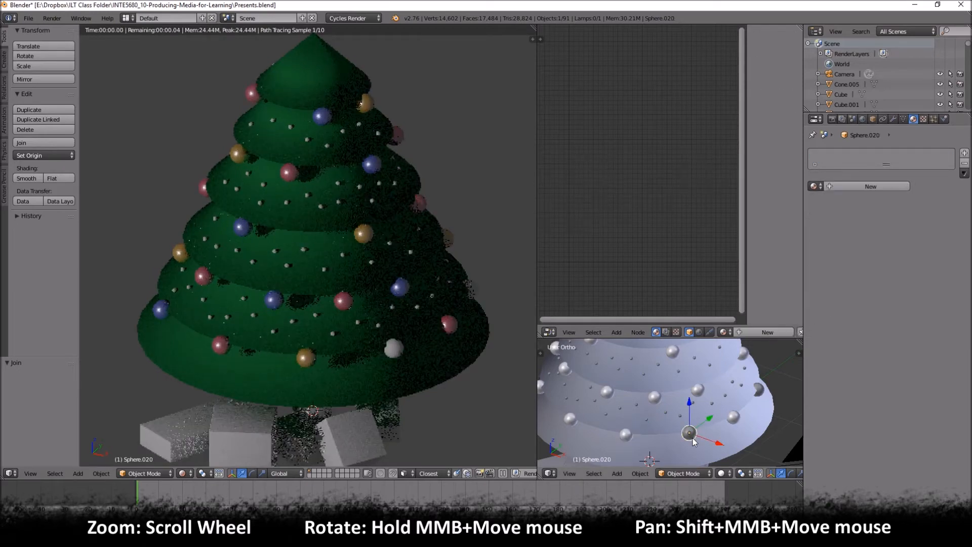
click(813, 186)
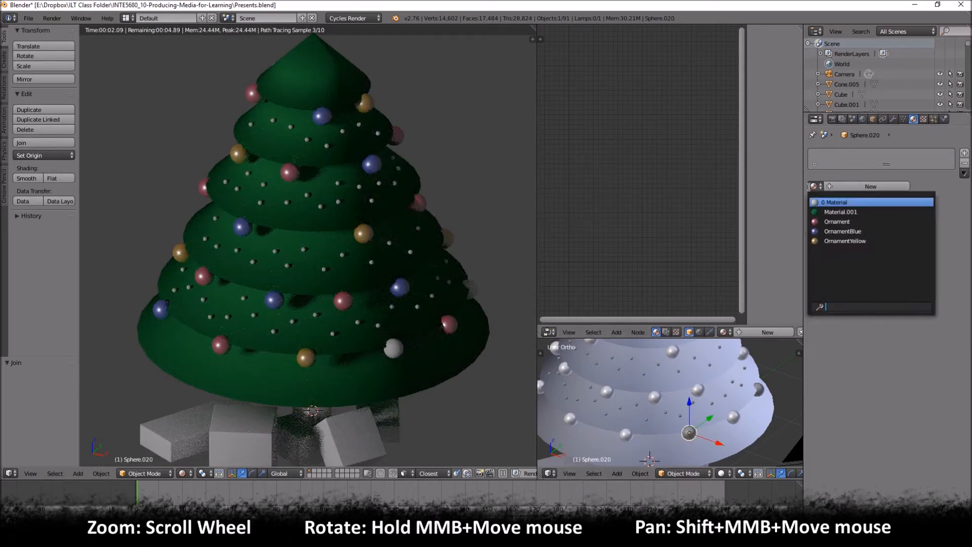
click(838, 233)
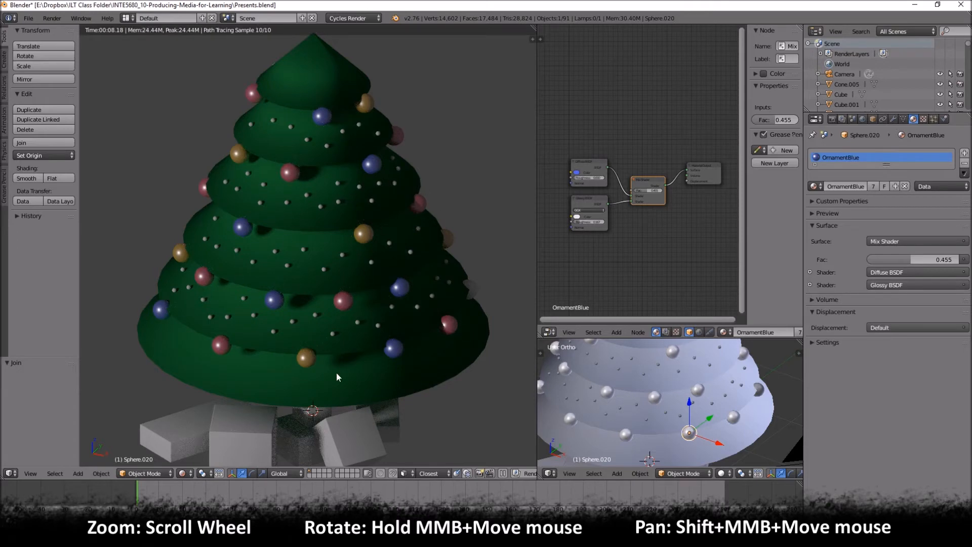
- Widen the main 3D view and switch it from rendered to solid shading with nothing selected
drag(538, 250, 557, 249)
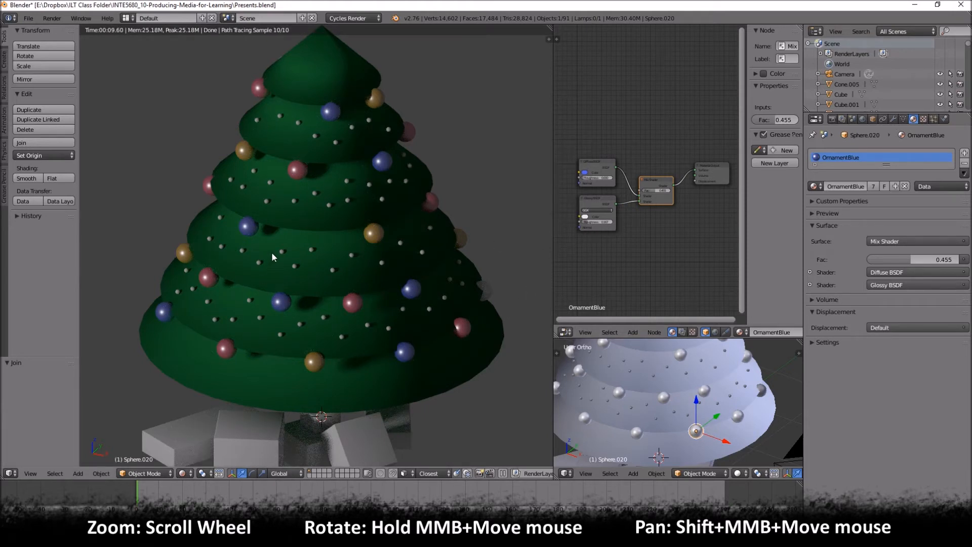
key(z)
key(z)
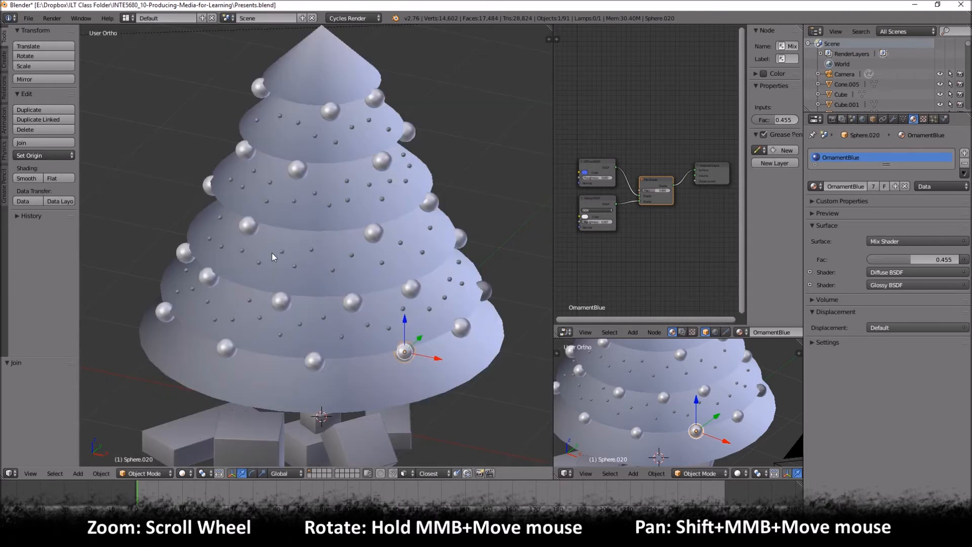
key(a)
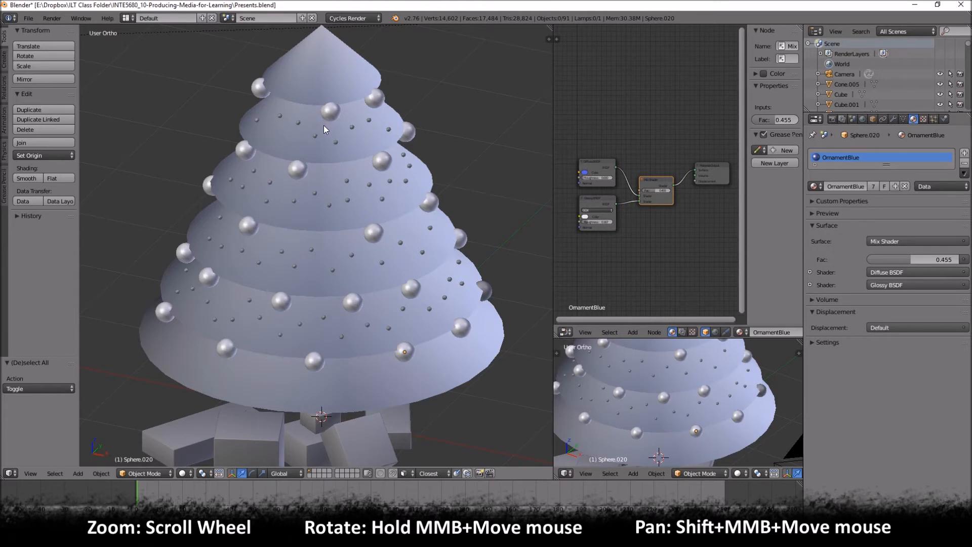
scroll(293, 131, up, 1)
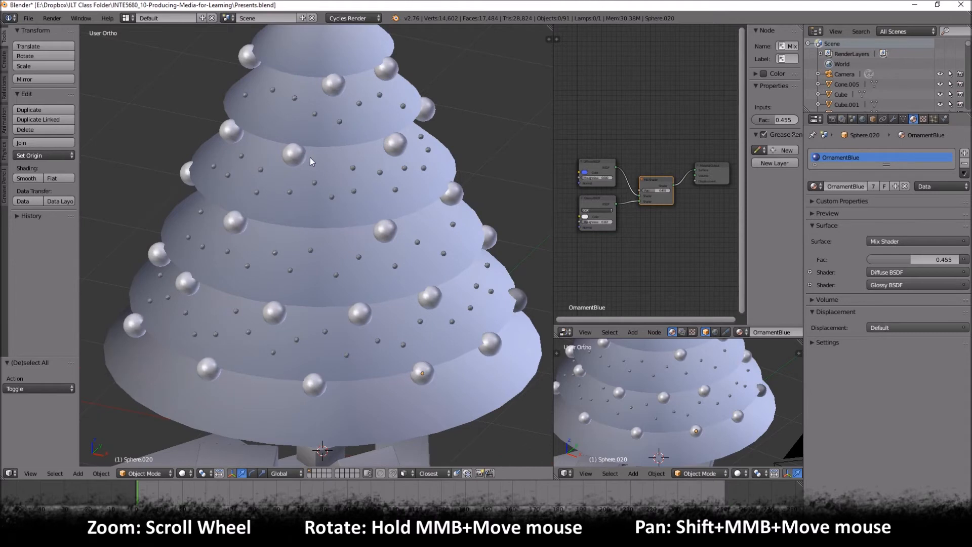
- Select roughly every other small light across the tree's four lit tiers and join them into one object
right_click(245, 97)
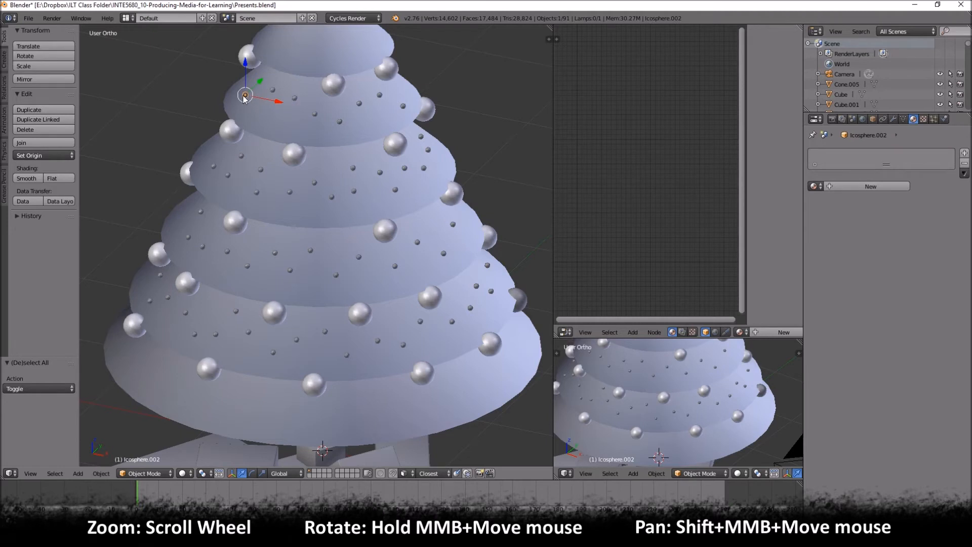
right_click(245, 99)
right_click(245, 97)
shift+right_click(295, 97)
shift+right_click(360, 103)
shift+right_click(403, 107)
key(ctrl+z)
key(ctrl+z)
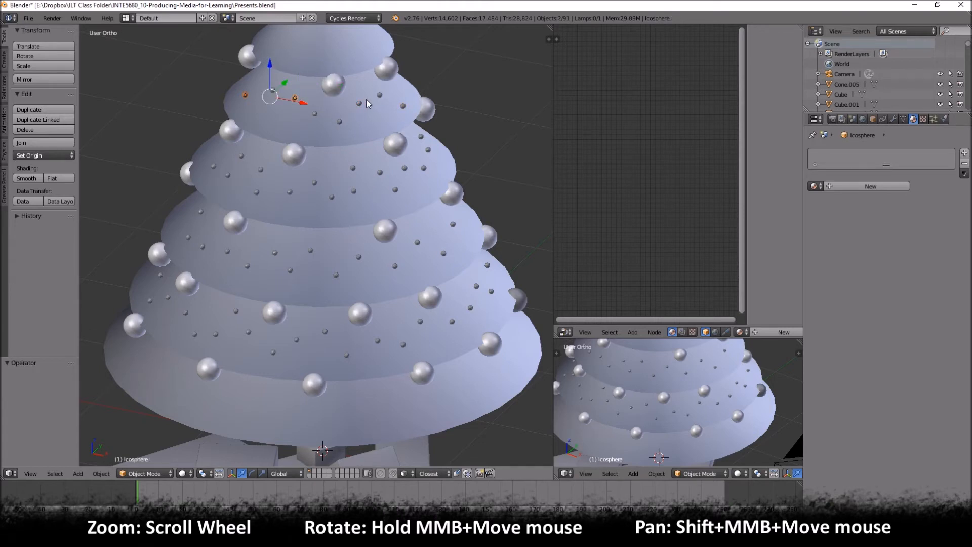
shift+right_click(339, 120)
shift+right_click(380, 95)
shift+right_click(420, 136)
shift+right_click(424, 167)
shift+right_click(396, 189)
shift+right_click(353, 168)
shift+right_click(332, 197)
shift+right_click(290, 191)
shift+right_click(261, 170)
shift+right_click(227, 175)
shift+right_click(201, 212)
shift+right_click(203, 246)
shift+right_click(248, 265)
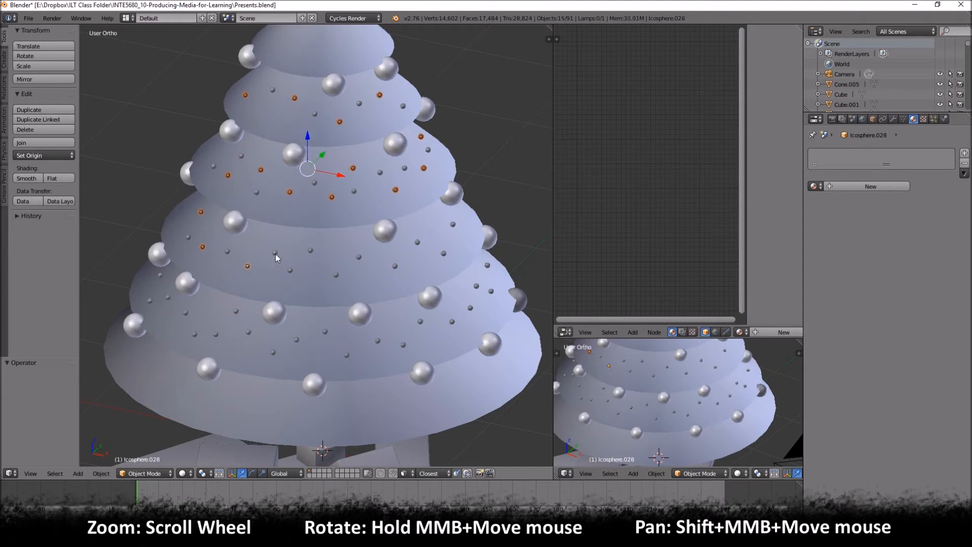
shift+right_click(310, 250)
shift+right_click(394, 265)
shift+right_click(452, 224)
shift+right_click(487, 265)
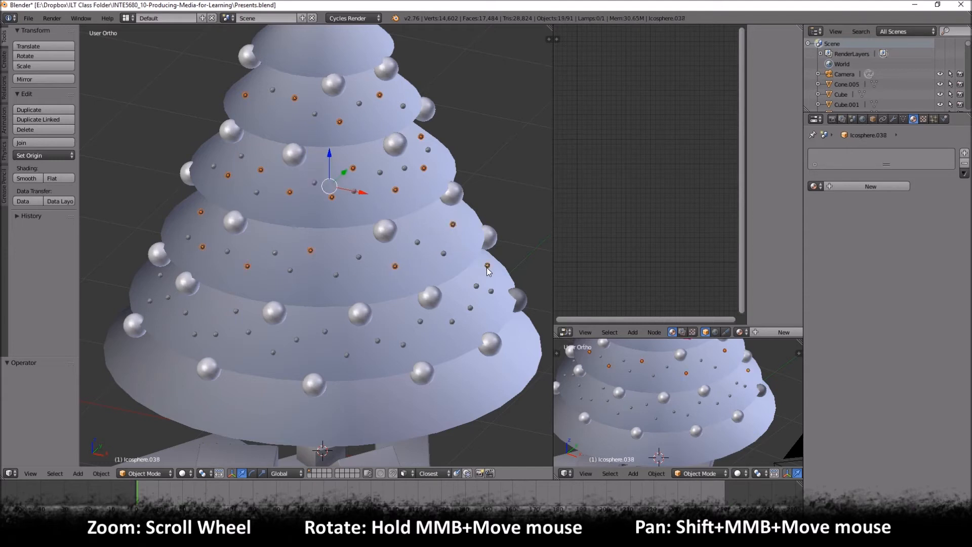
shift+right_click(470, 307)
shift+right_click(452, 322)
shift+right_click(448, 324)
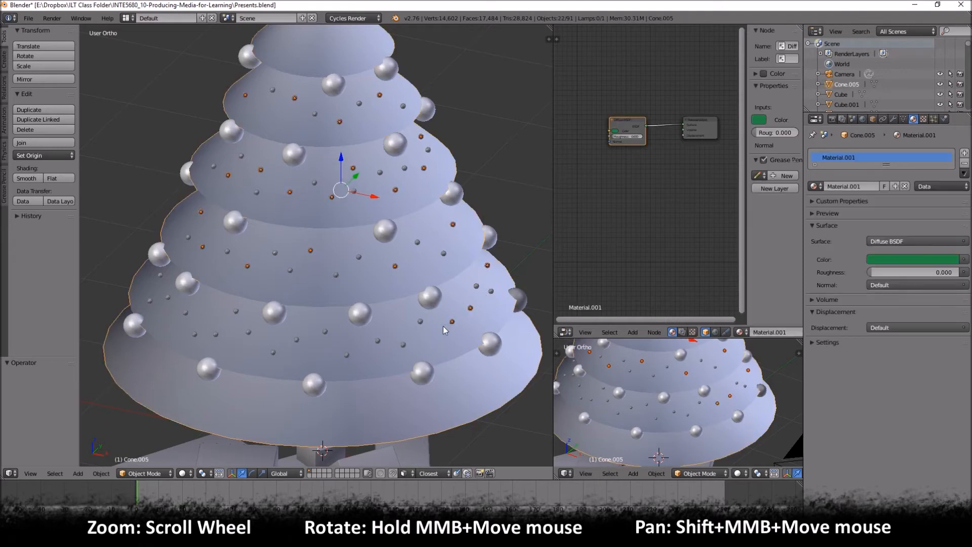
shift+right_click(446, 332)
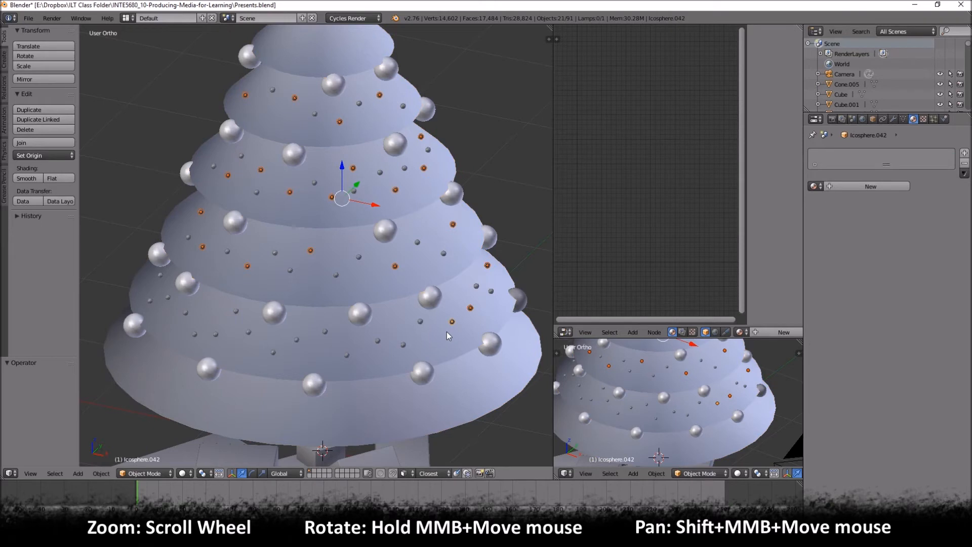
shift+right_click(378, 341)
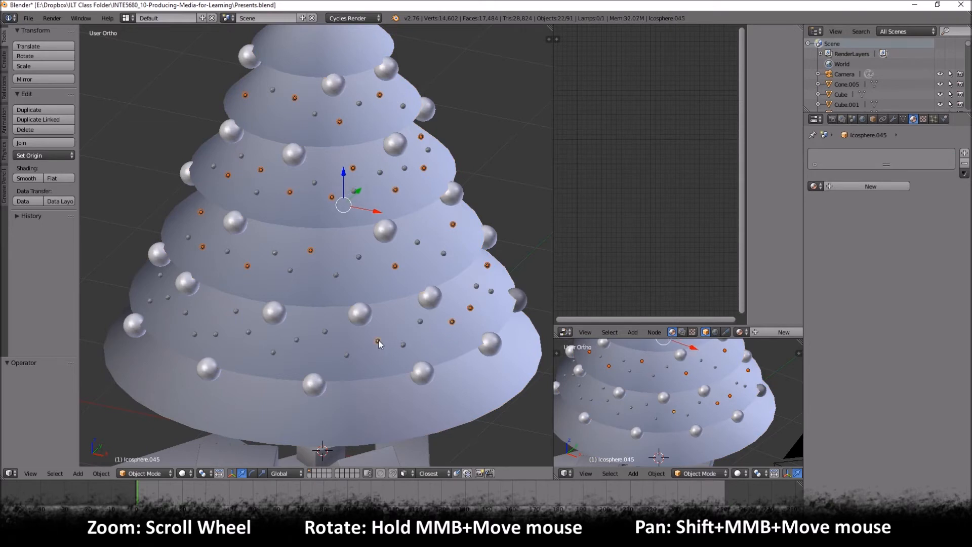
shift+right_click(326, 331)
shift+right_click(272, 353)
shift+right_click(236, 312)
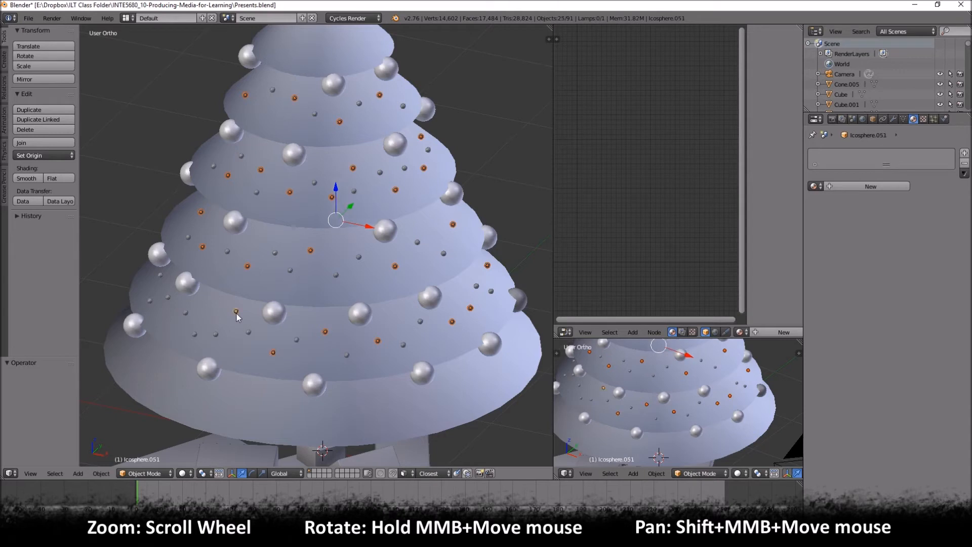
shift+right_click(194, 334)
shift+right_click(168, 296)
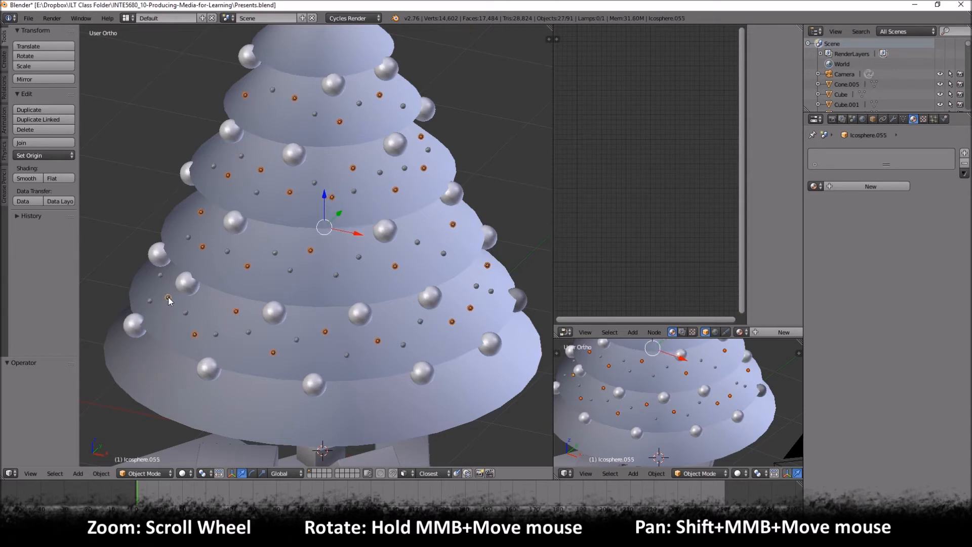
shift+right_click(161, 276)
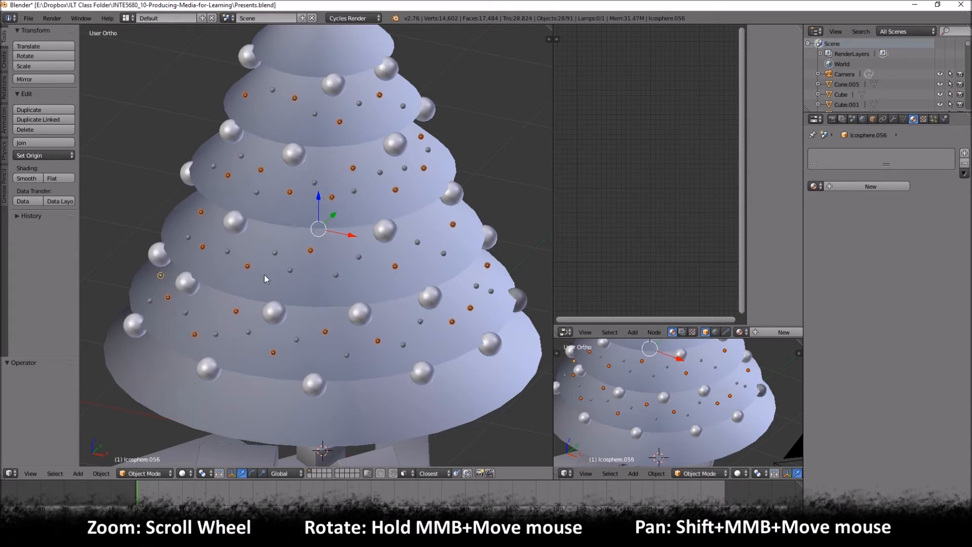
key(ctrl+j)
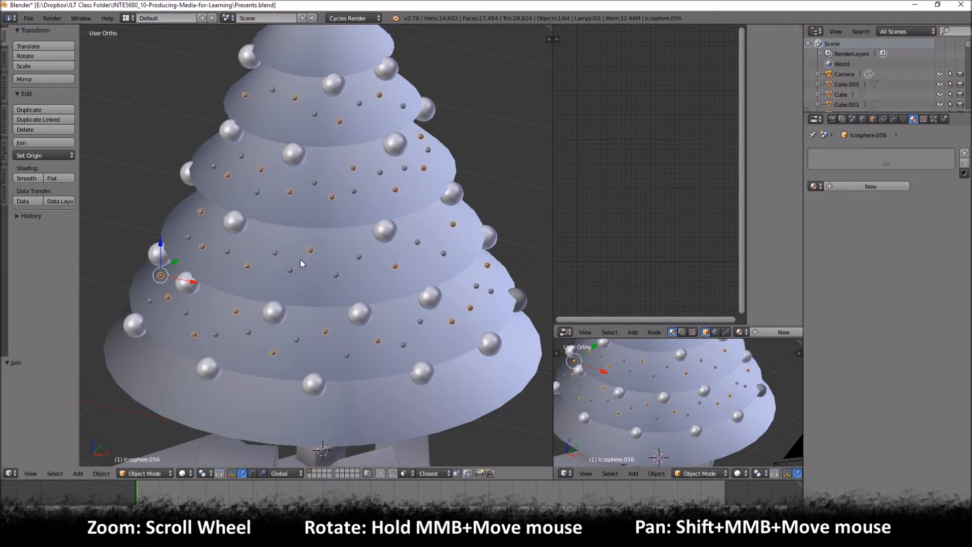
right_click(305, 253)
key(g)
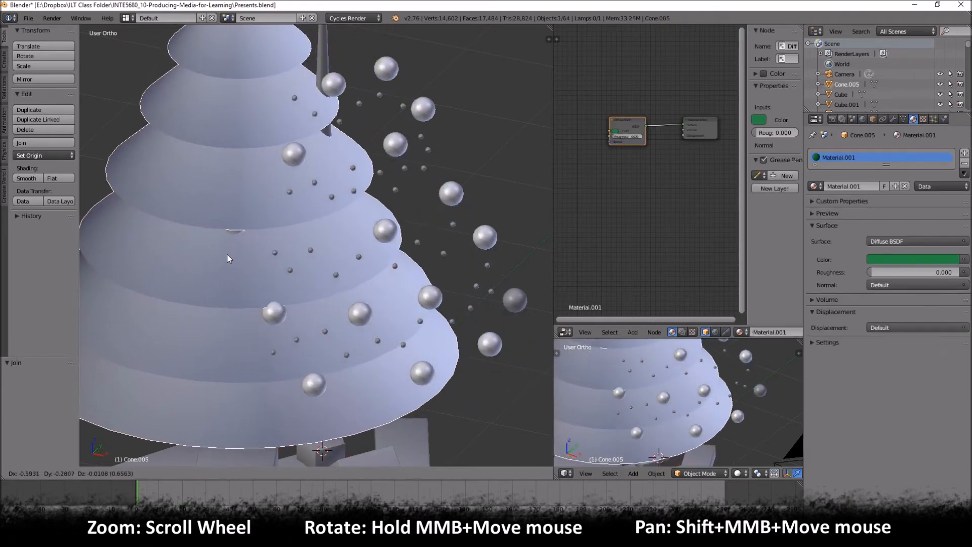
click(312, 251)
right_click(312, 251)
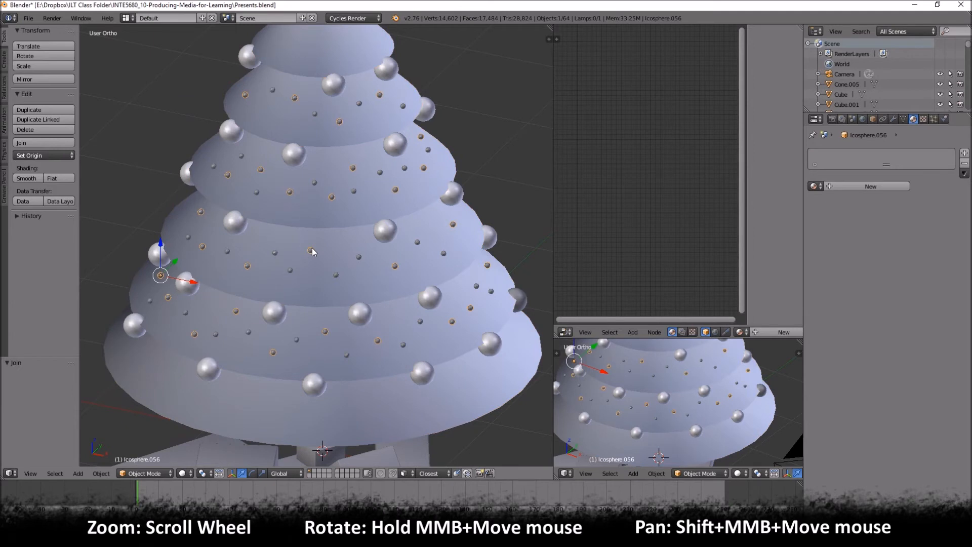
key(g)
click(334, 221)
- Hide the joined set of small lights, leaving the unjoined lights in view
right_click(274, 90)
shift+right_click(314, 112)
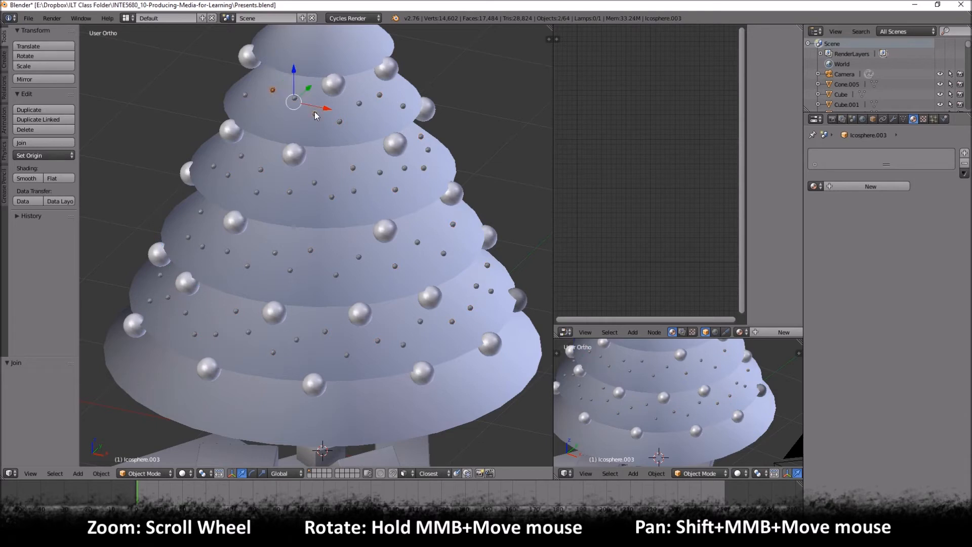
right_click(246, 96)
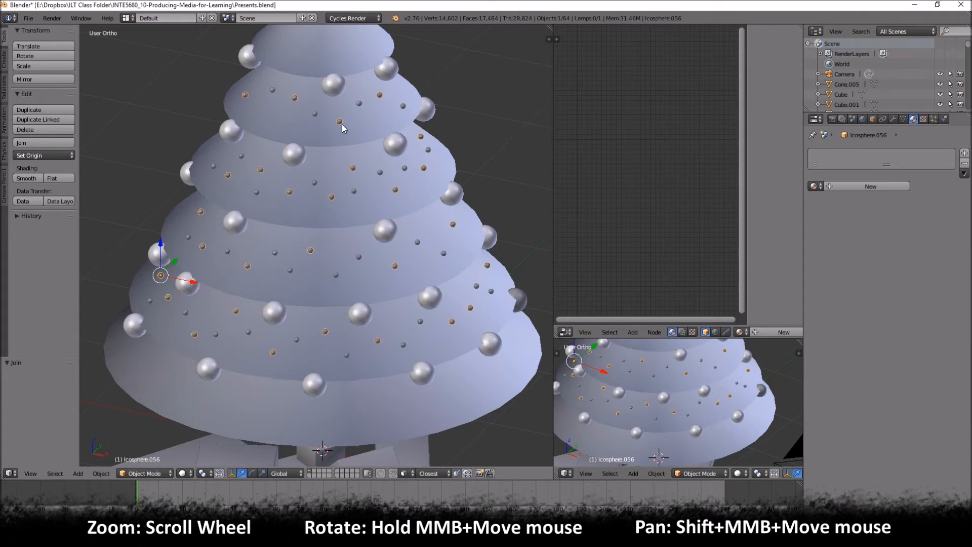
key(h)
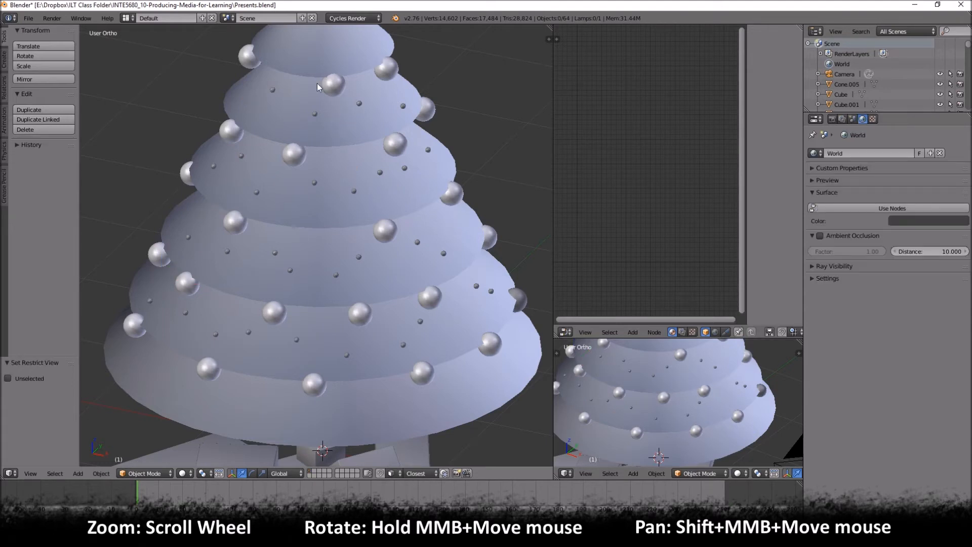
- Select all the remaining small lights across the four lit tiers and join them into a second object
right_click(272, 90)
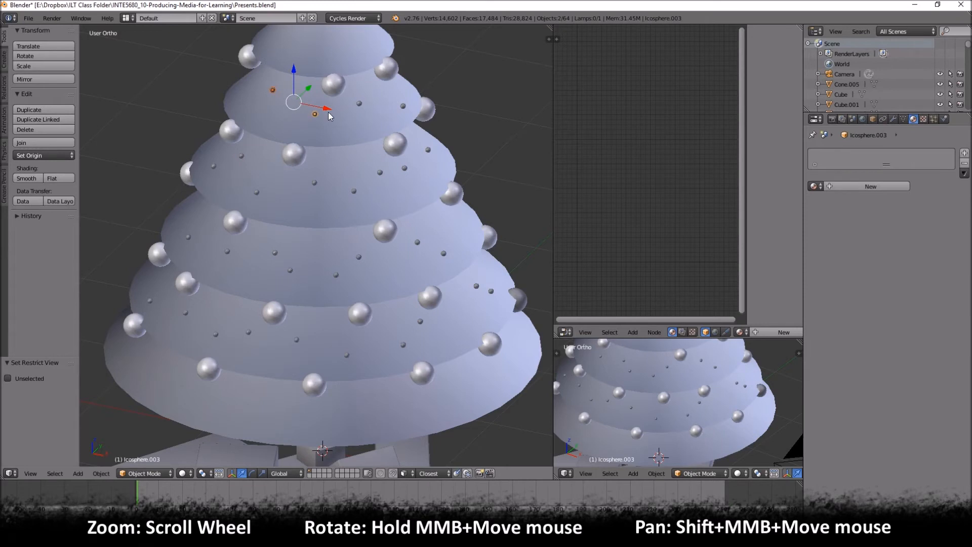
shift+right_click(360, 104)
shift+right_click(403, 106)
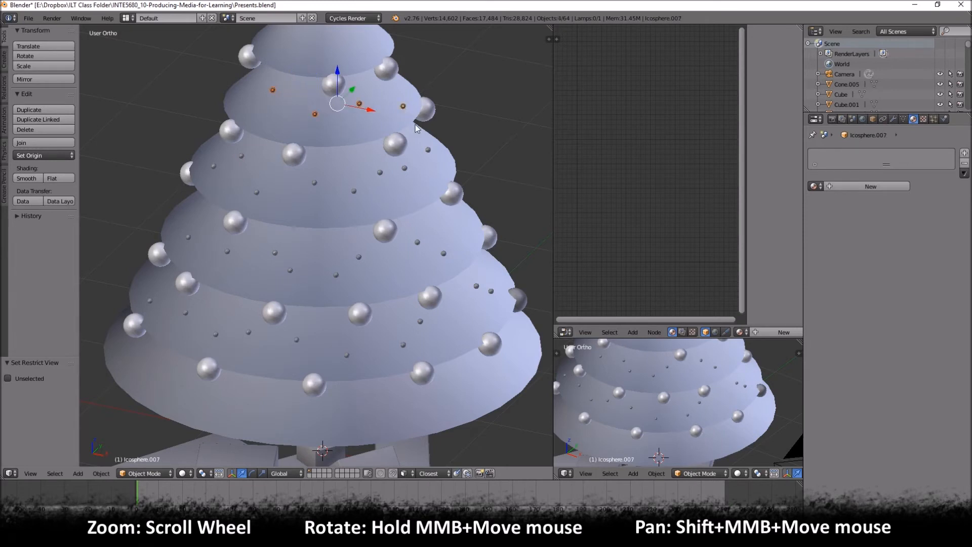
shift+right_click(428, 150)
shift+right_click(405, 168)
shift+right_click(379, 172)
shift+right_click(354, 190)
shift+right_click(314, 183)
shift+right_click(255, 191)
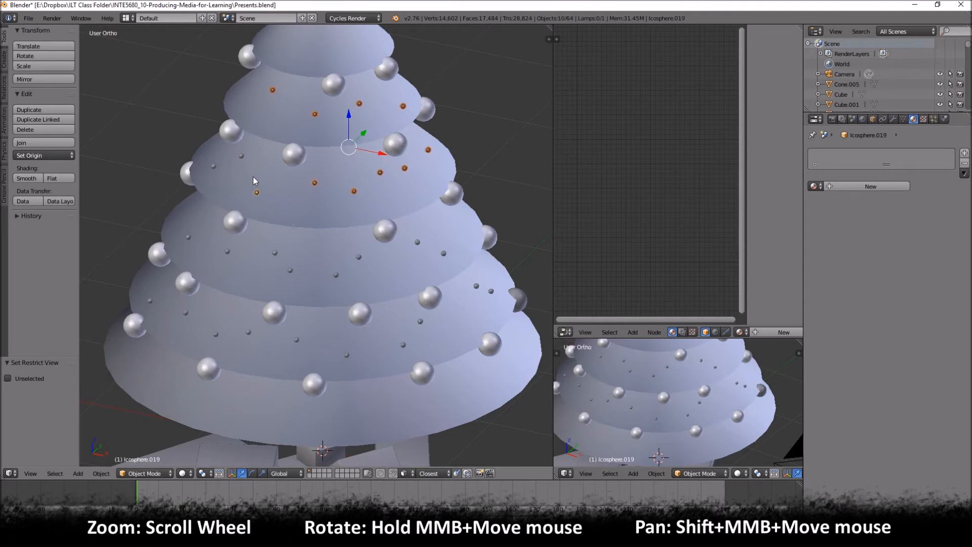
shift+right_click(241, 156)
shift+right_click(213, 166)
shift+right_click(188, 236)
shift+right_click(228, 252)
shift+right_click(275, 253)
shift+right_click(290, 269)
shift+right_click(336, 274)
shift+right_click(358, 256)
shift+right_click(417, 242)
shift+right_click(444, 253)
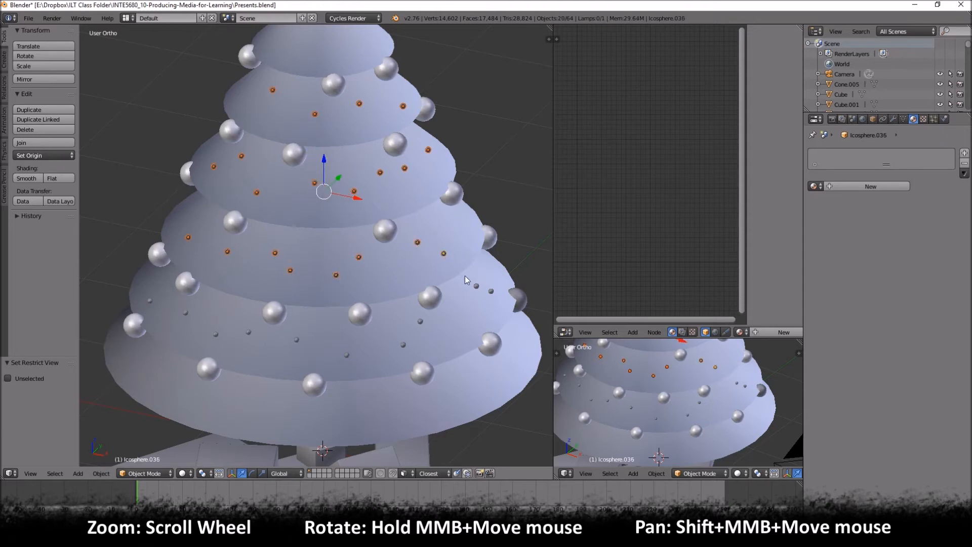
shift+right_click(474, 288)
shift+right_click(476, 285)
shift+right_click(491, 292)
shift+right_click(420, 321)
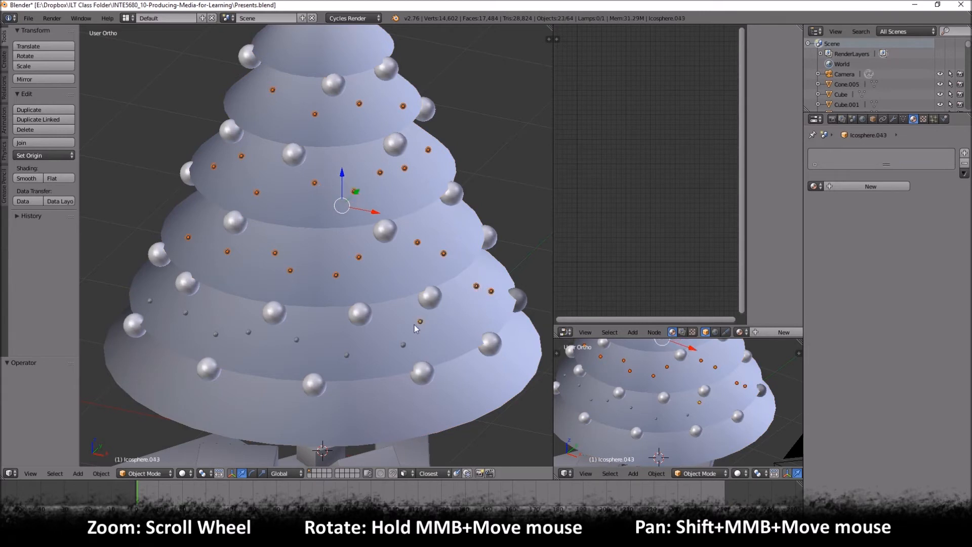
shift+right_click(404, 346)
shift+right_click(347, 355)
shift+right_click(296, 339)
shift+right_click(248, 332)
shift+right_click(215, 335)
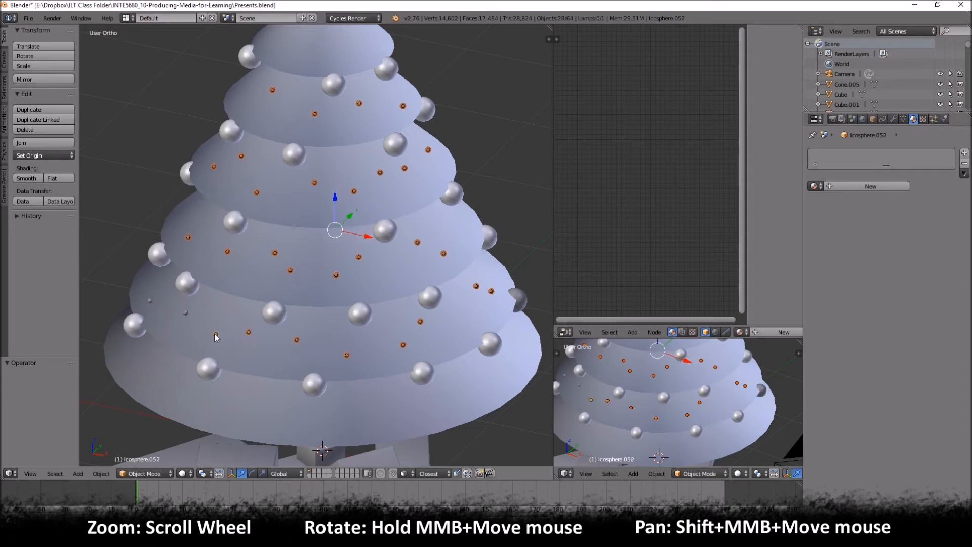
shift+right_click(185, 312)
shift+right_click(149, 301)
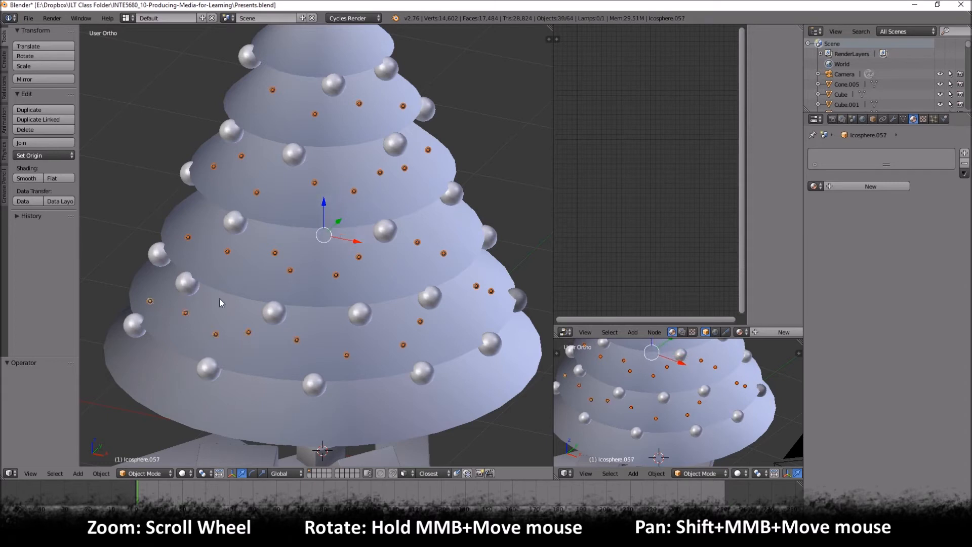
key(ctrl+j)
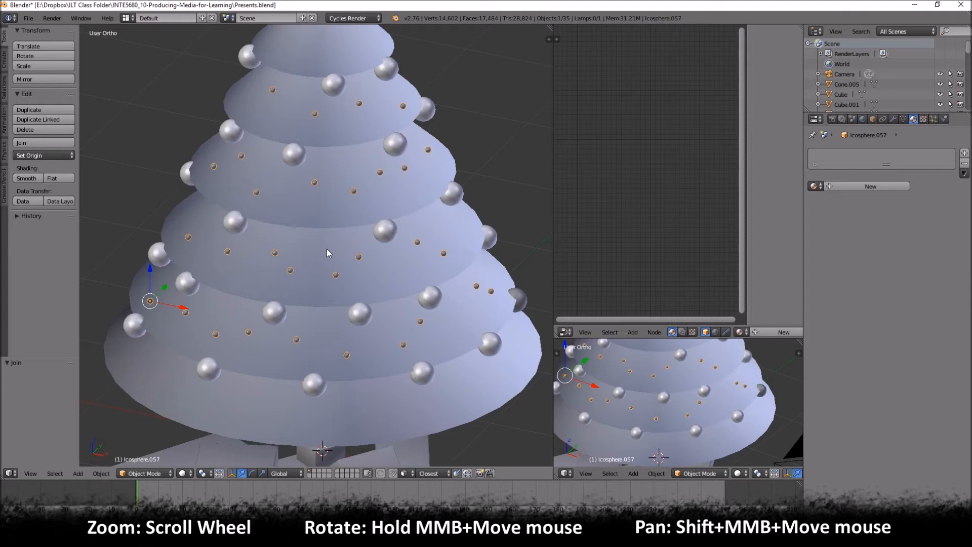
- Reveal both joined sets of small lights on the tree and leave nothing selected
key(h)
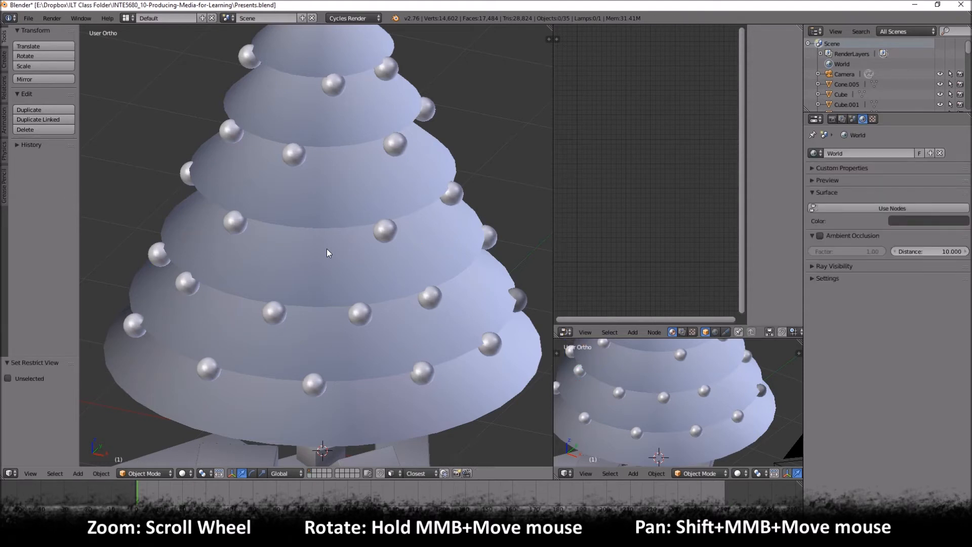
key(alt+h)
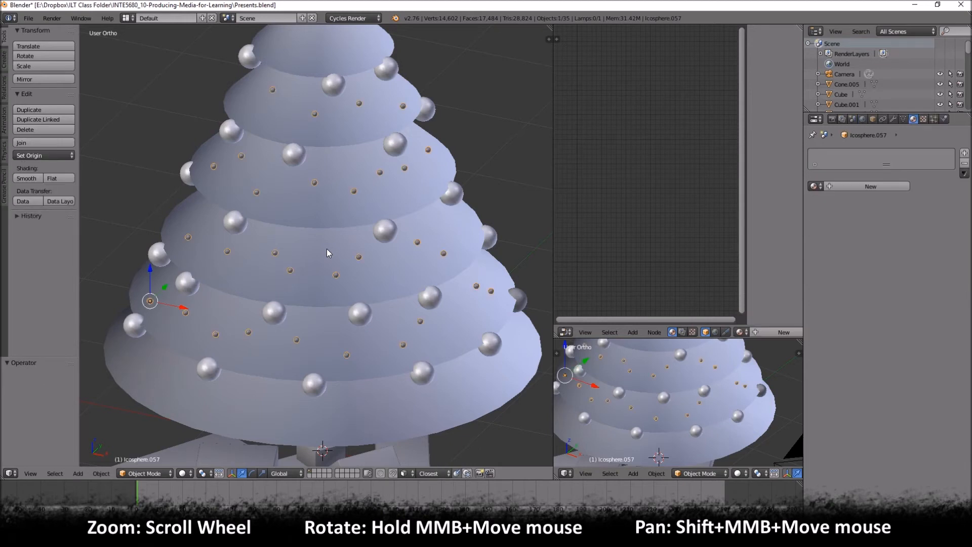
key(alt+h)
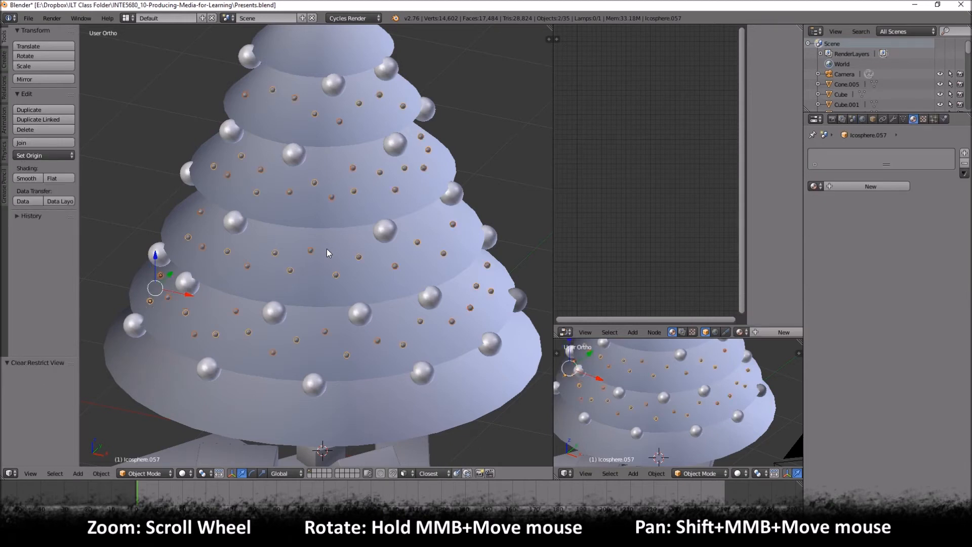
key(a)
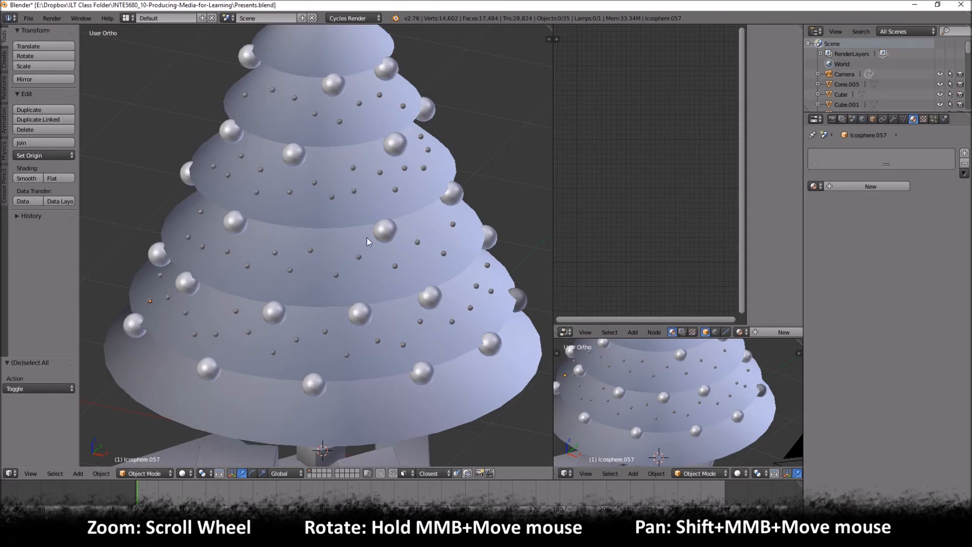
- Select the first joined set of small lights and switch the main 3D view to rendered shading
right_click(294, 98)
click(182, 473)
click(210, 409)
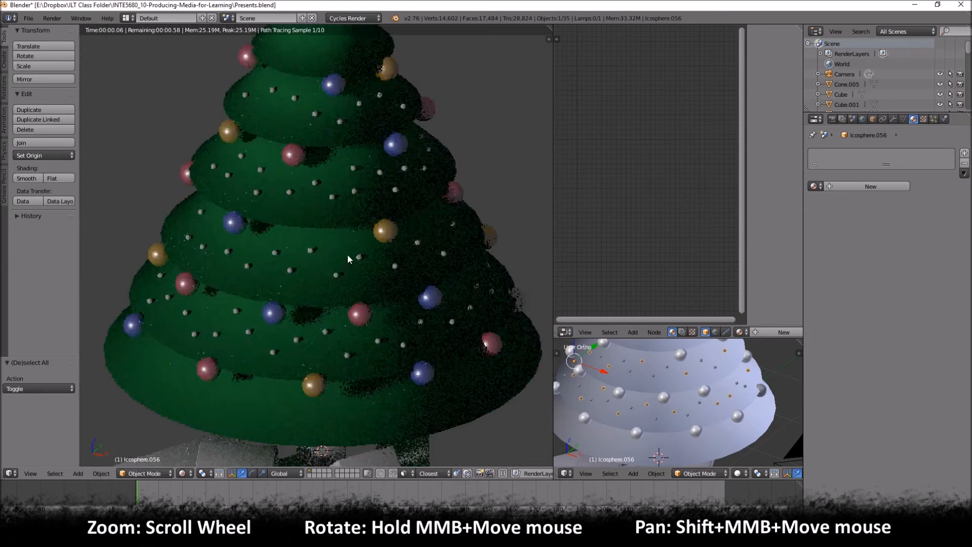
scroll(347, 255, down, 2)
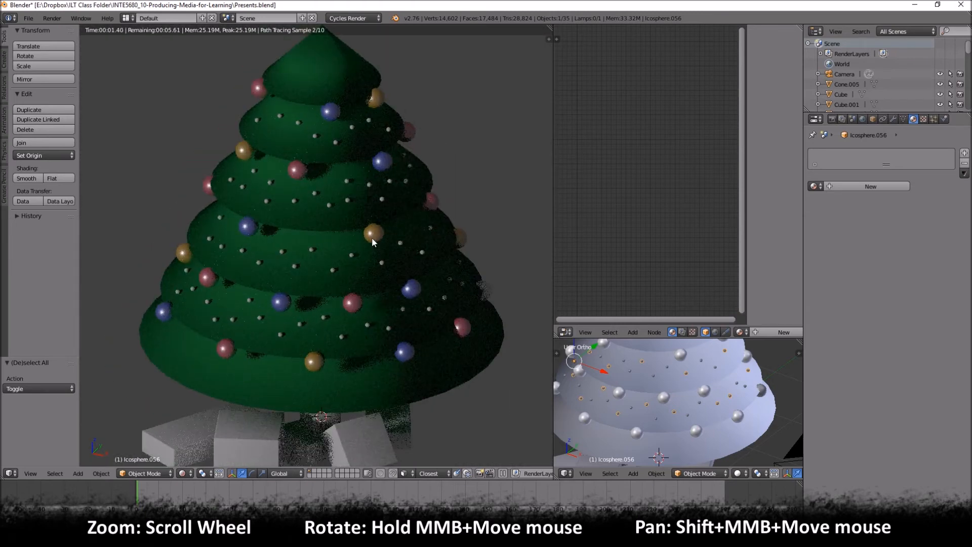
middle_drag(375, 235, 363, 241)
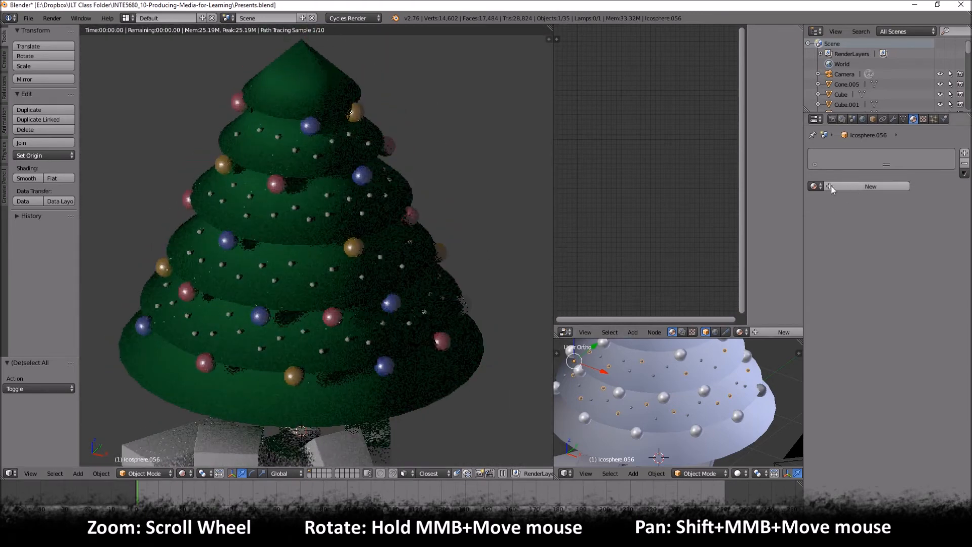
- Create a new material for the selected set of lights and delete its Diffuse BSDF node
click(855, 186)
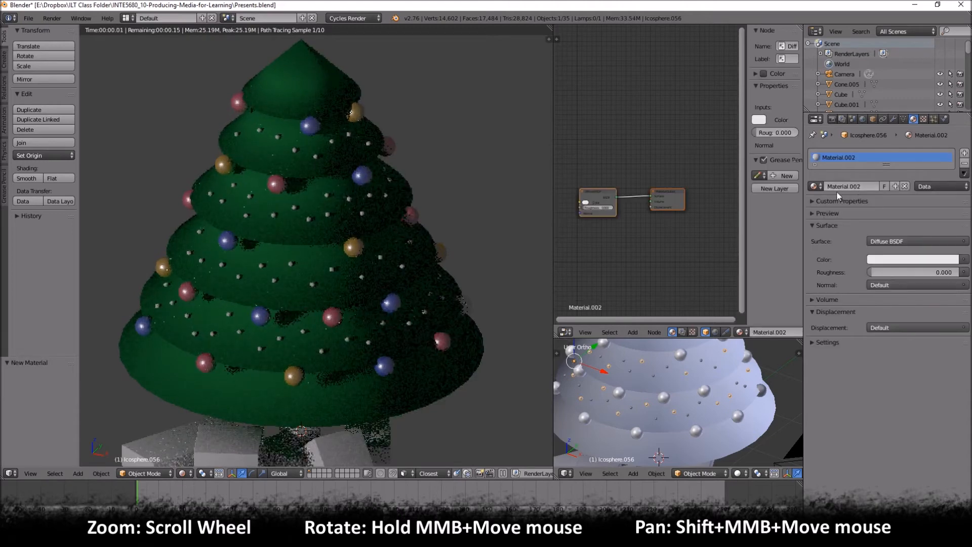
click(595, 189)
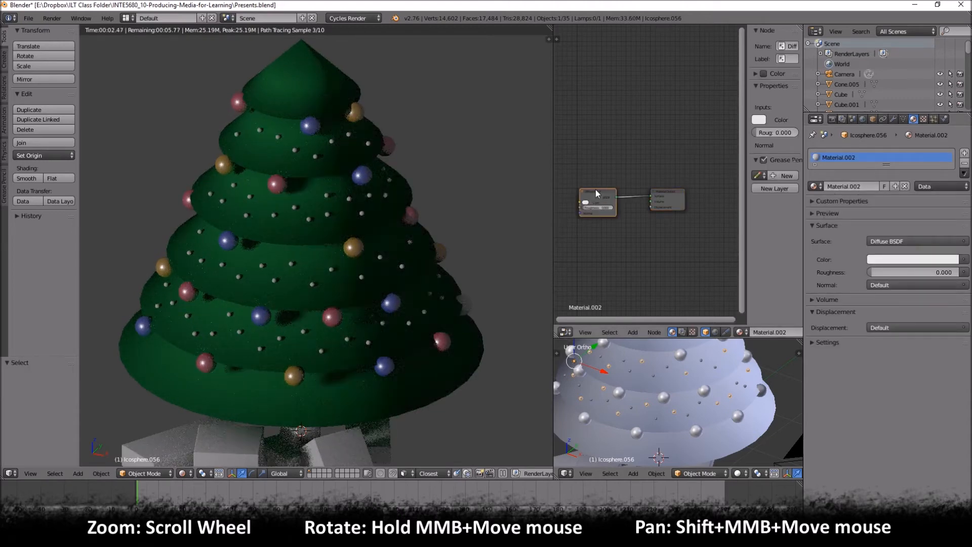
key(x)
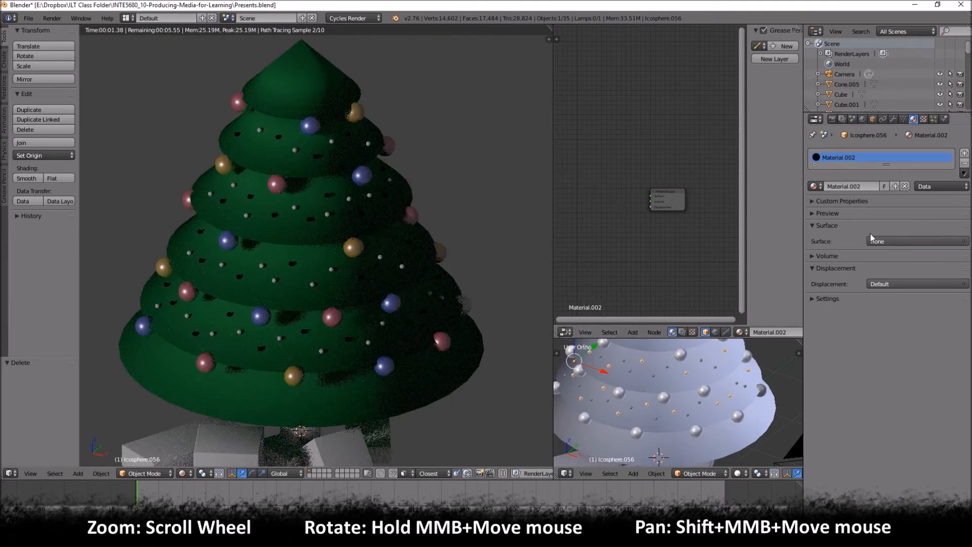
- Add an Emission shader node to the lights' material and connect it to the Material Output's Surface input
key(shift+a)
mouse_move(623, 214)
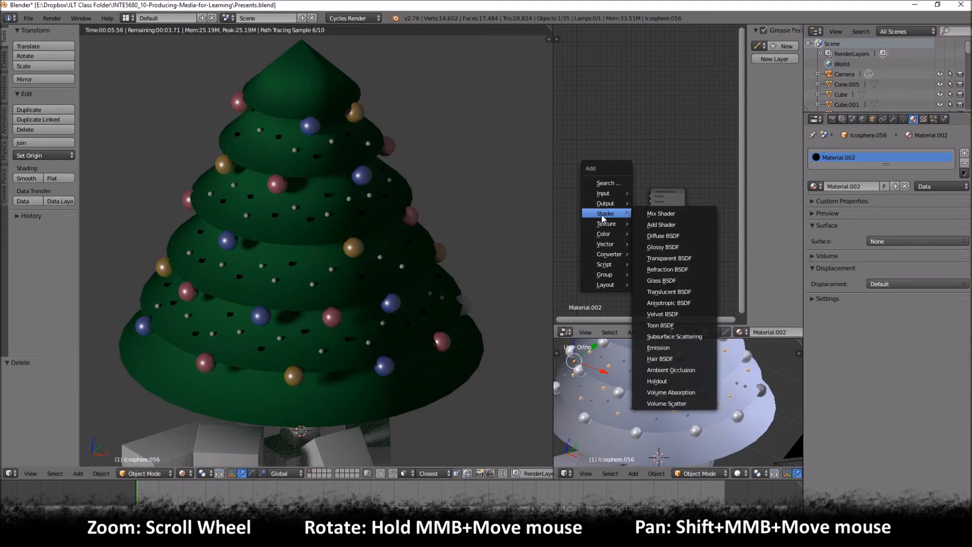
click(661, 345)
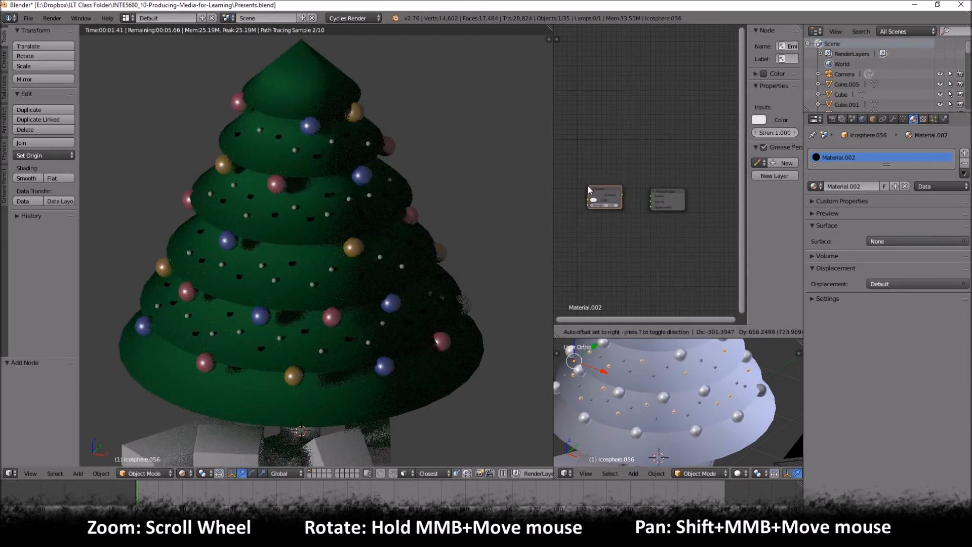
click(588, 186)
scroll(606, 199, up, 2)
drag(611, 207, 651, 208)
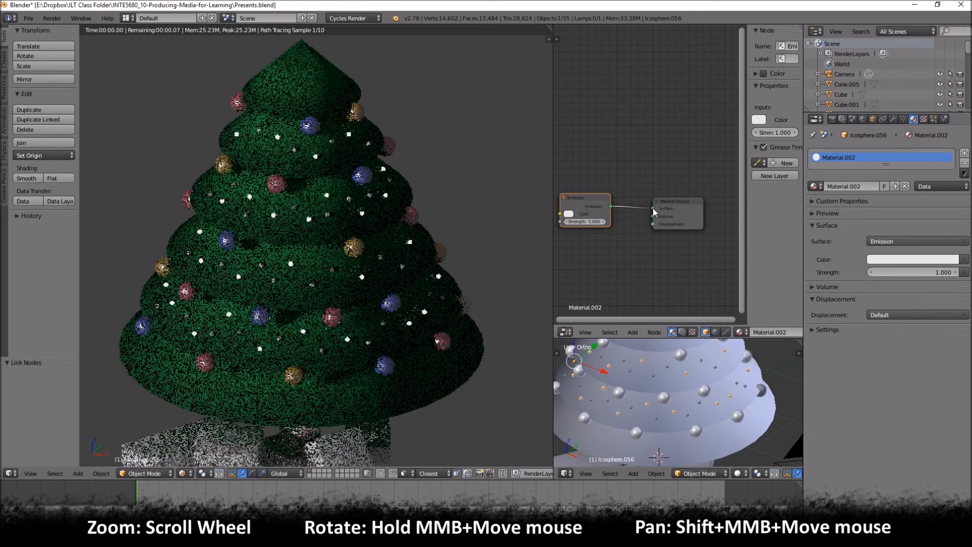
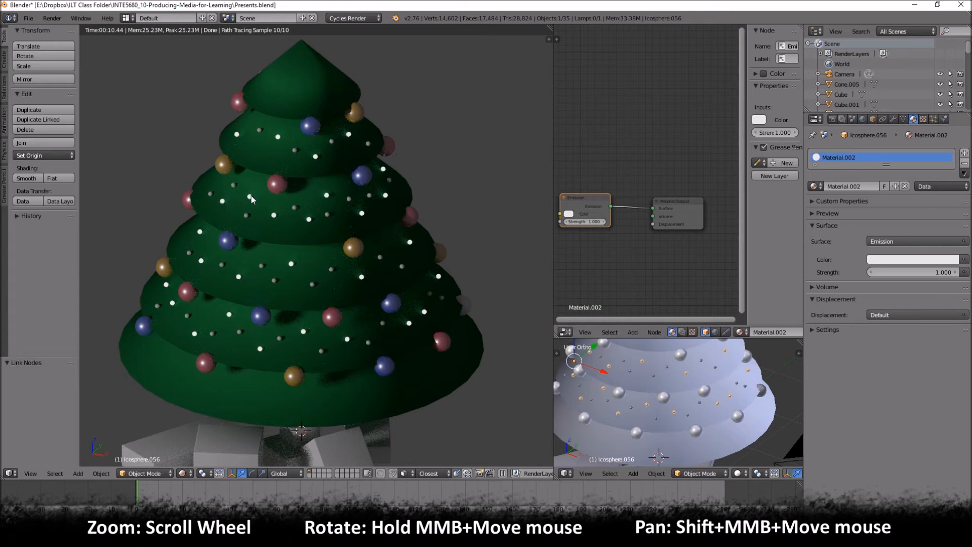
- Set the Emission color of the first set of lights to a warm off-white
click(568, 215)
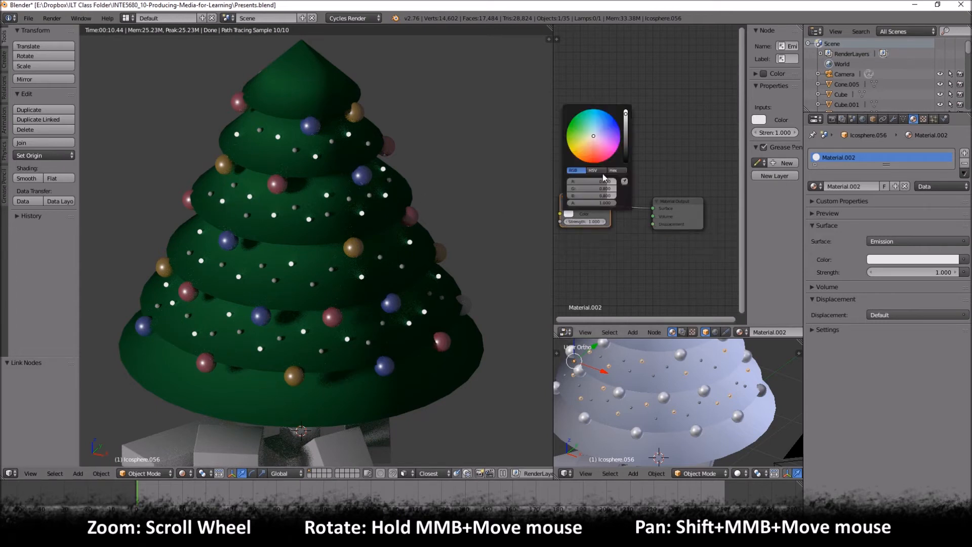
click(590, 138)
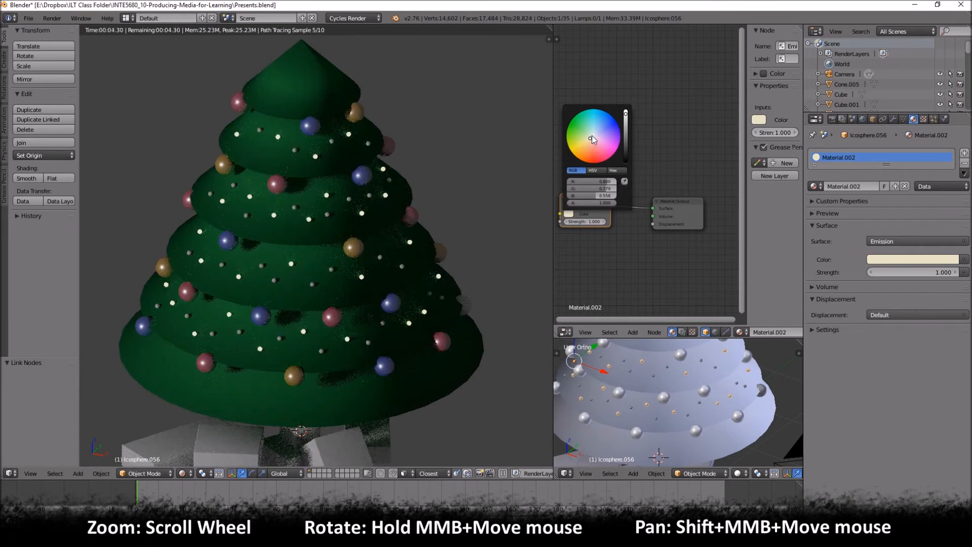
click(592, 138)
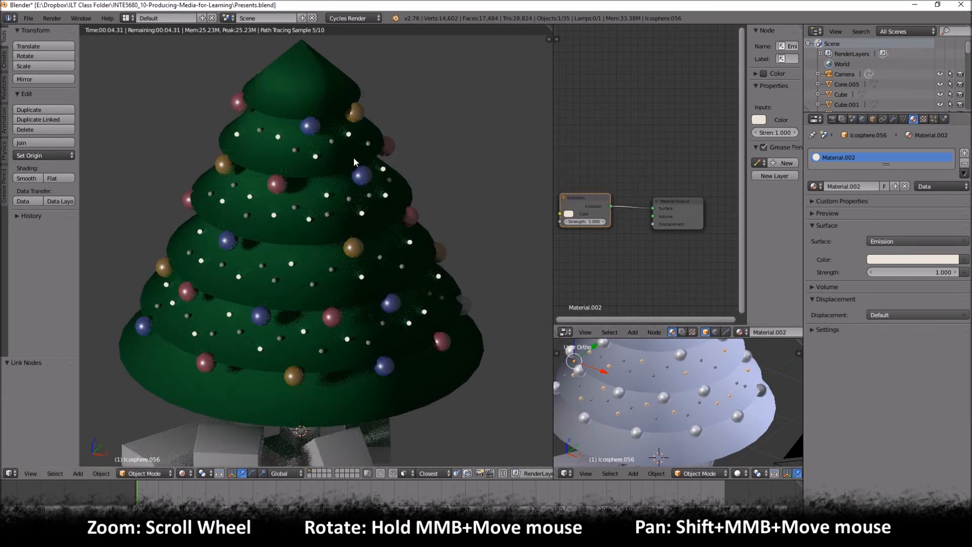
right_click(625, 361)
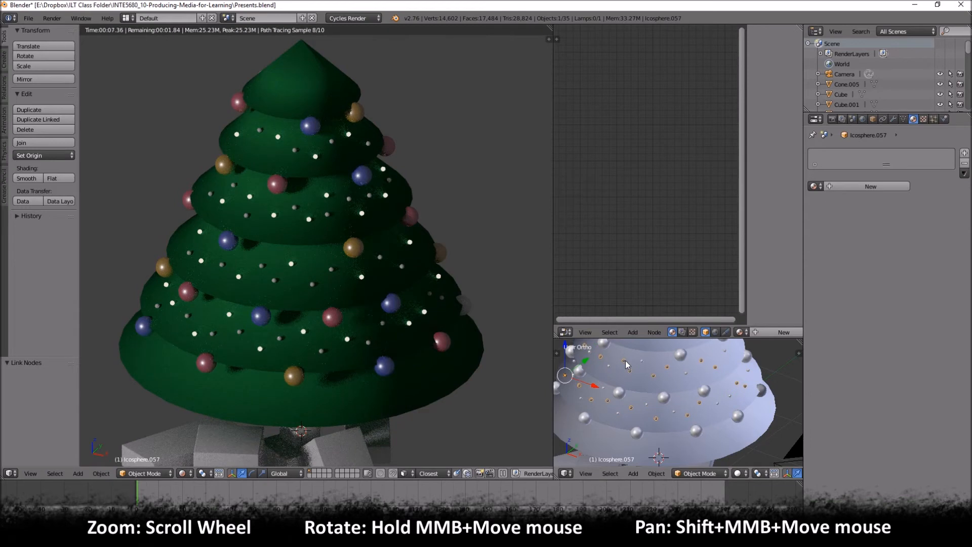
click(814, 186)
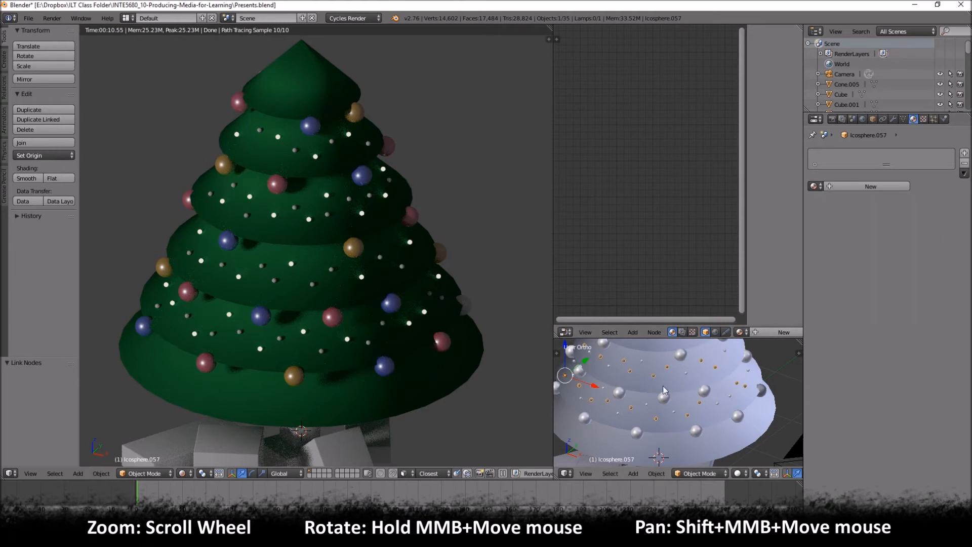
right_click(641, 362)
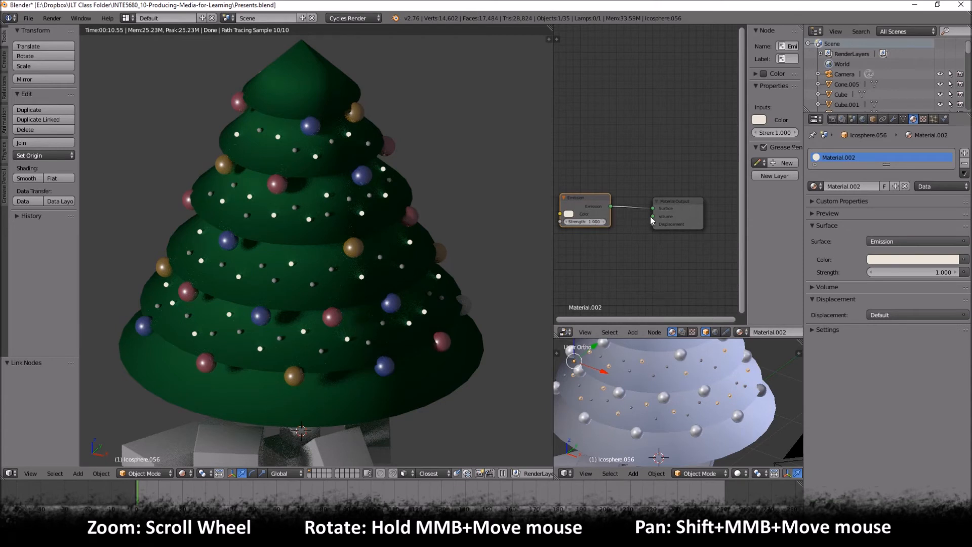
- Rename the first light set's material to LightsWhite
click(860, 187)
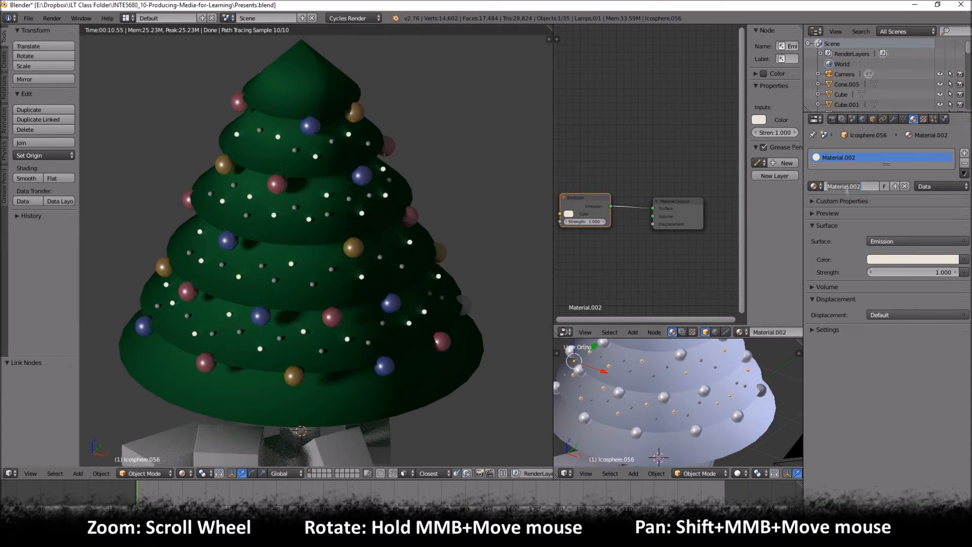
text(L)
text(ight)
text(st)
text(ite)
key(Return)
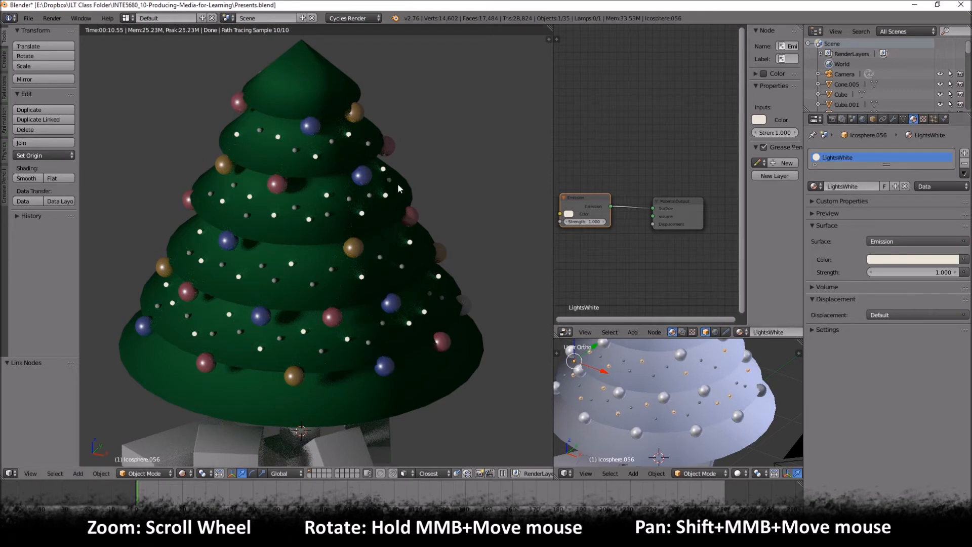
- Assign the LightsWhite material to the second joined set of lights and make it a single-user copy
right_click(625, 358)
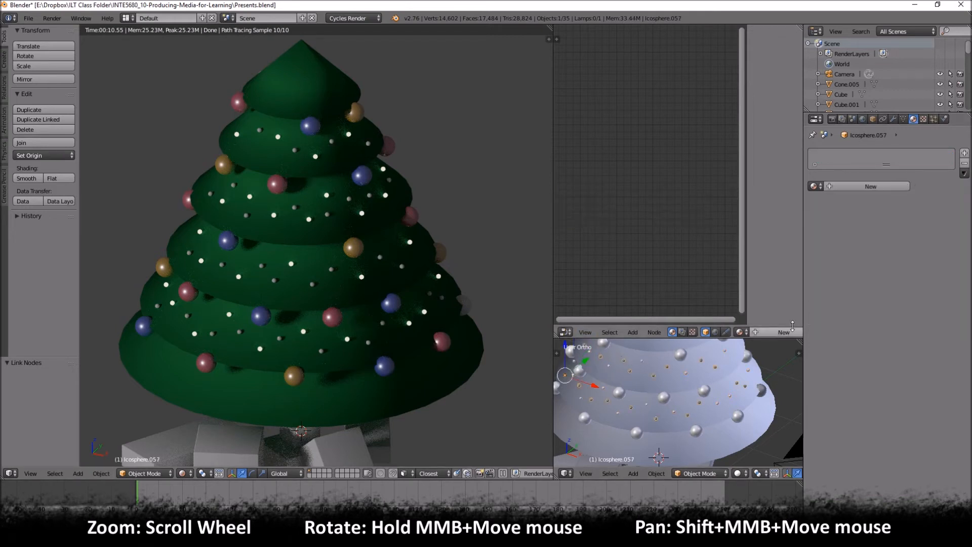
click(814, 186)
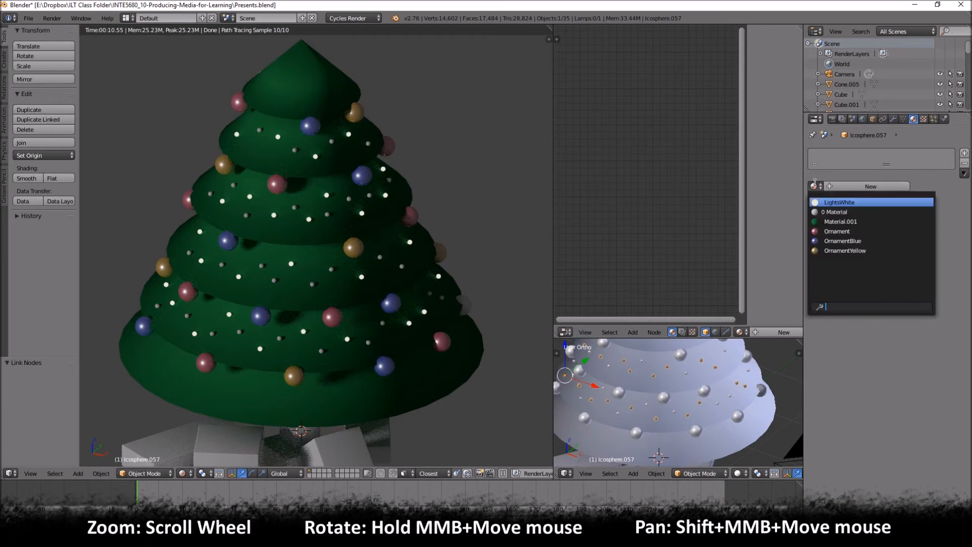
click(852, 202)
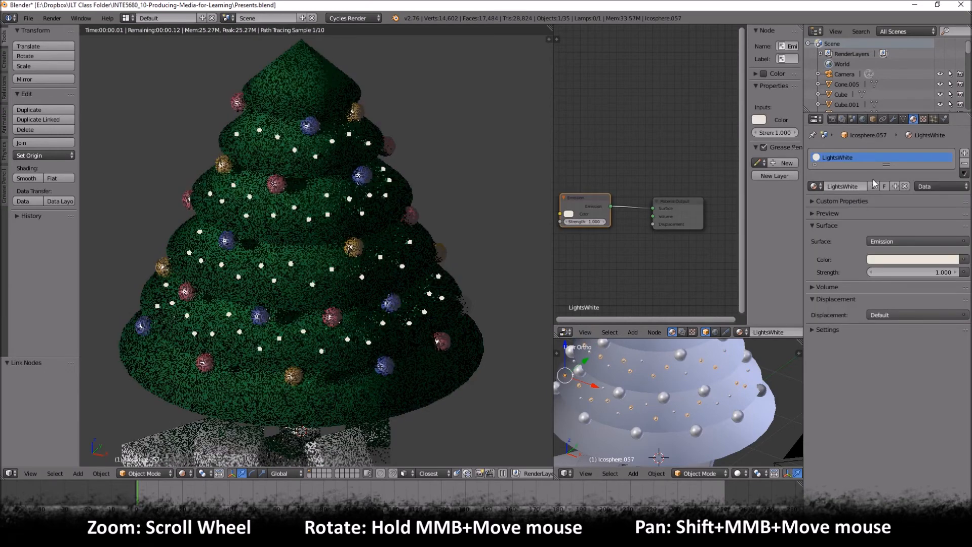
click(874, 186)
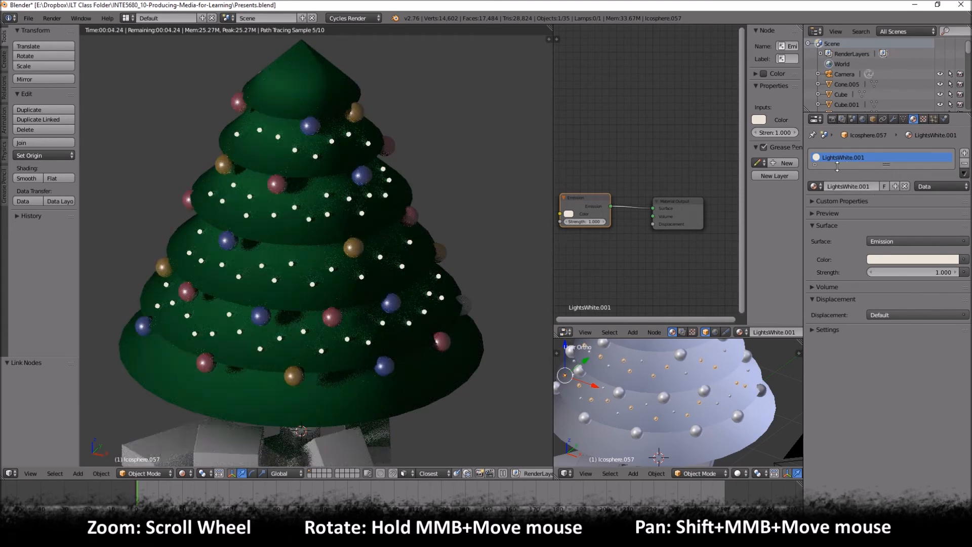
- Set the Emission color of the second light set's material copy to a bright blue
click(569, 214)
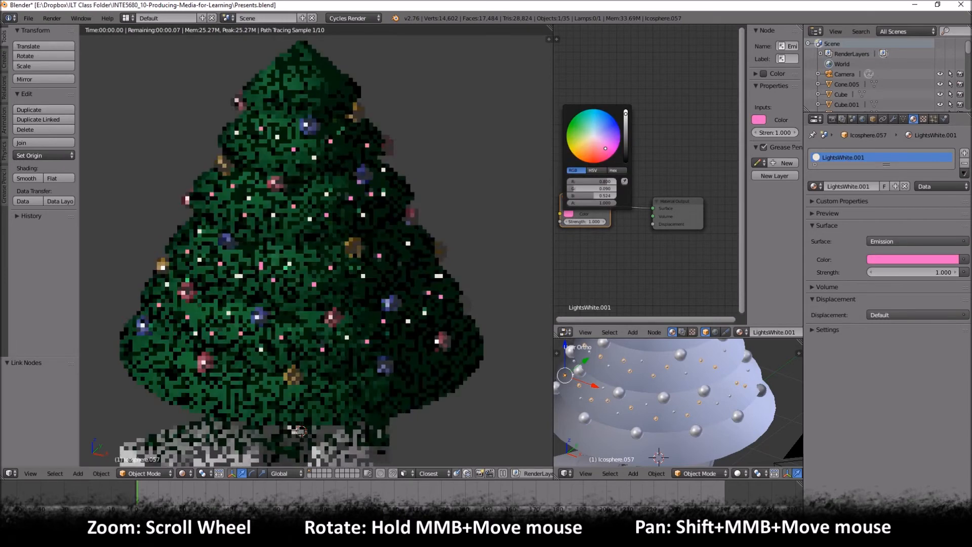
click(606, 149)
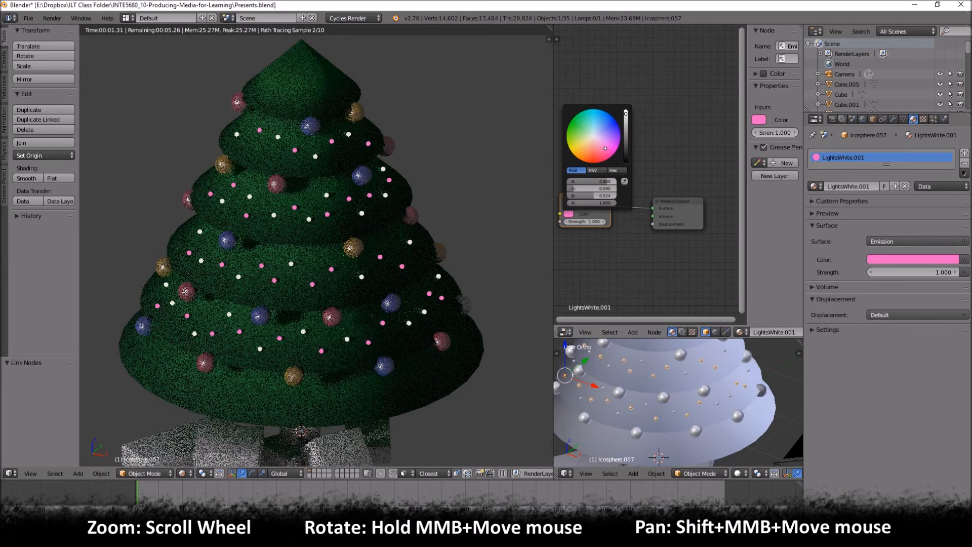
mouse_move(605, 148)
mouse_down()
mouse_move(598, 114)
mouse_move(577, 137)
mouse_move(603, 150)
mouse_up()
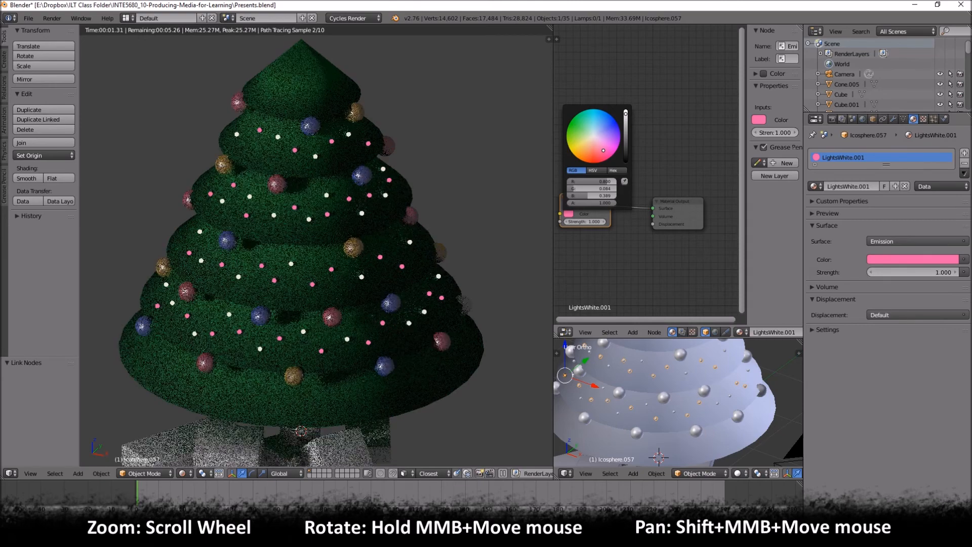
mouse_move(603, 151)
mouse_down()
mouse_move(580, 158)
mouse_move(589, 147)
mouse_up()
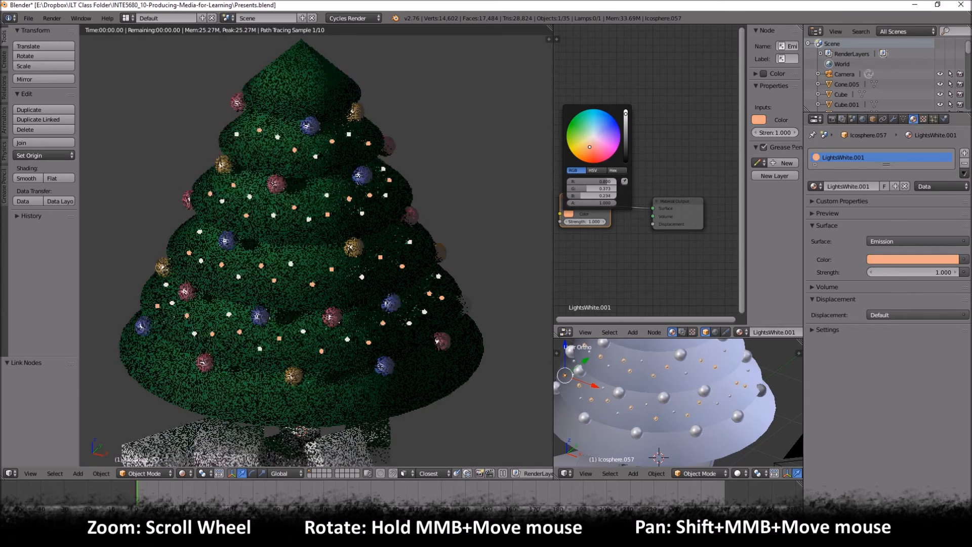
drag(589, 147, 580, 152)
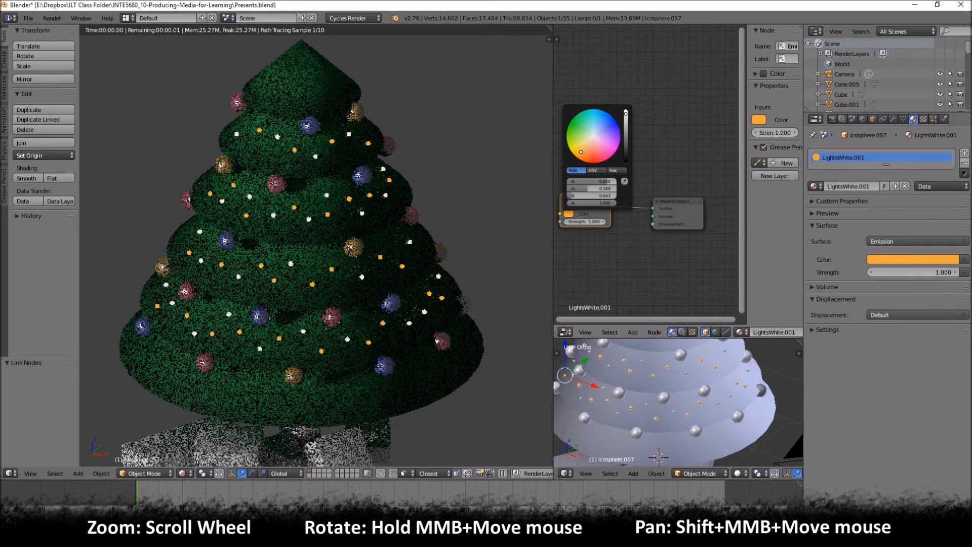
drag(581, 152, 595, 113)
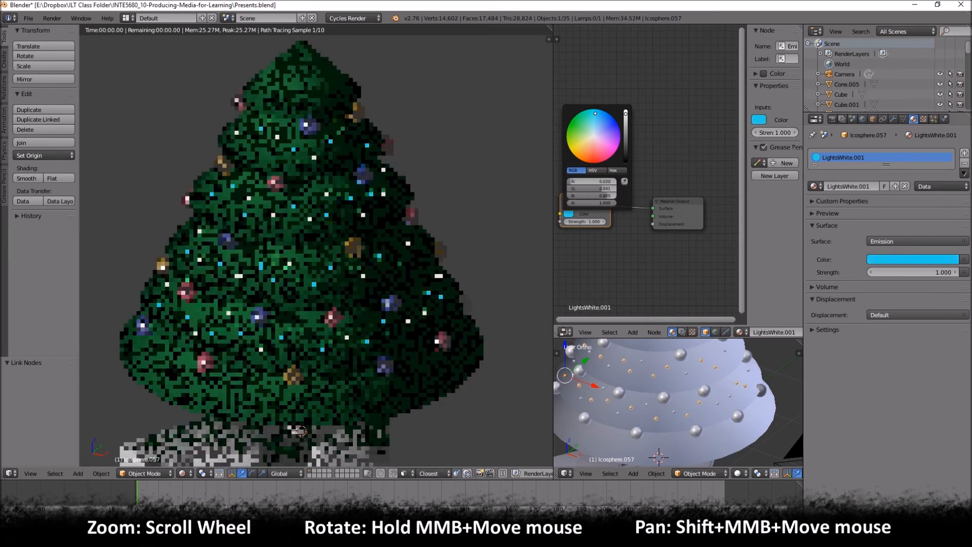
drag(595, 113, 606, 116)
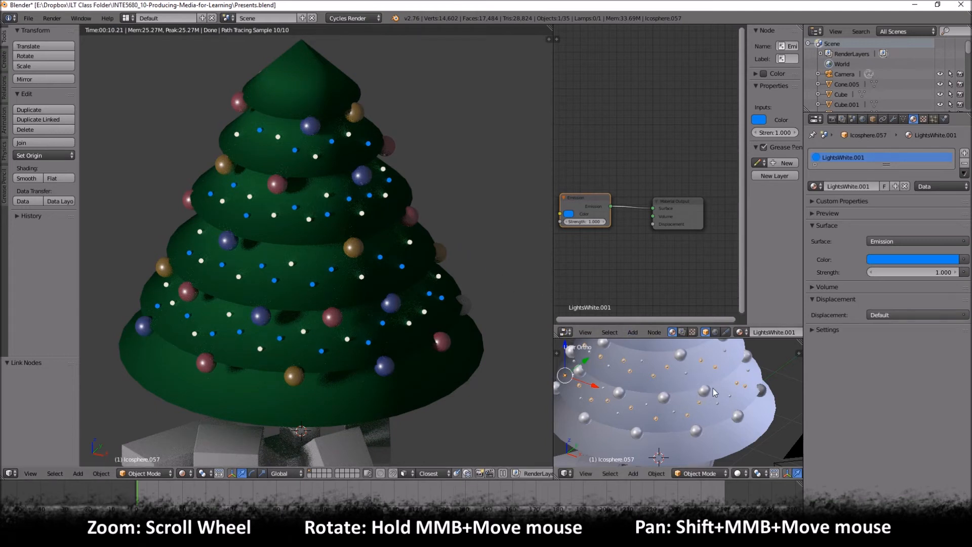
- Rename the second light set's material to LightsBlue
click(848, 186)
drag(858, 186, 810, 226)
key(BackSpace)
key(BackSpace)
key(BackSpace)
key(BackSpace)
key(BackSpace)
key(BackSpace)
key(BackSpace)
key(BackSpace)
key(BackSpace)
text(Bk)
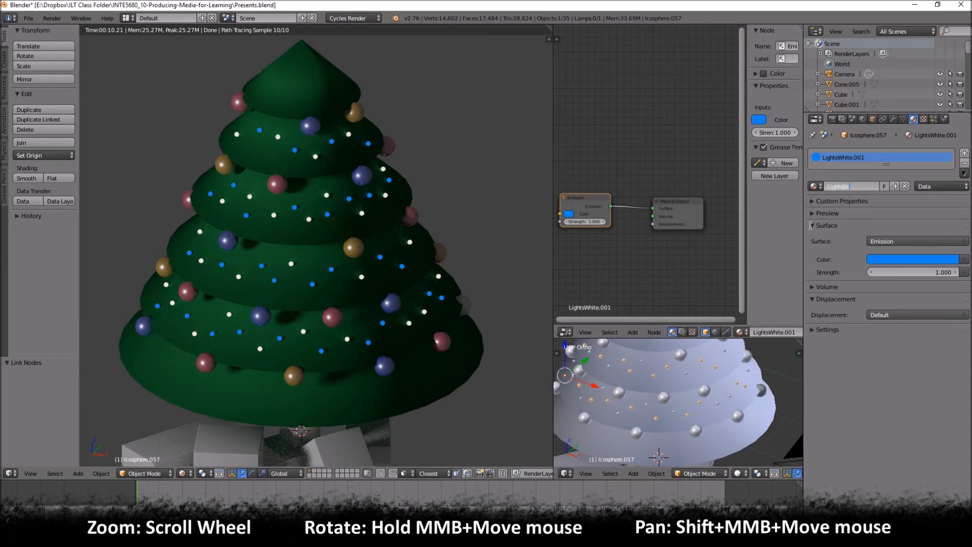
text(lue)
key(Return)
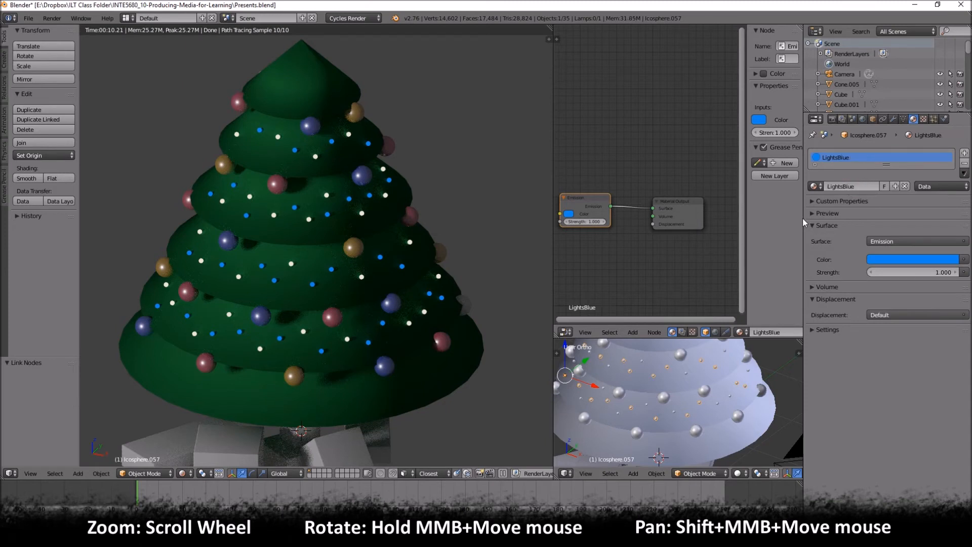
- Switch the small 3D view to wireframe and create a new material for the tree's trunk cylinder
scroll(320, 354, down, 1)
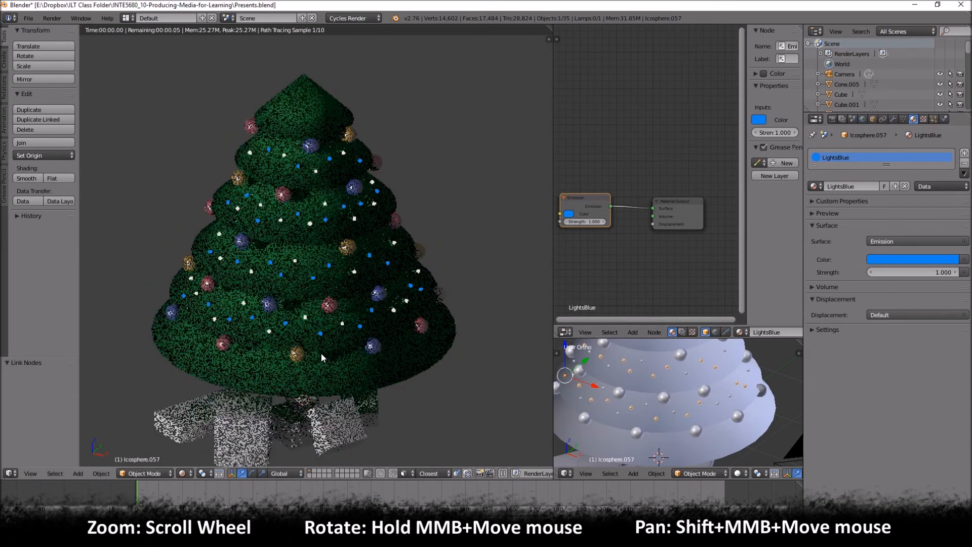
key(z)
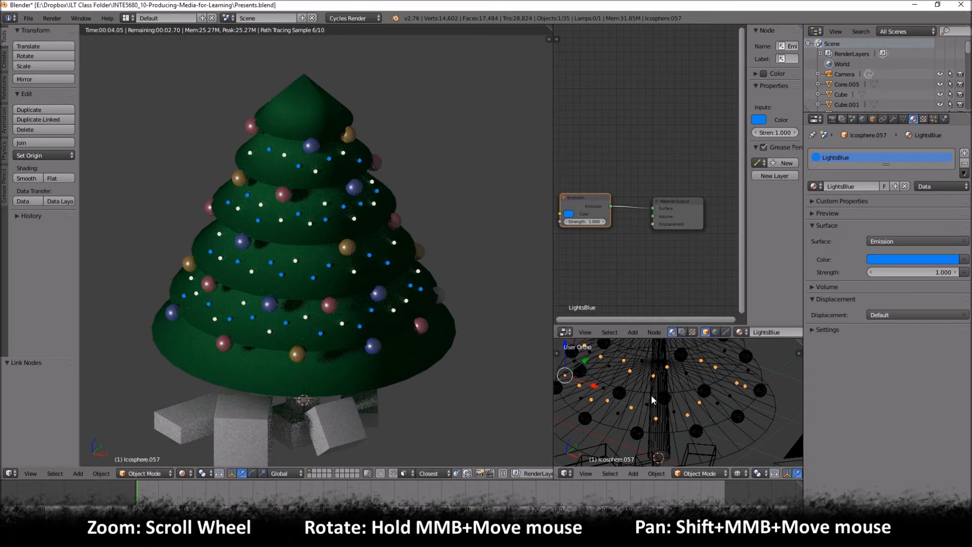
right_click(663, 418)
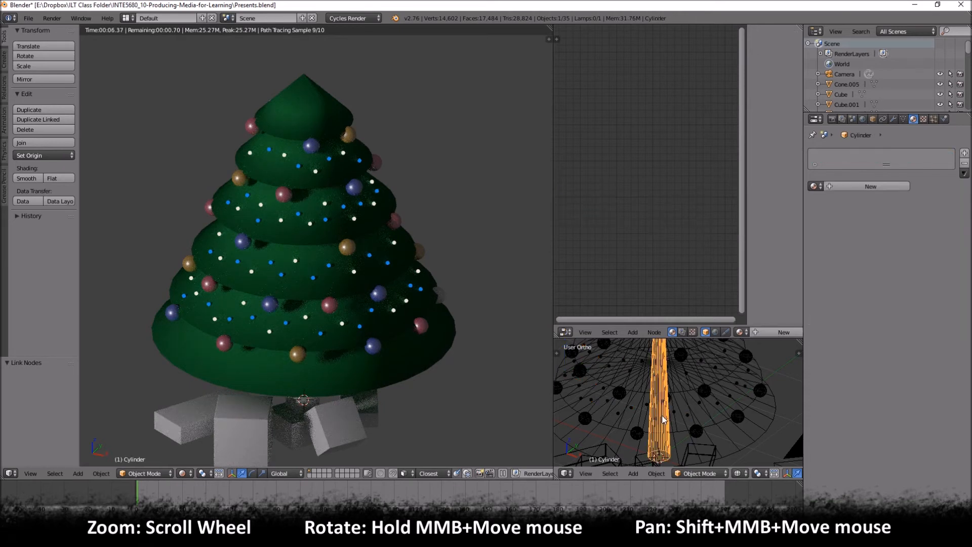
click(861, 186)
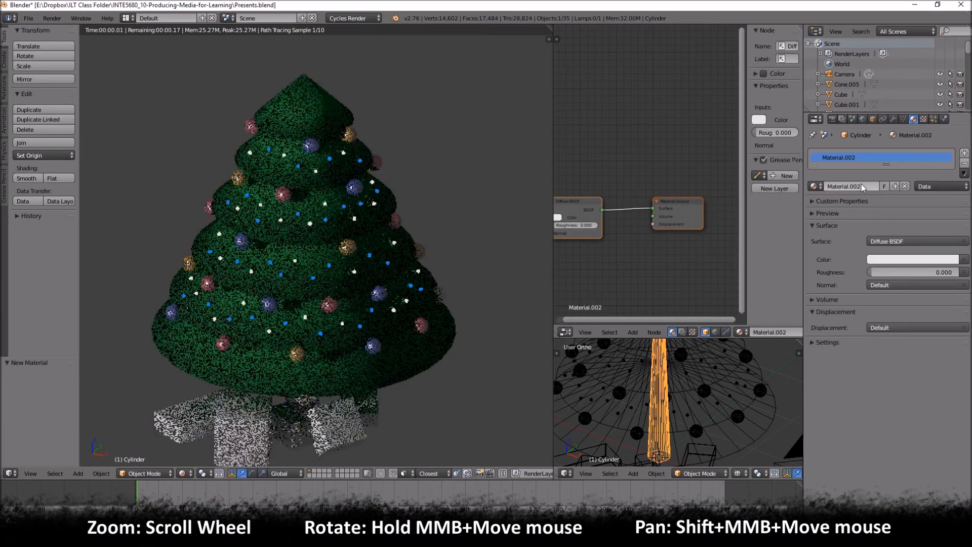
- Set the trunk material's Diffuse BSDF color to a dark brown
click(562, 218)
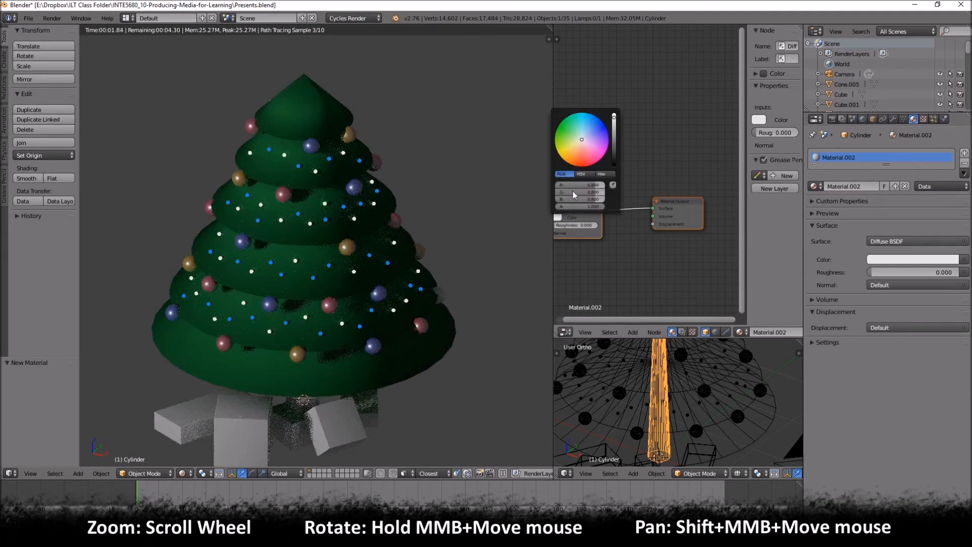
click(572, 161)
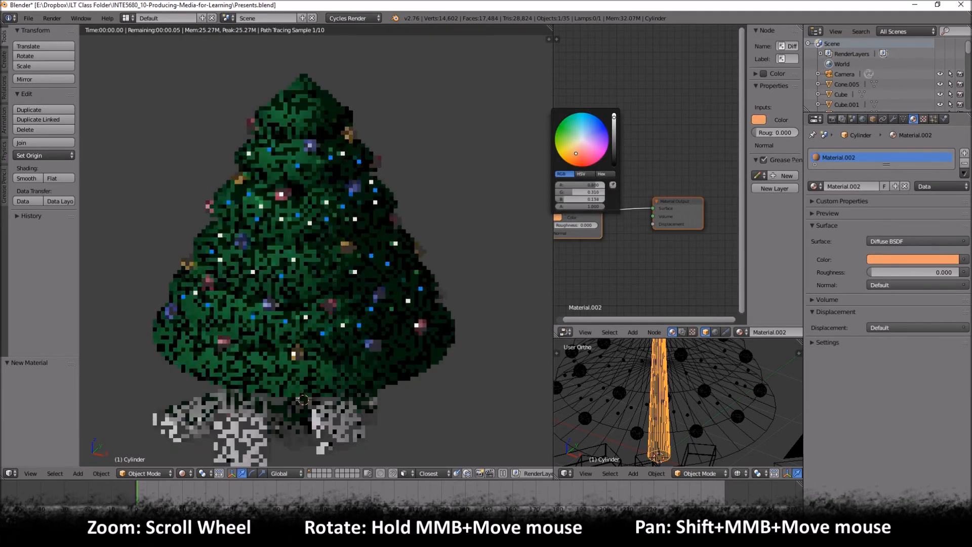
drag(573, 161, 573, 159)
drag(614, 132, 616, 148)
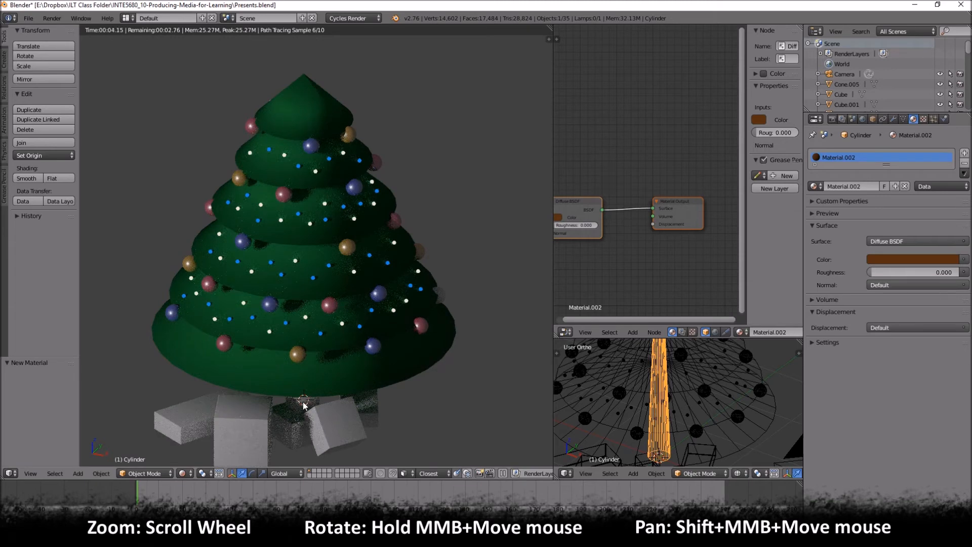
- Move the trunk material's Diffuse BSDF node fully into view and deselect all nodes
middle_drag(334, 402, 338, 376)
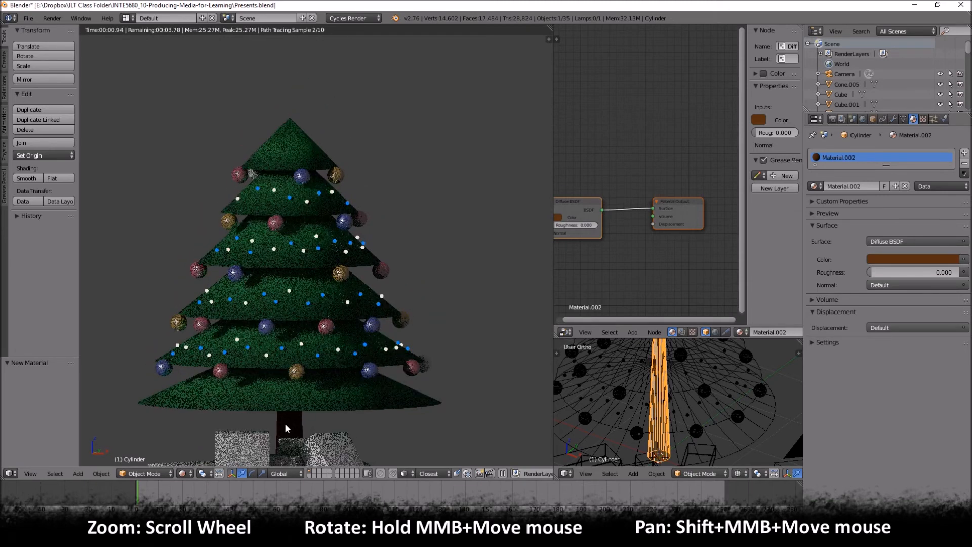
drag(590, 205, 597, 189)
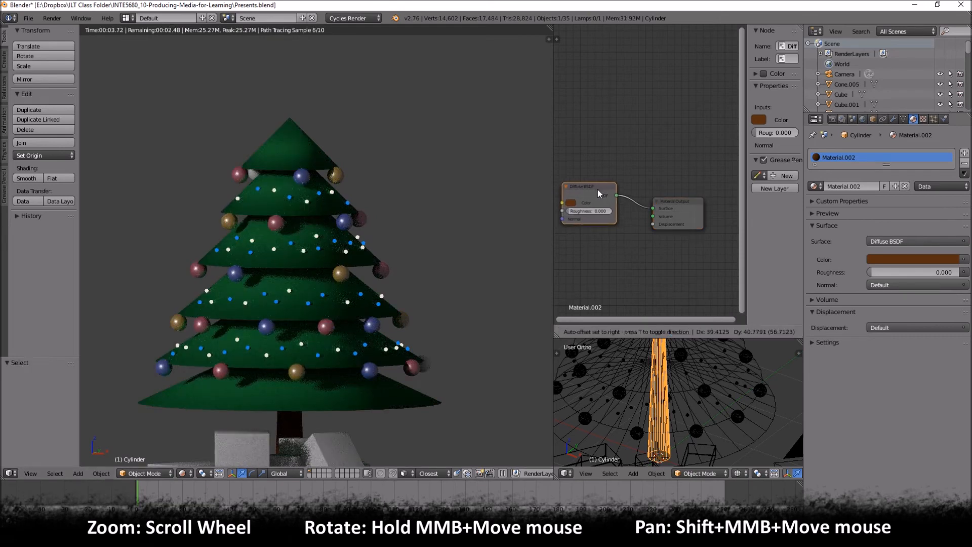
click(569, 202)
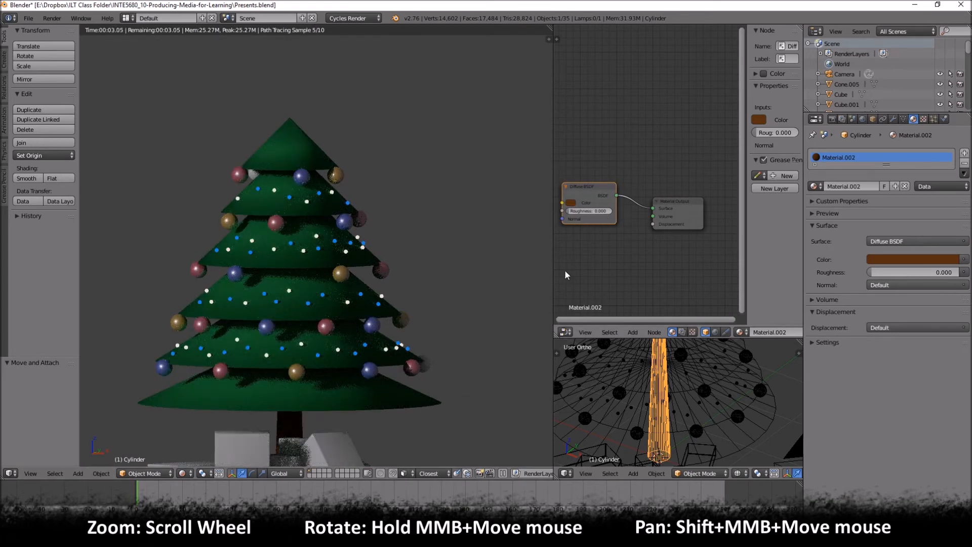
key(a)
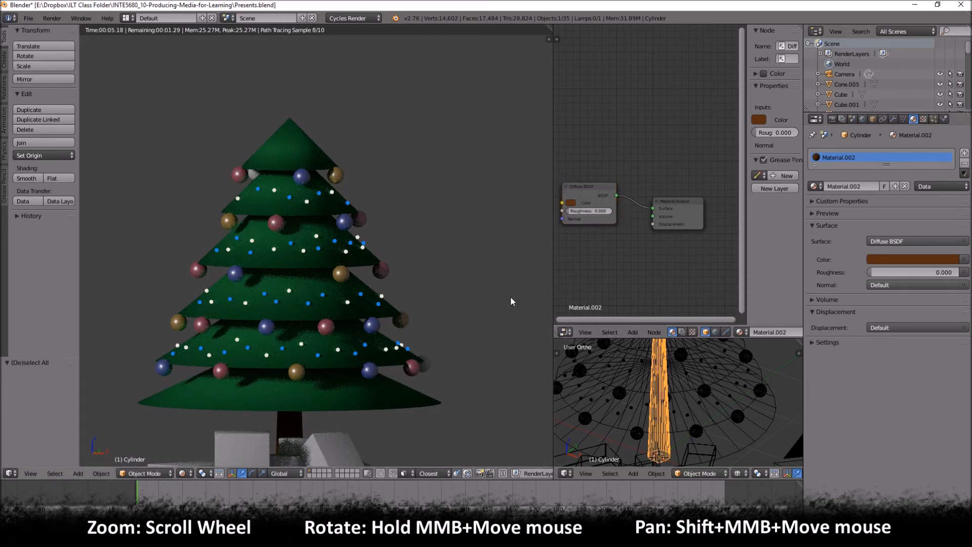
- Select the scene's sun lamp in the small 3D view and enable shader nodes for it
middle_drag(388, 291, 388, 336)
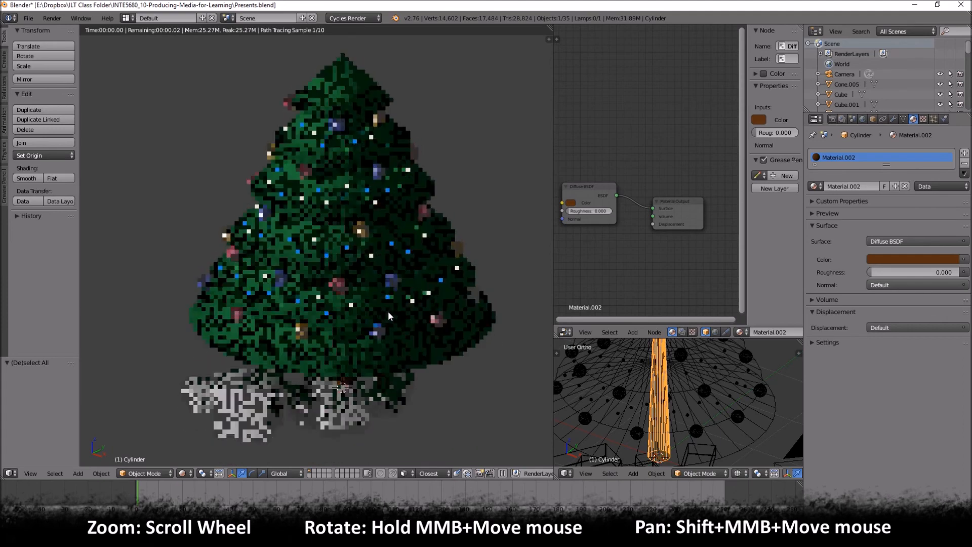
scroll(701, 385, down, 4)
scroll(701, 384, down, 4)
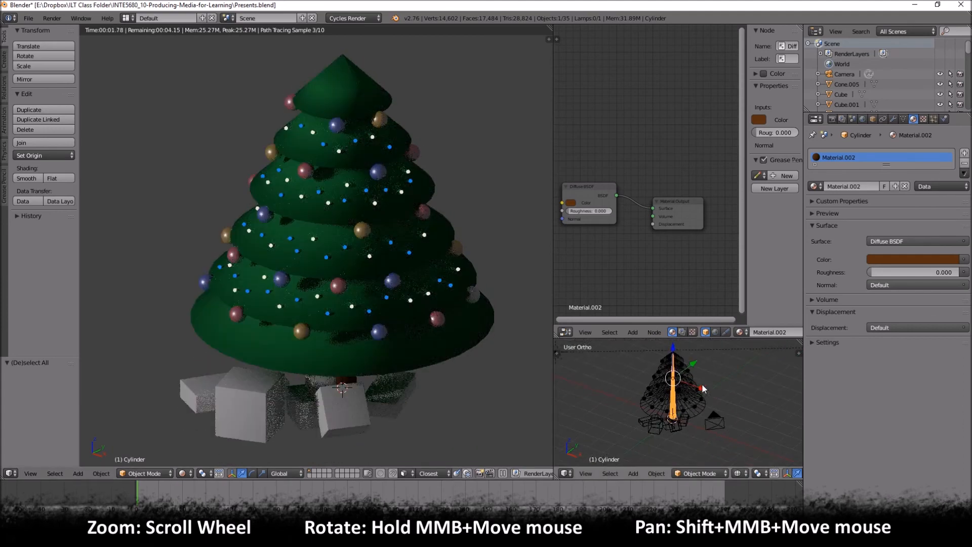
right_click(592, 367)
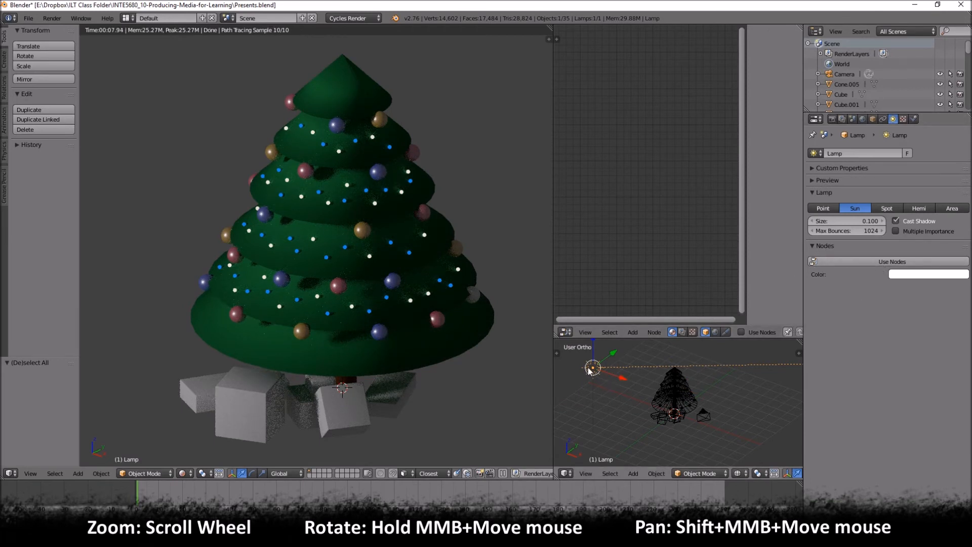
click(823, 259)
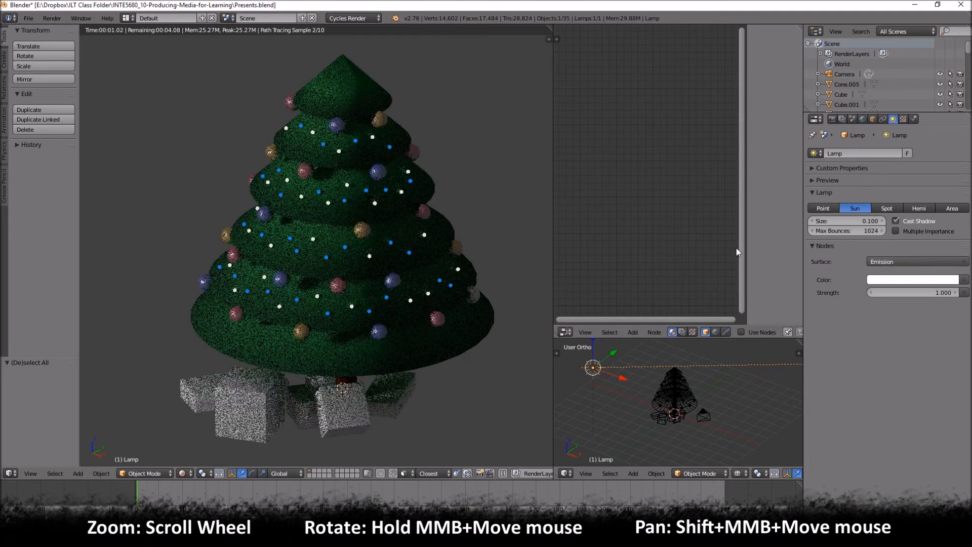
middle_drag(716, 104, 618, 247)
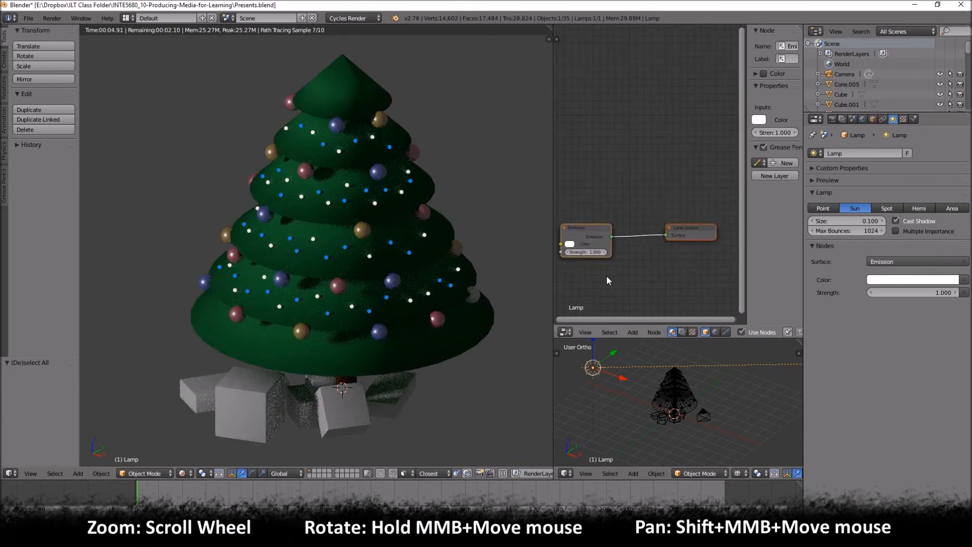
- Set the sun lamp's Emission strength to 0.5 and deselect all objects
scroll(594, 245, up, 2)
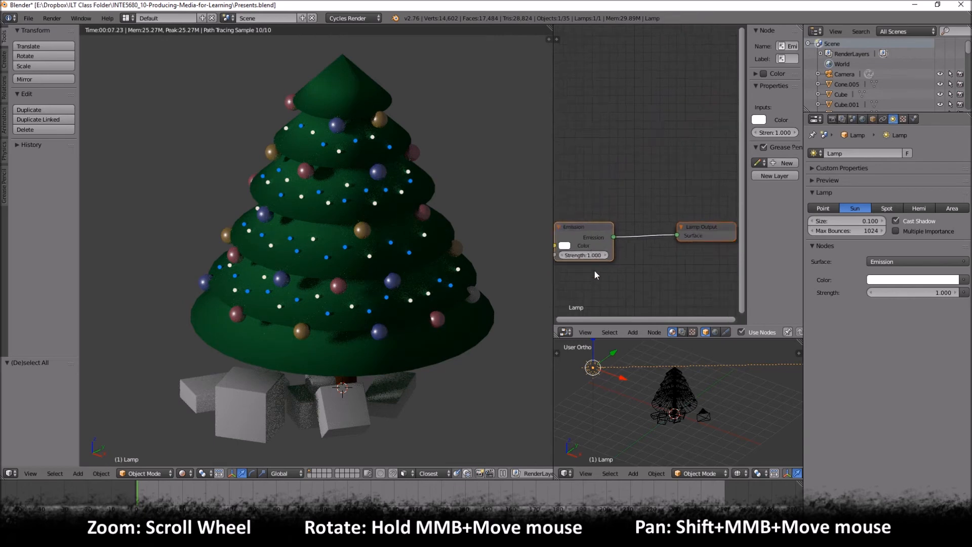
middle_drag(596, 275, 622, 232)
click(610, 213)
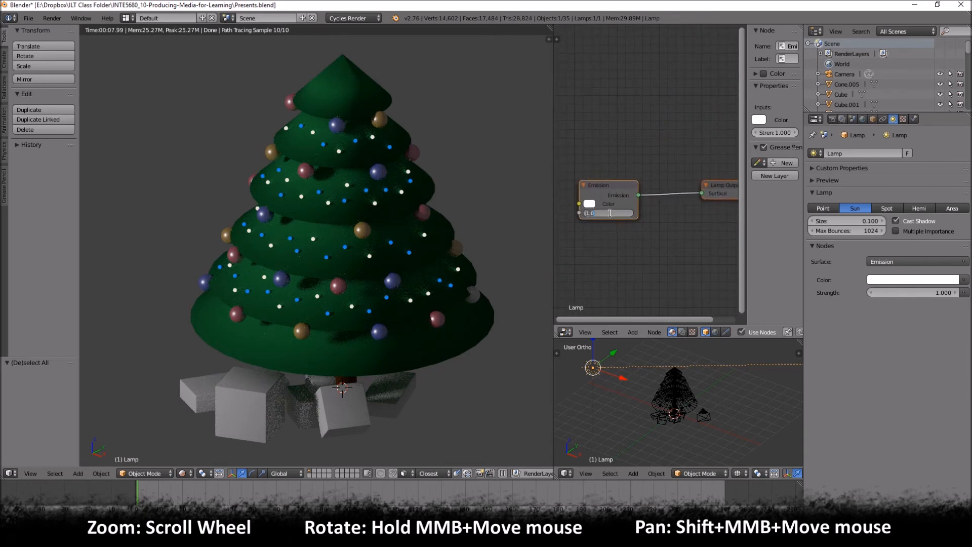
text(0.5)
key(Return)
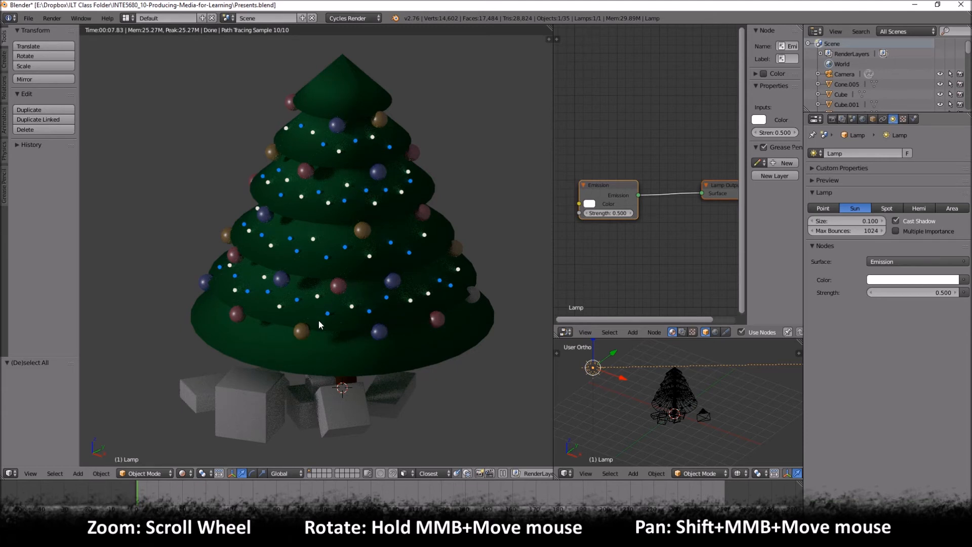
key(a)
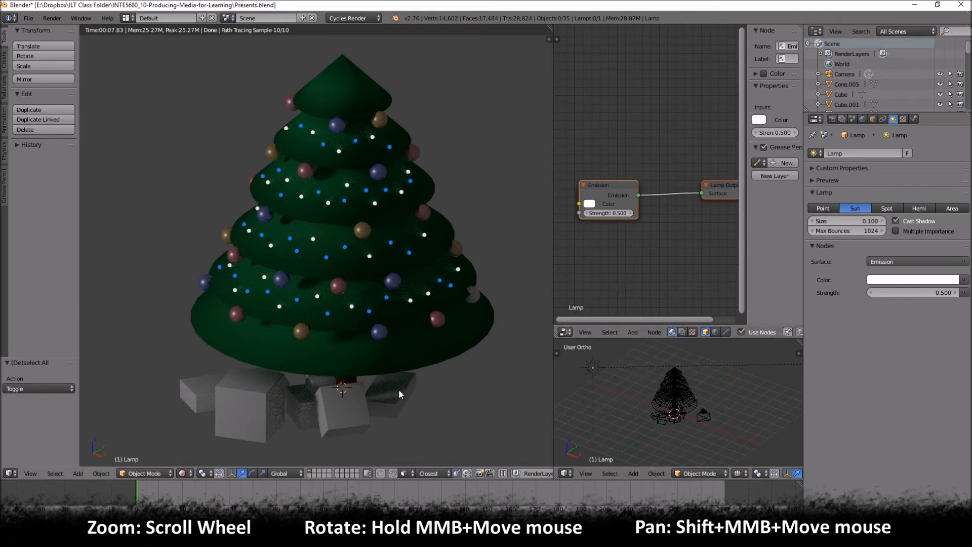
- Select the large front present cube, widen the node canvas by narrowing its sidebar, and create a new material for the cube
right_click(228, 398)
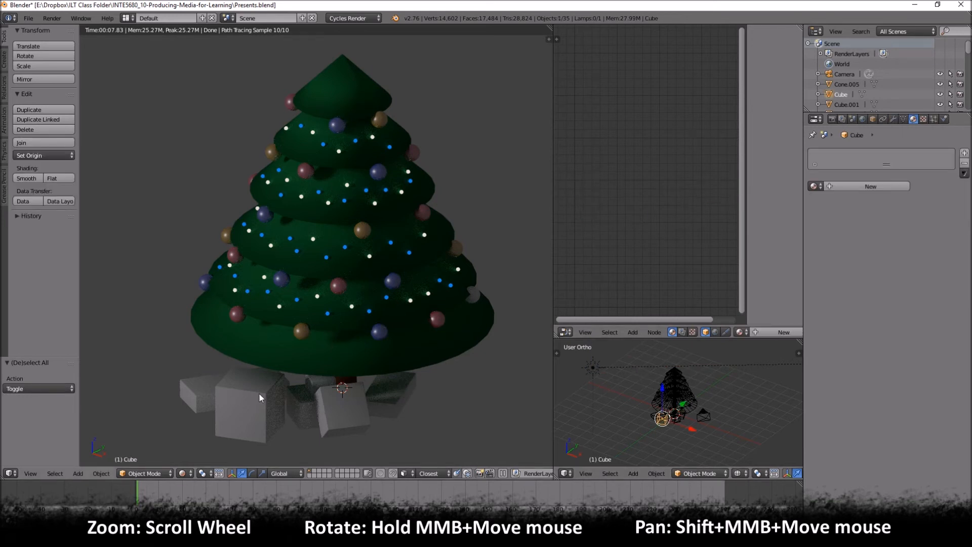
scroll(682, 427, up, 3)
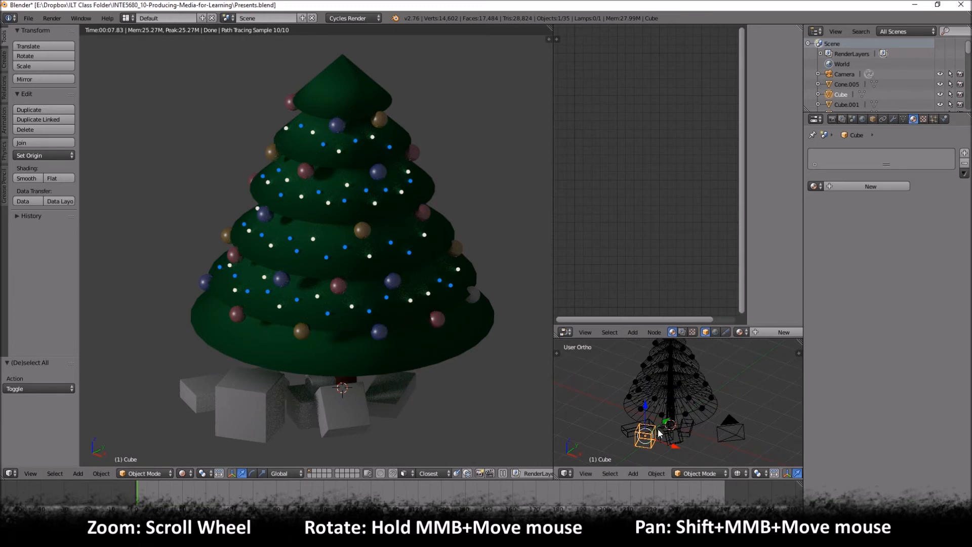
scroll(666, 396, up, 2)
shift+middle_drag(665, 396, 667, 381)
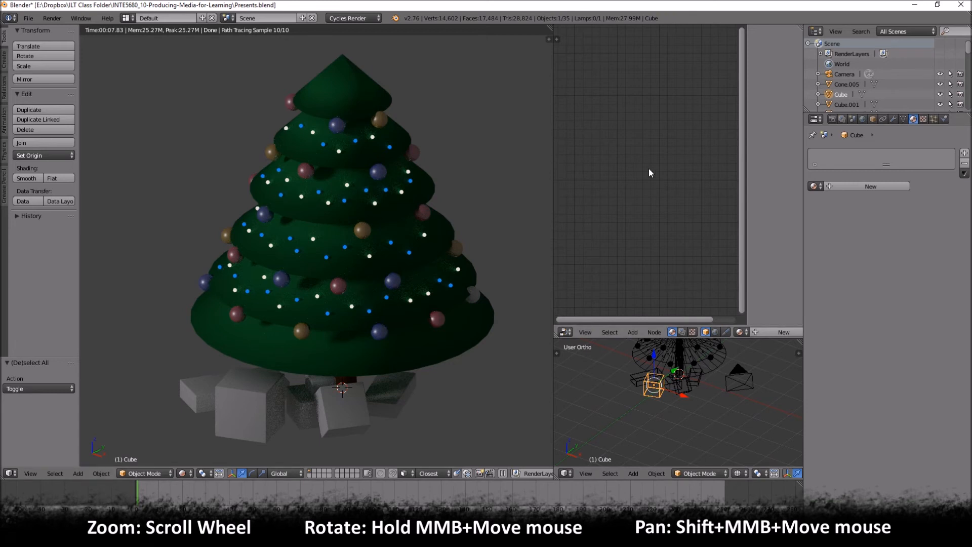
drag(746, 160, 770, 167)
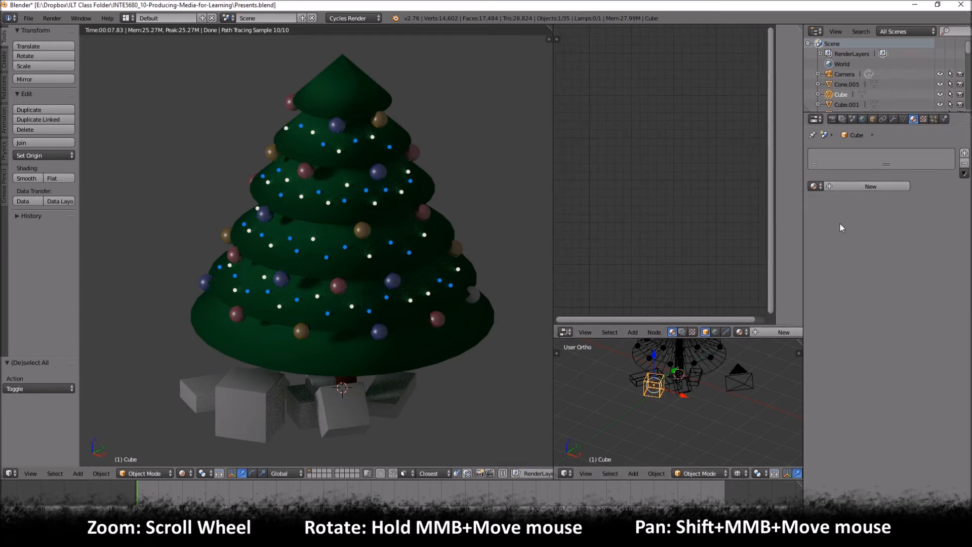
click(834, 187)
middle_drag(700, 231, 674, 149)
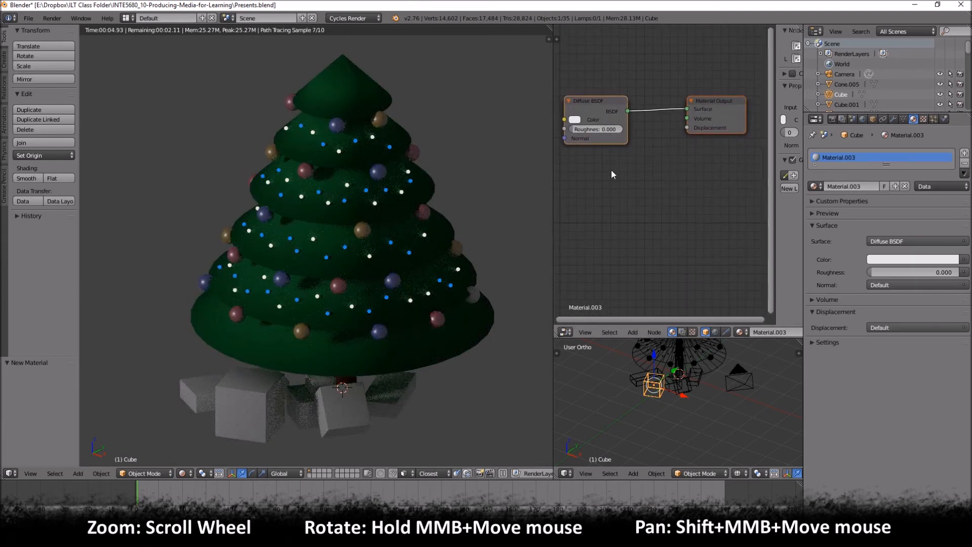
- Spread out the Diffuse BSDF and Material Output nodes and add a Glossy BSDF node below the Diffuse BSDF
drag(695, 101, 729, 97)
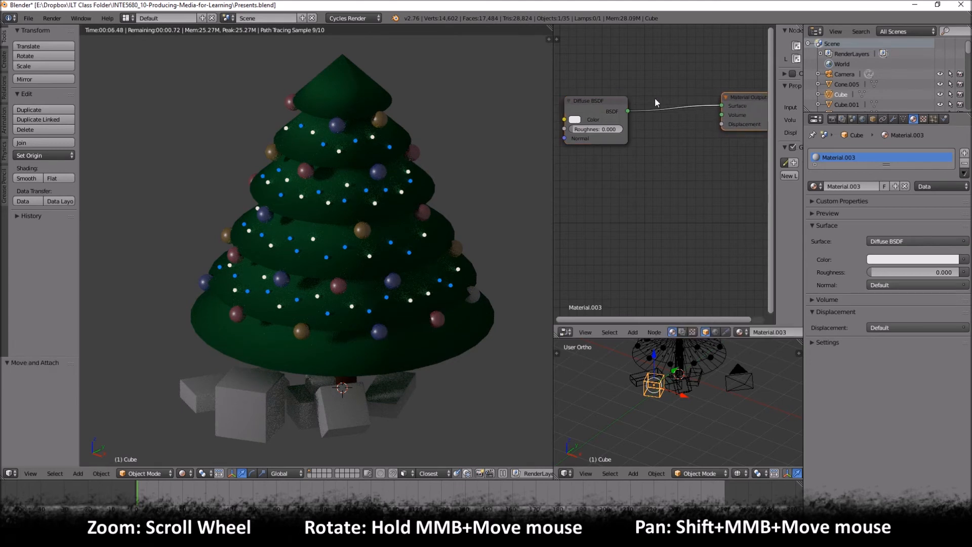
drag(602, 100, 595, 77)
key(shift+a)
mouse_move(614, 135)
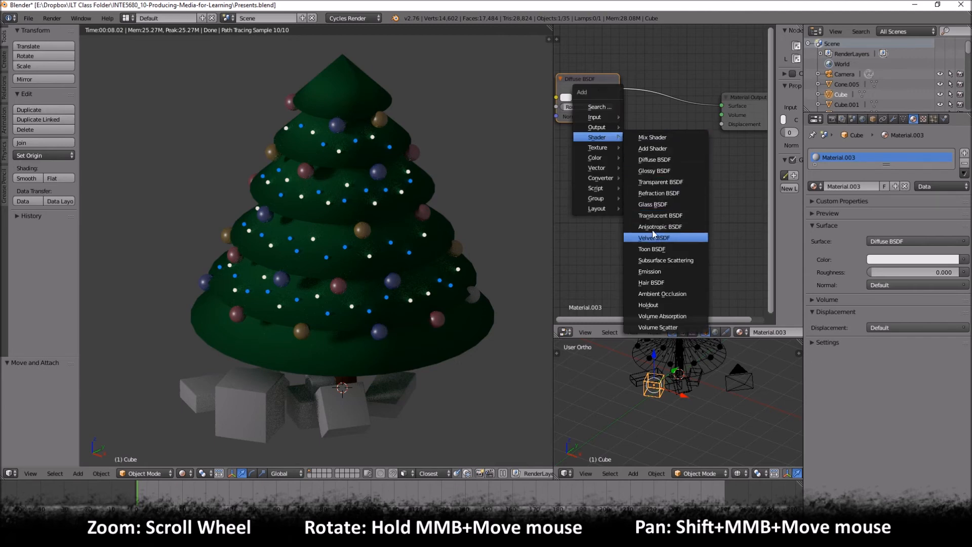
click(657, 171)
click(566, 141)
- Insert a Mix Shader between the Diffuse BSDF and Material Output, and connect the Glossy BSDF to its second shader input
key(shift+a)
mouse_move(660, 140)
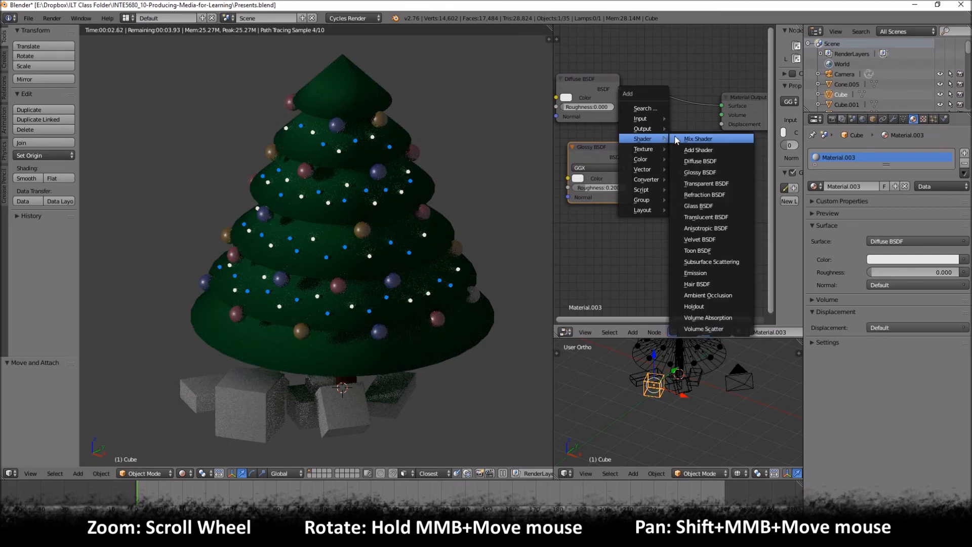
click(694, 139)
click(641, 86)
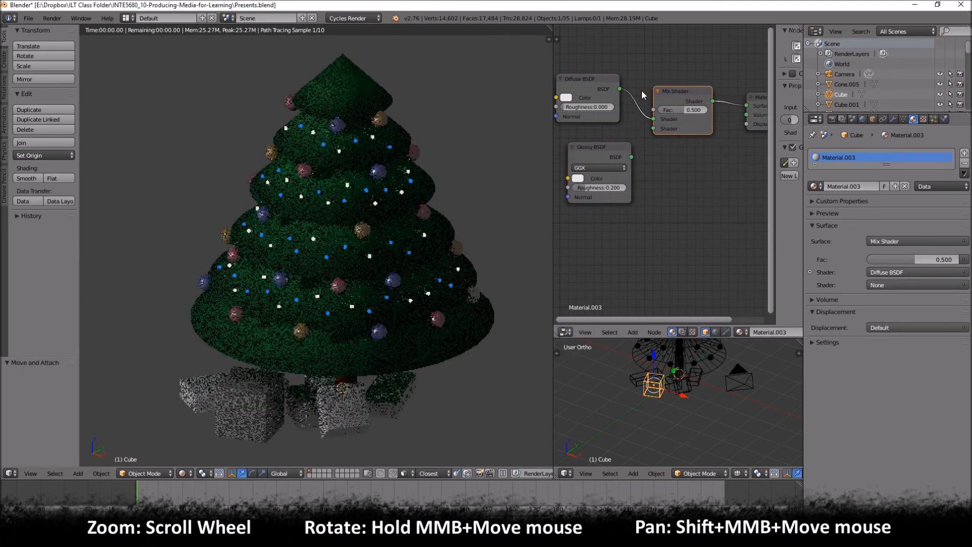
drag(631, 157, 653, 128)
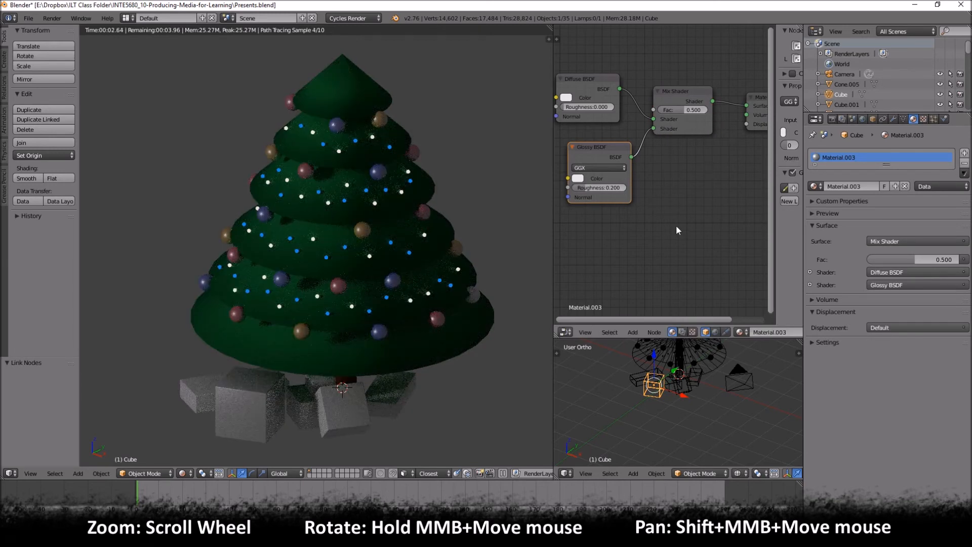
- Add a Voronoi Texture node on the link between the Diffuse BSDF and the Mix Shader
scroll(683, 207, down, 1)
middle_drag(683, 211, 669, 213)
key(shift+a)
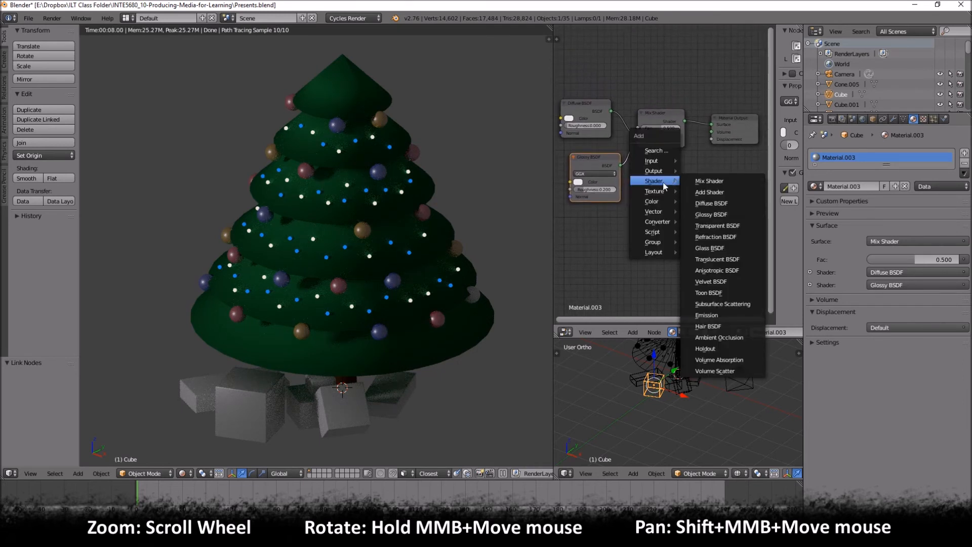
mouse_move(663, 191)
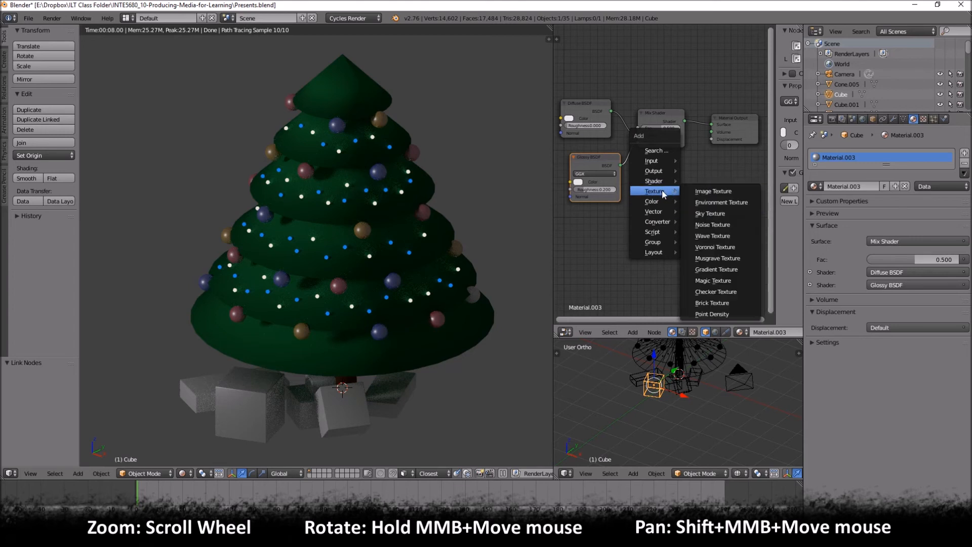
click(713, 247)
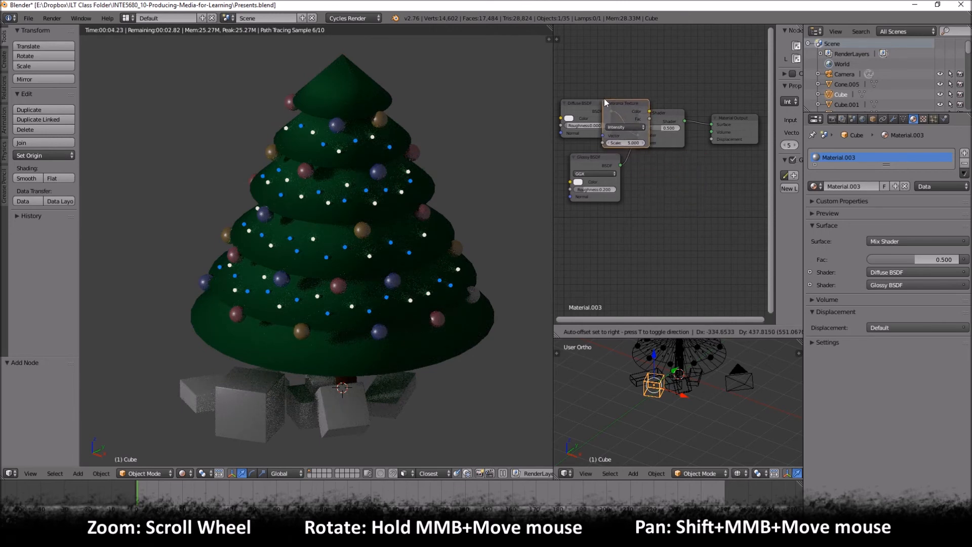
click(638, 116)
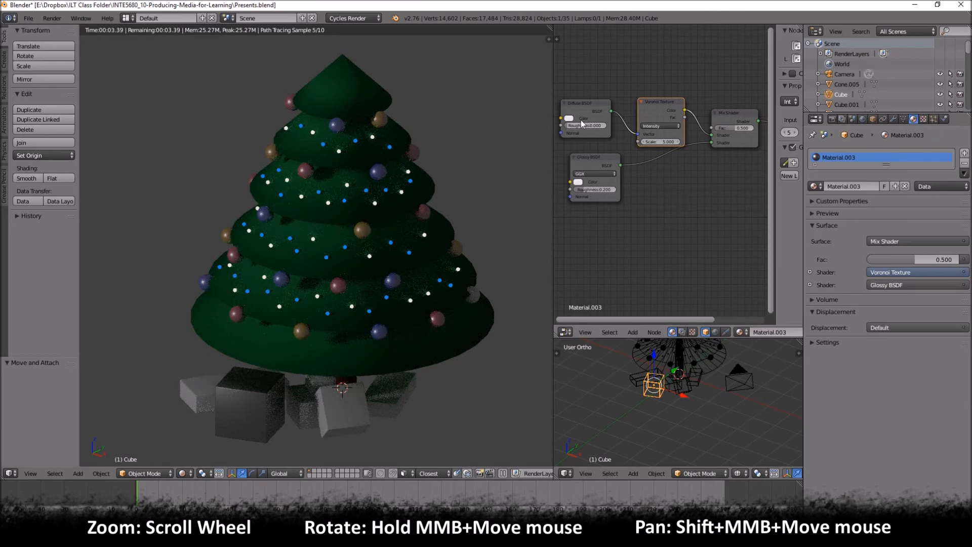
- Set the Diffuse BSDF color to a pinkish red, move the Voronoi Texture node up and switch its coloring to Cells
click(568, 119)
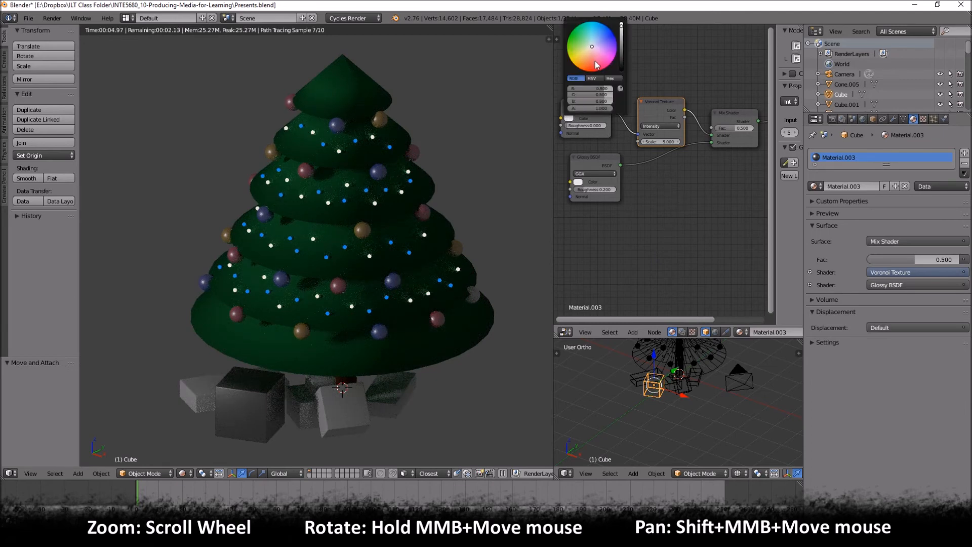
click(598, 65)
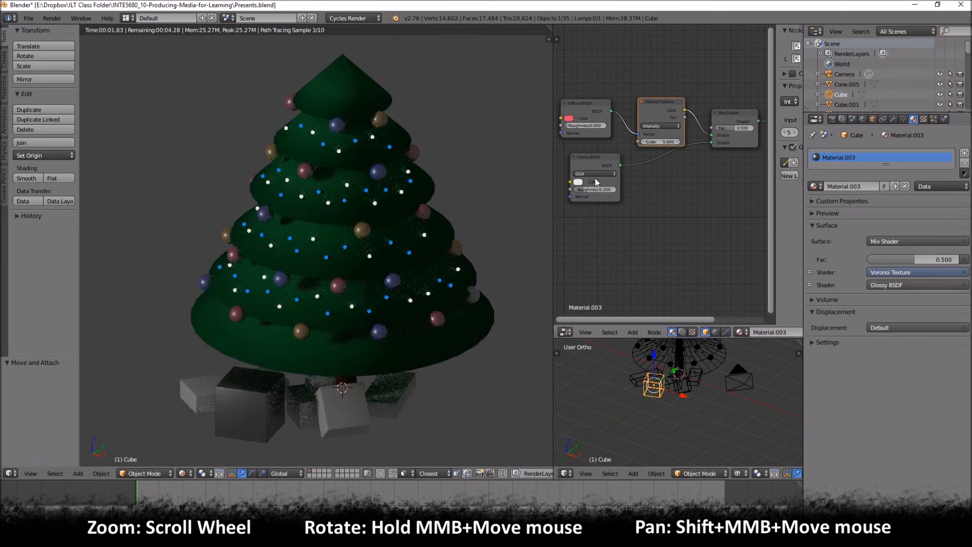
drag(659, 99, 657, 82)
click(657, 108)
click(653, 95)
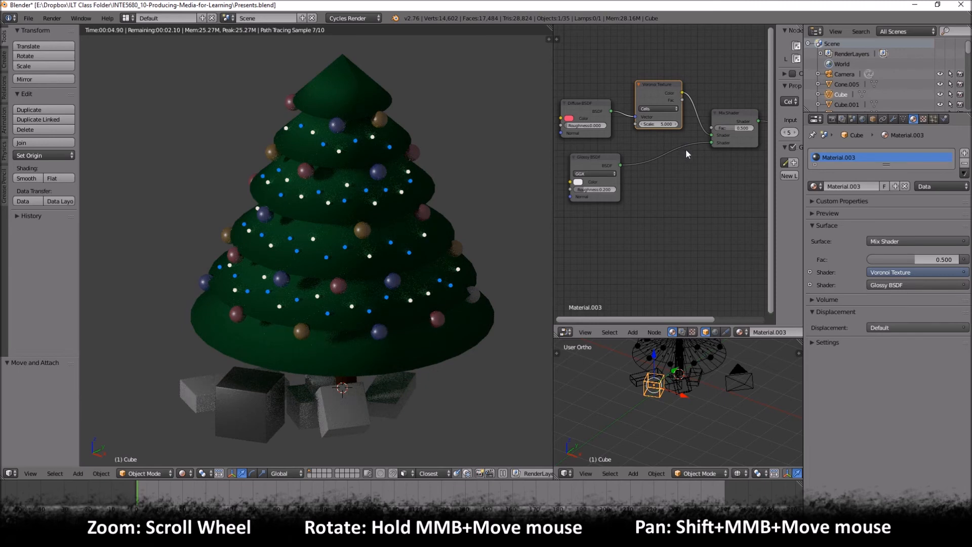
mouse_move(726, 128)
mouse_down()
mouse_move(716, 129)
mouse_move(736, 129)
mouse_up()
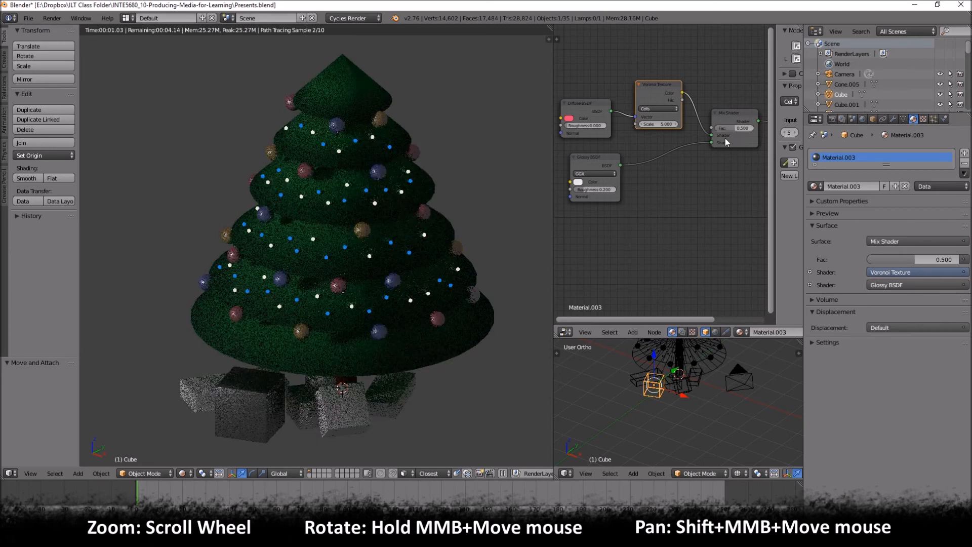
middle_drag(638, 203, 673, 219)
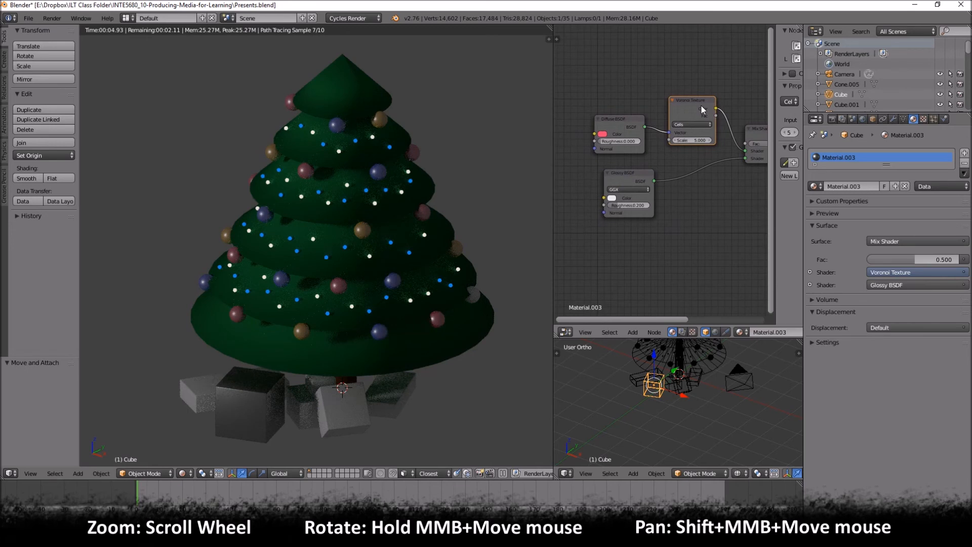
- Undo the Cells coloring, the Diffuse color change and the insertion of the Voronoi Texture between the shaders
key(ctrl+z)
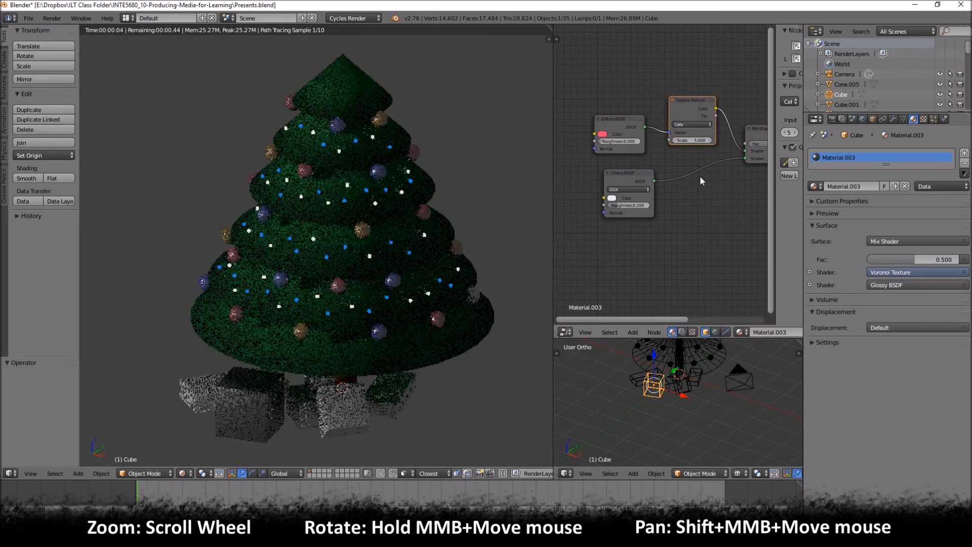
key(ctrl+z)
key(ctrl+z)
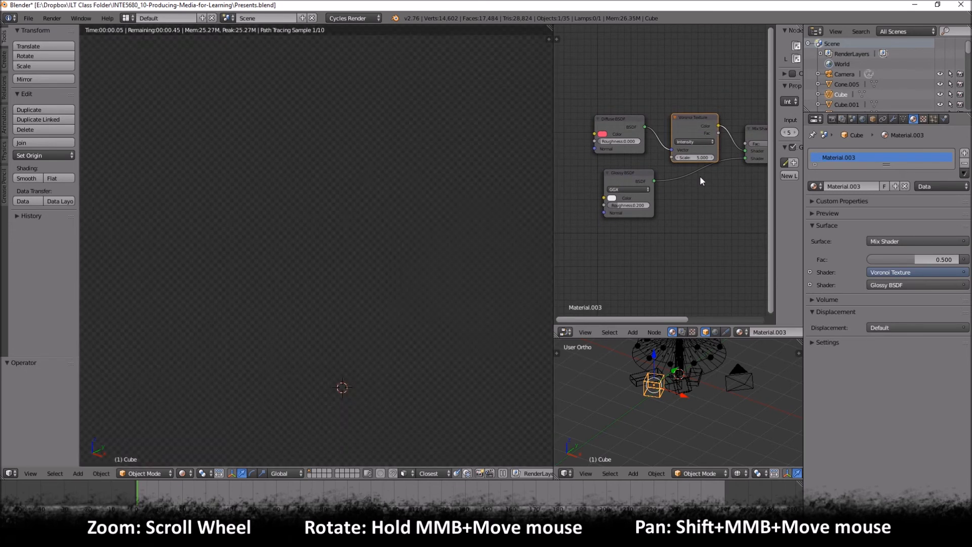
key(ctrl+z)
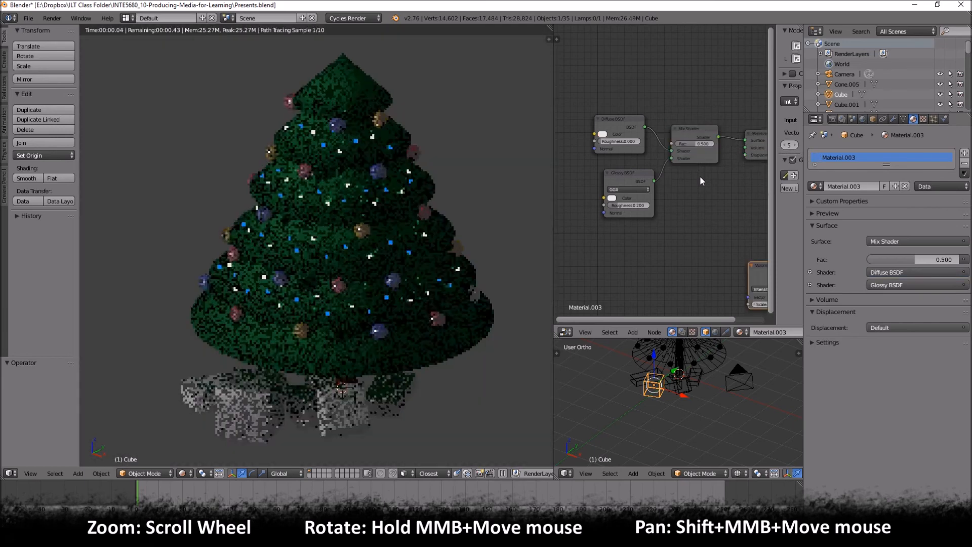
- Place the Voronoi Texture ahead of the Diffuse BSDF and link its Color output to the Diffuse BSDF's Color input
drag(757, 265, 531, 96)
middle_drag(637, 171, 688, 157)
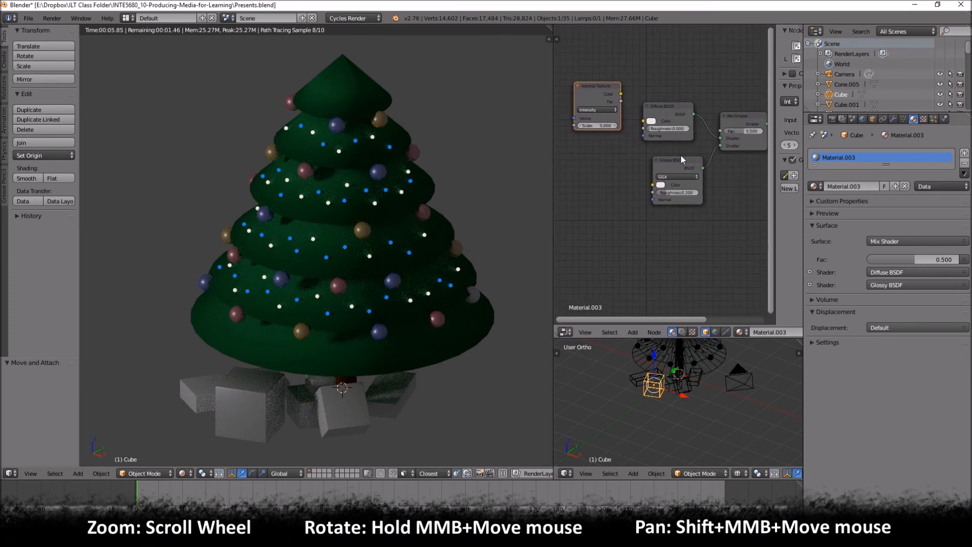
drag(612, 91, 643, 122)
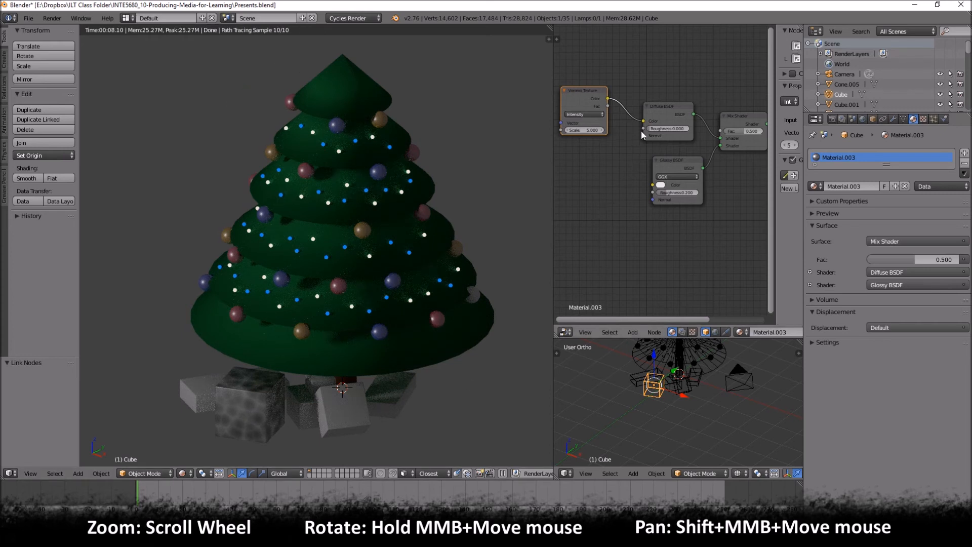
drag(673, 122, 664, 84)
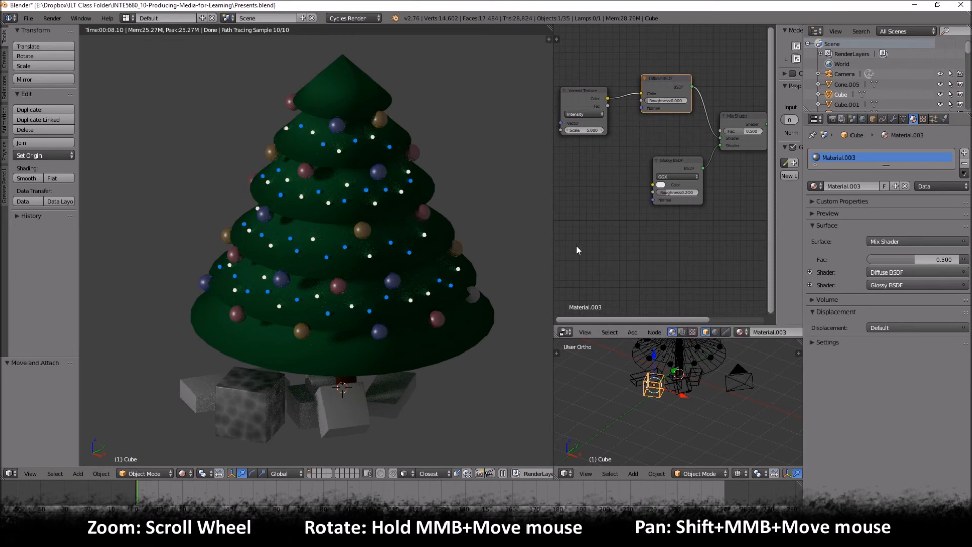
drag(581, 95, 579, 82)
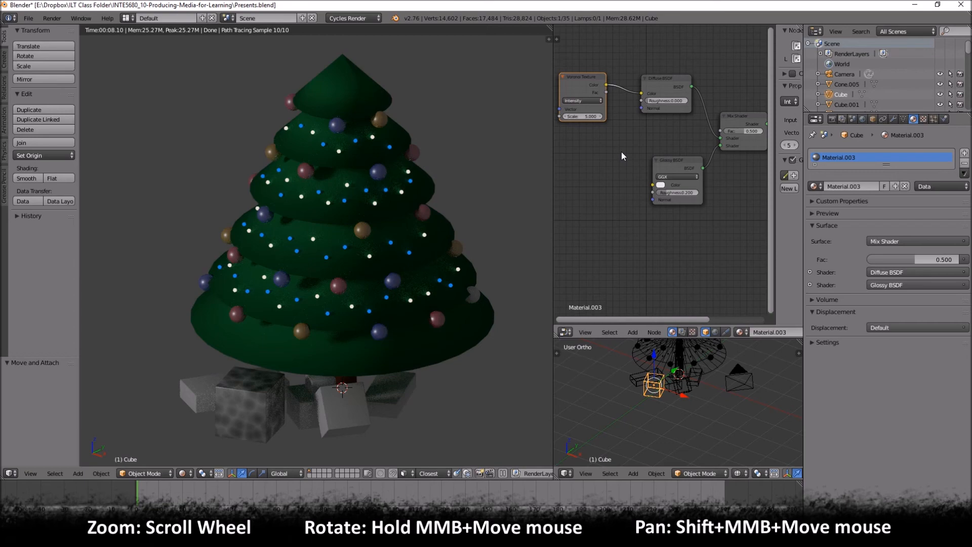
- Undo the Voronoi Texture's link and the node moves, and delete the Voronoi Texture node
key(ctrl+z)
key(ctrl+z)
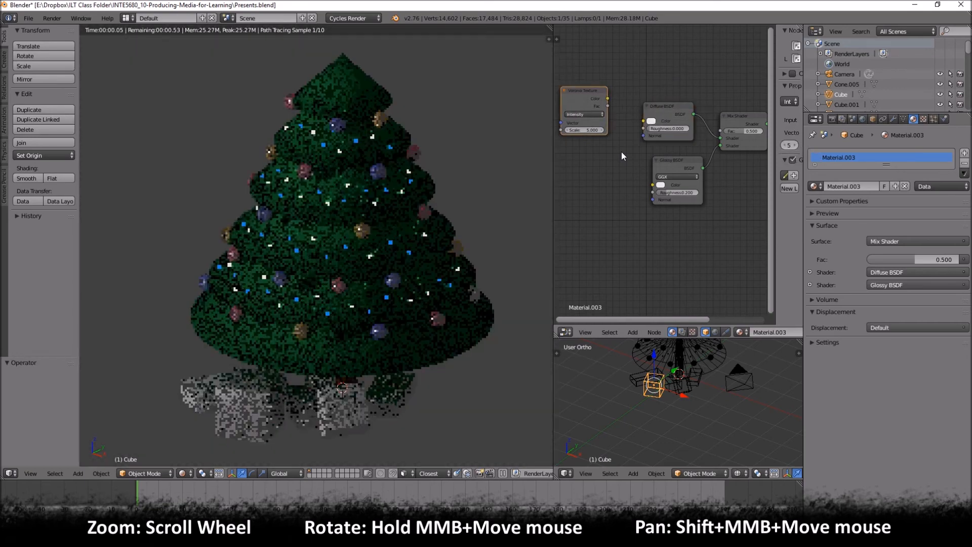
key(ctrl+z)
key(ctrl+z)
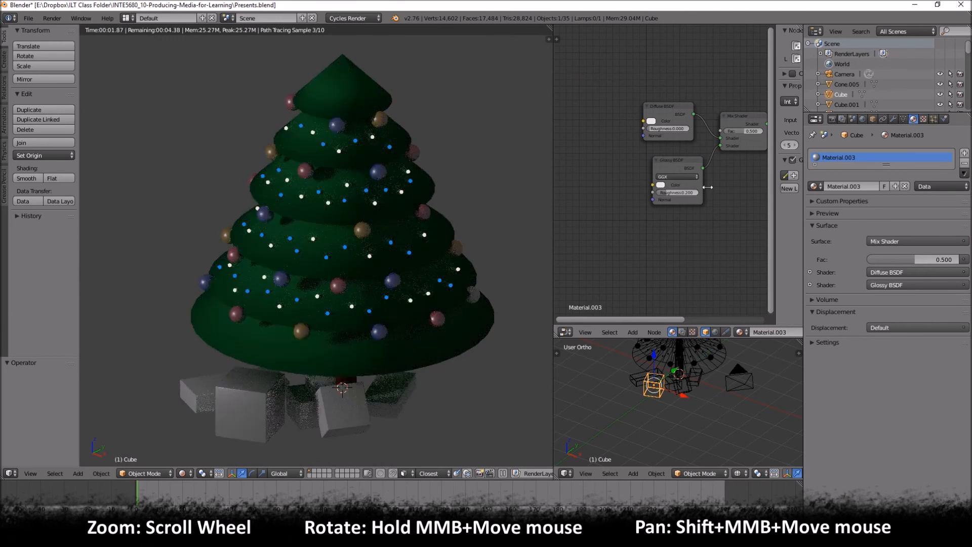
middle_drag(727, 181, 651, 183)
key(x)
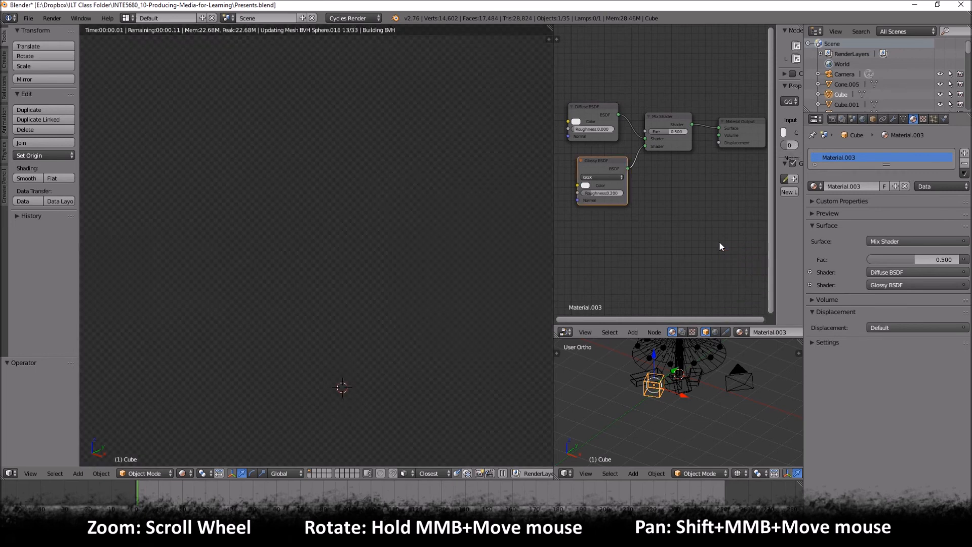
- Align the Glossy BSDF node directly beneath the Diffuse BSDF node
drag(609, 162, 601, 163)
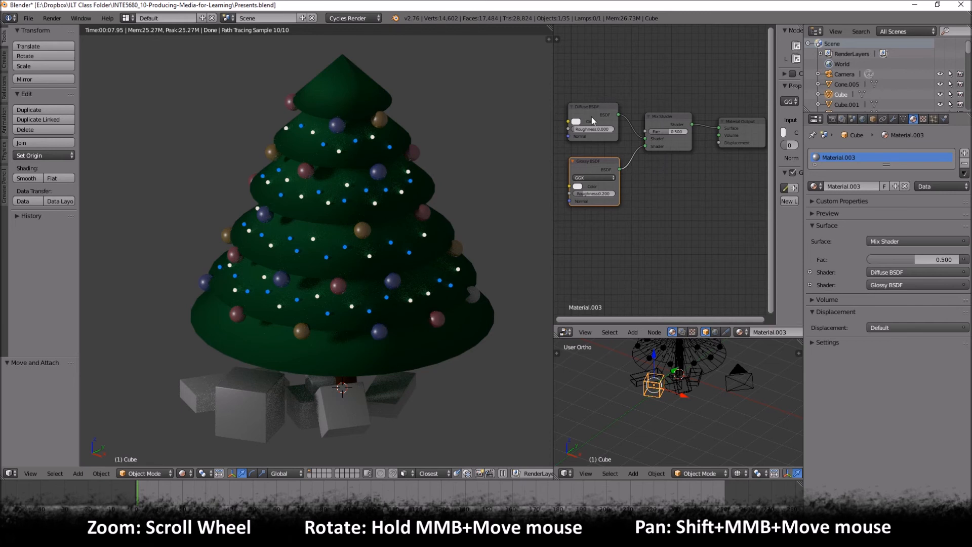
key(shift+a)
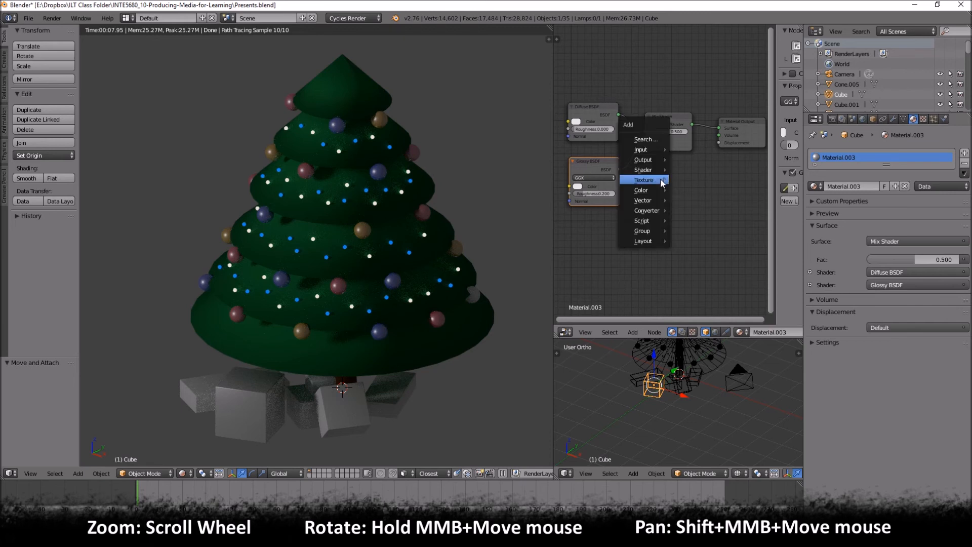
mouse_move(660, 179)
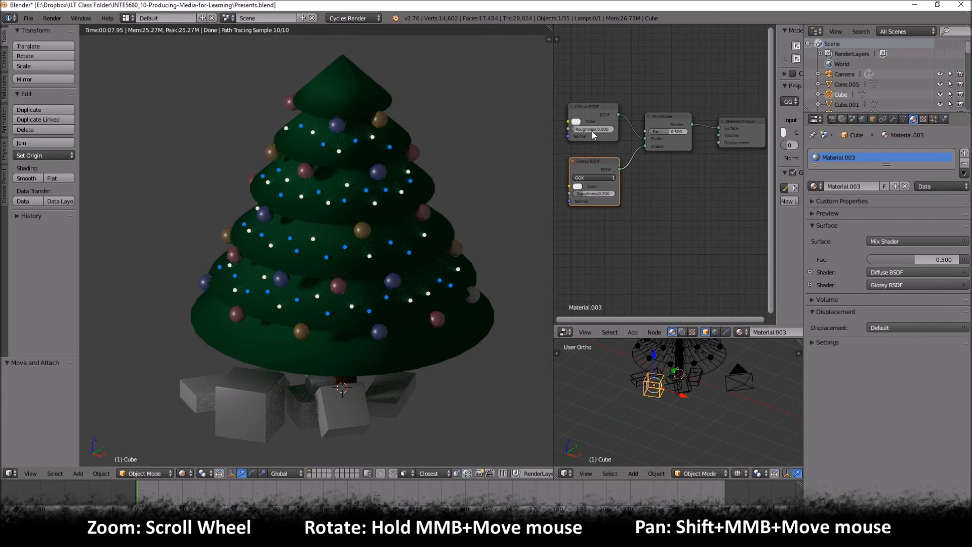
- Set the Diffuse BSDF color of the large front present's material to red
click(596, 107)
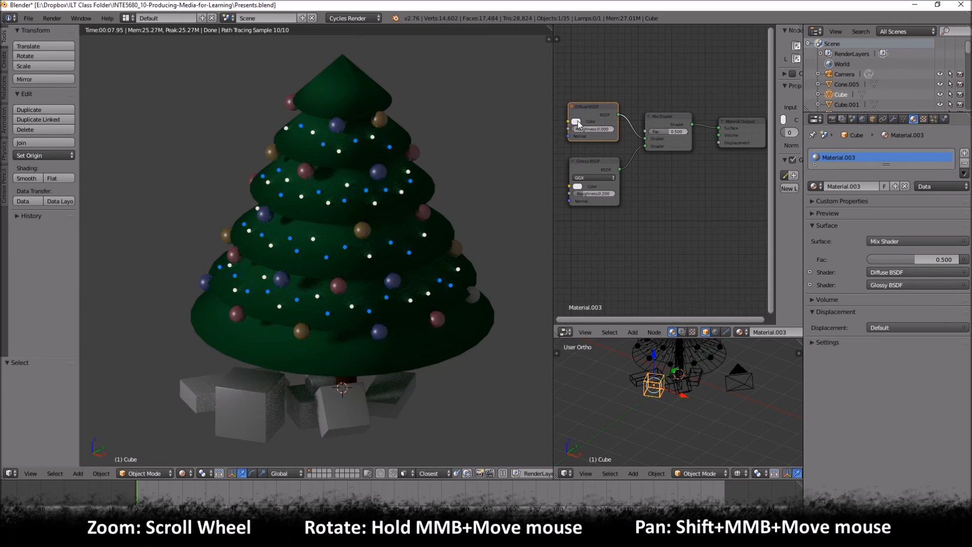
click(576, 122)
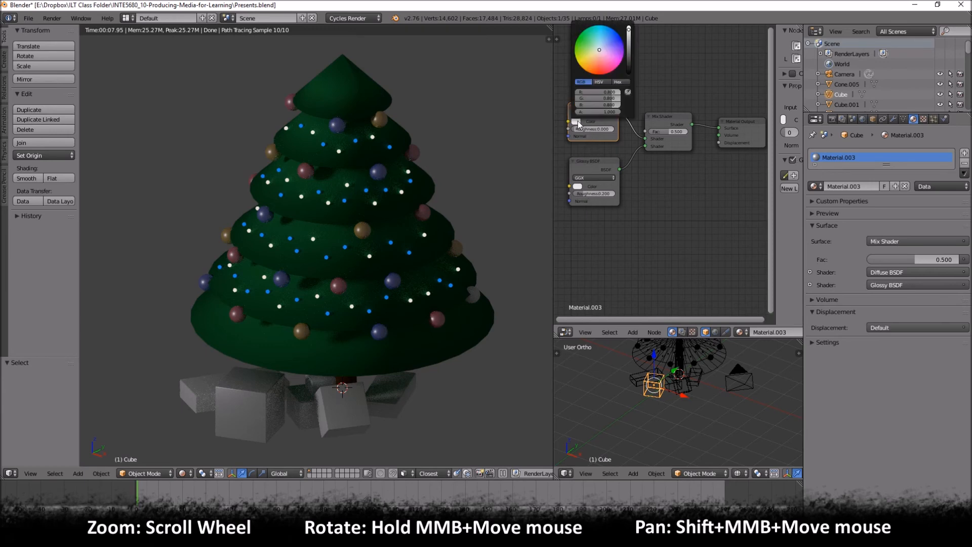
click(588, 47)
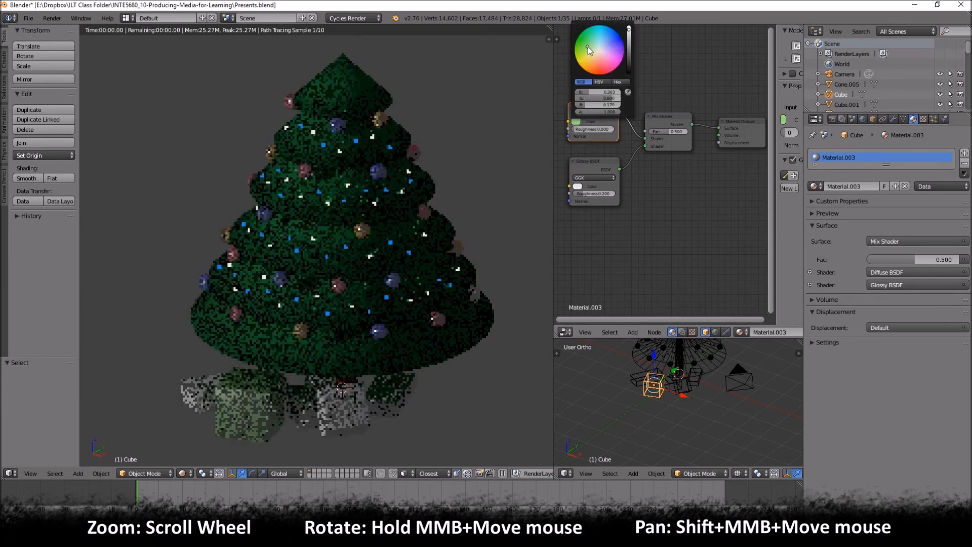
click(603, 69)
click(600, 71)
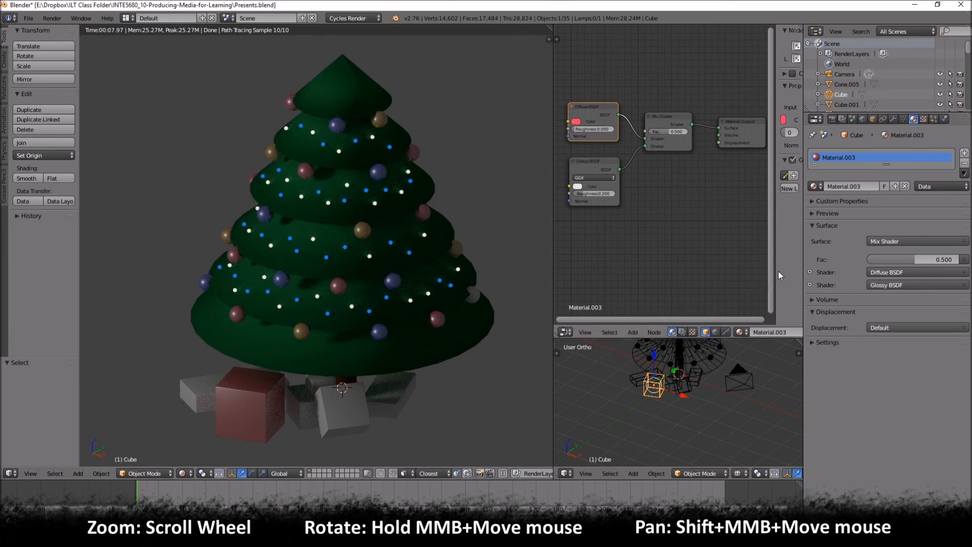
- Rename the large present's material as PresentREd
click(863, 186)
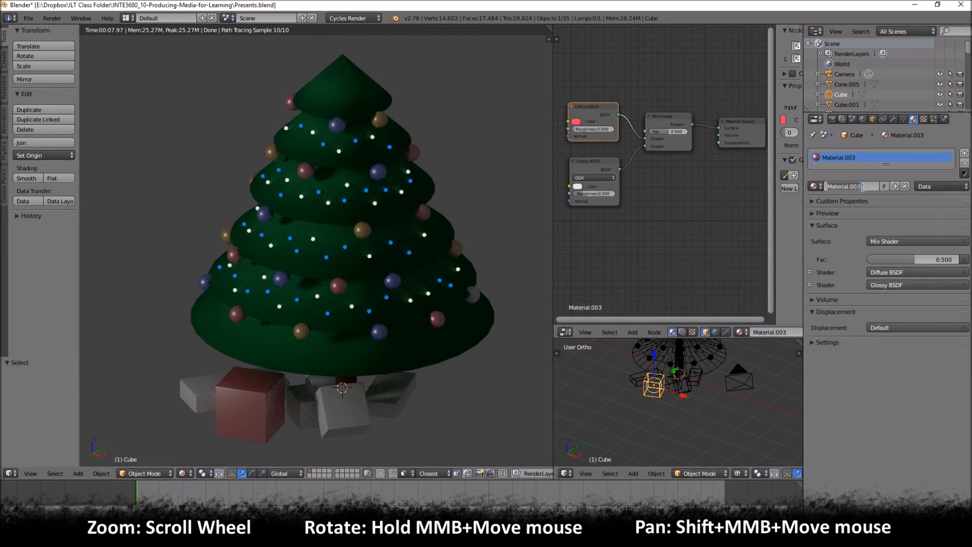
text(pres)
key(BackSpace)
key(BackSpace)
key(BackSpace)
text(pr)
key(BackSpace)
key(BackSpace)
text(PresentREd)
key(Return)
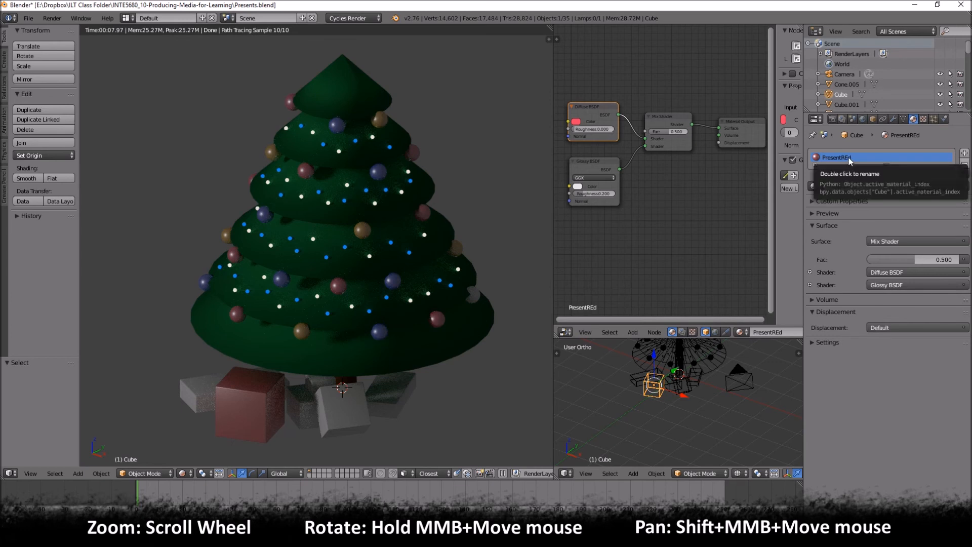
- Assign the PresentREd material to the small present Cube.001 and make it a single-user copy
right_click(299, 403)
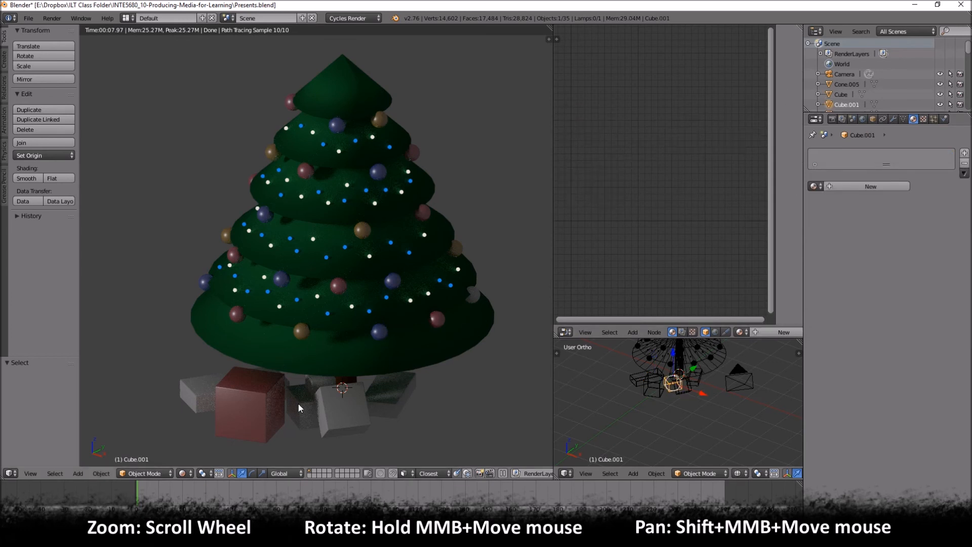
scroll(679, 377, up, 3)
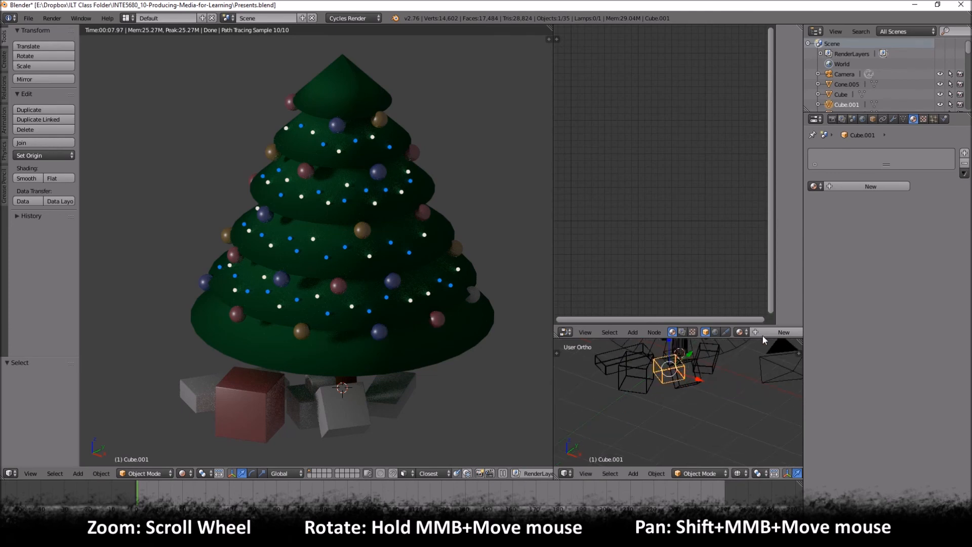
click(815, 186)
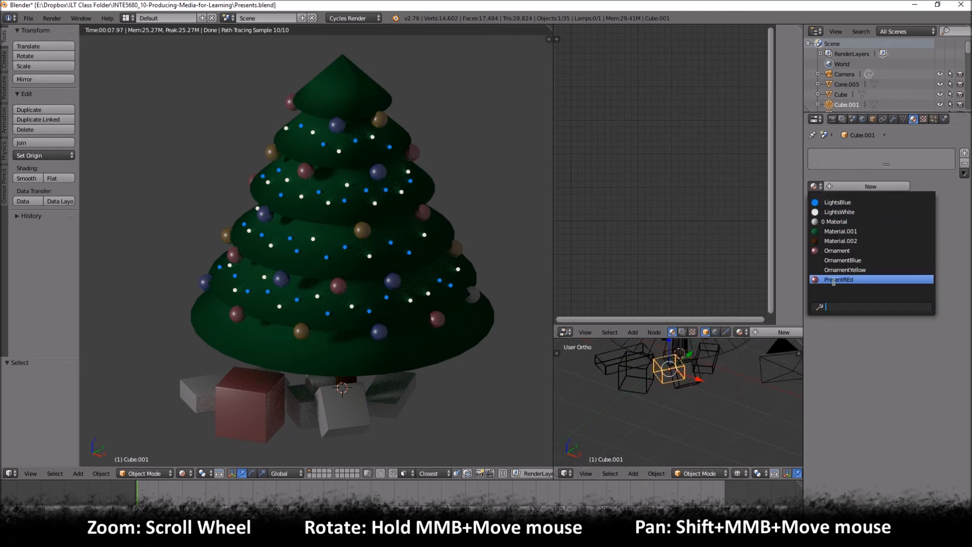
click(833, 280)
click(873, 188)
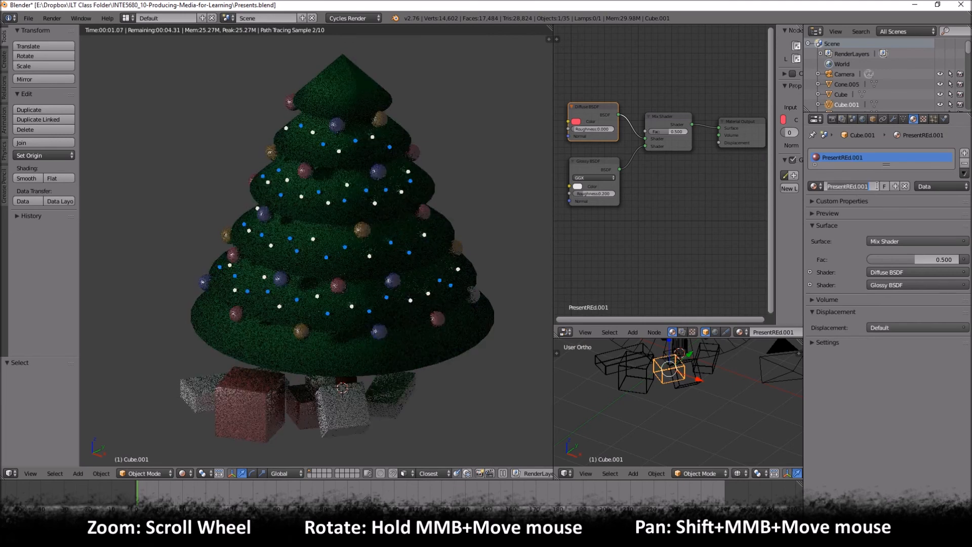
- Rename the copied material on Cube.001 as PresentYellow
click(878, 185)
key(BackSpace)
key(BackSpace)
key(BackSpace)
key(BackSpace)
key(BackSpace)
key(BackSpace)
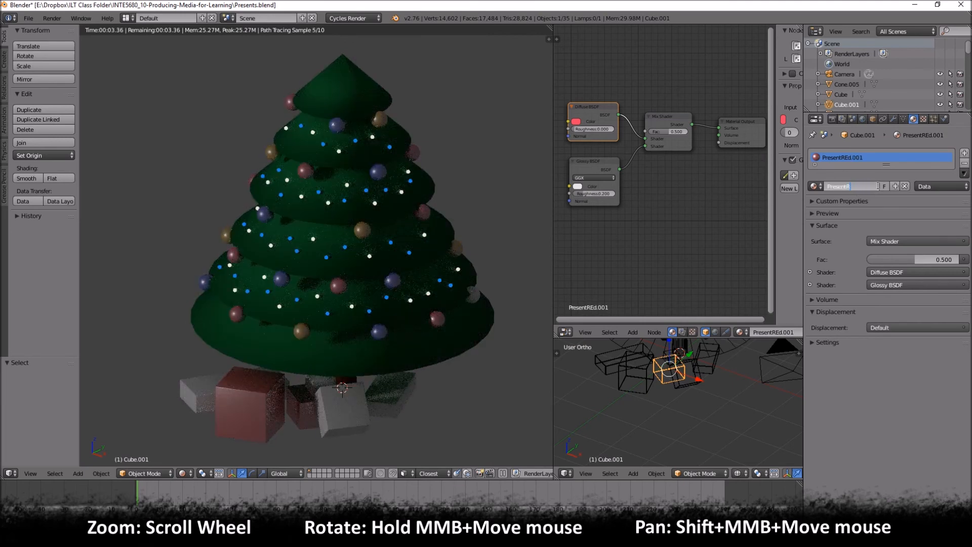
text(Yellow)
key(Return)
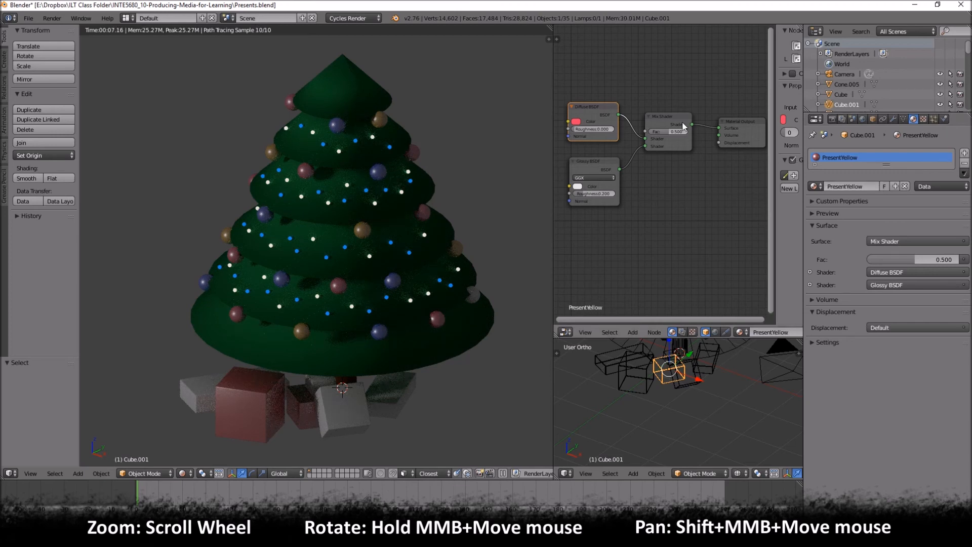
- Set PresentYellow's Diffuse BSDF color to a golden yellow and its Mix Shader Fac to 0.300
click(576, 122)
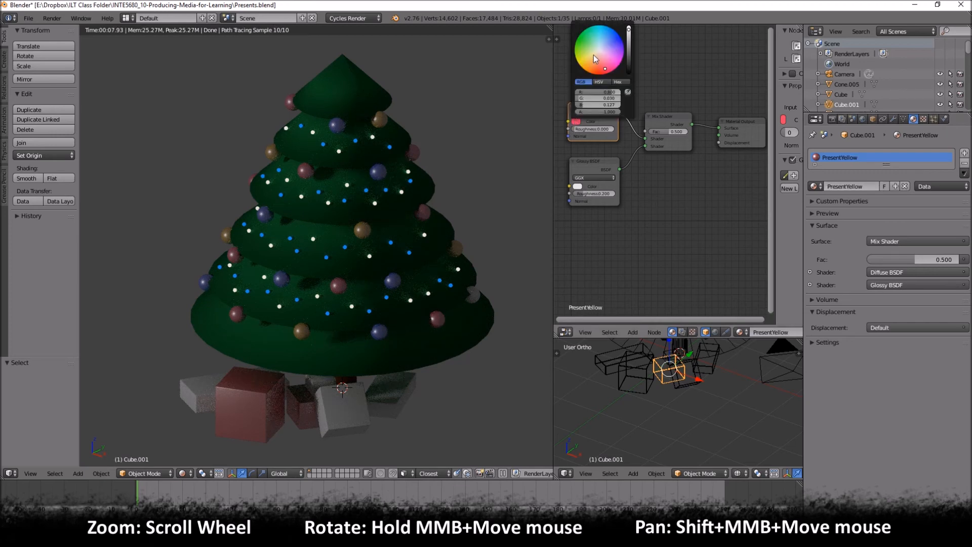
click(593, 55)
drag(593, 55, 585, 59)
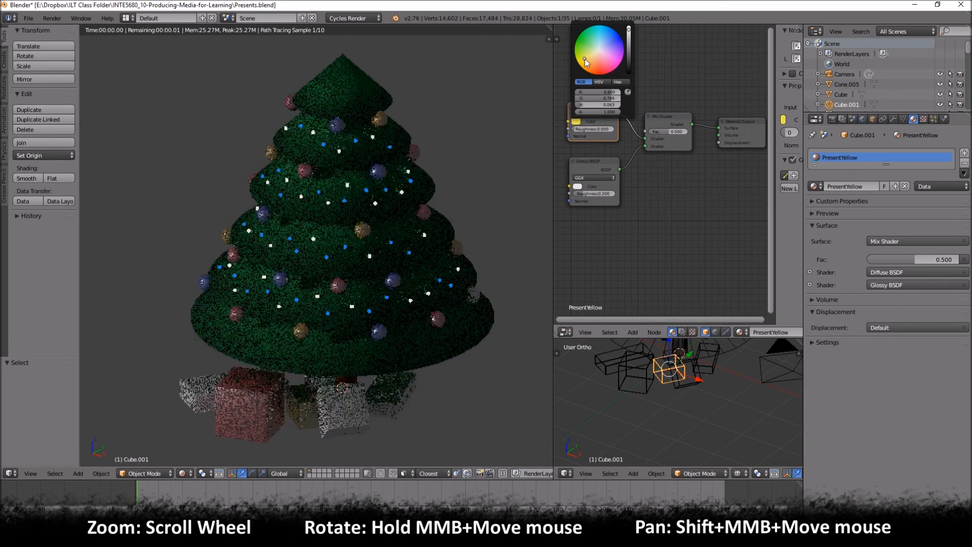
click(588, 61)
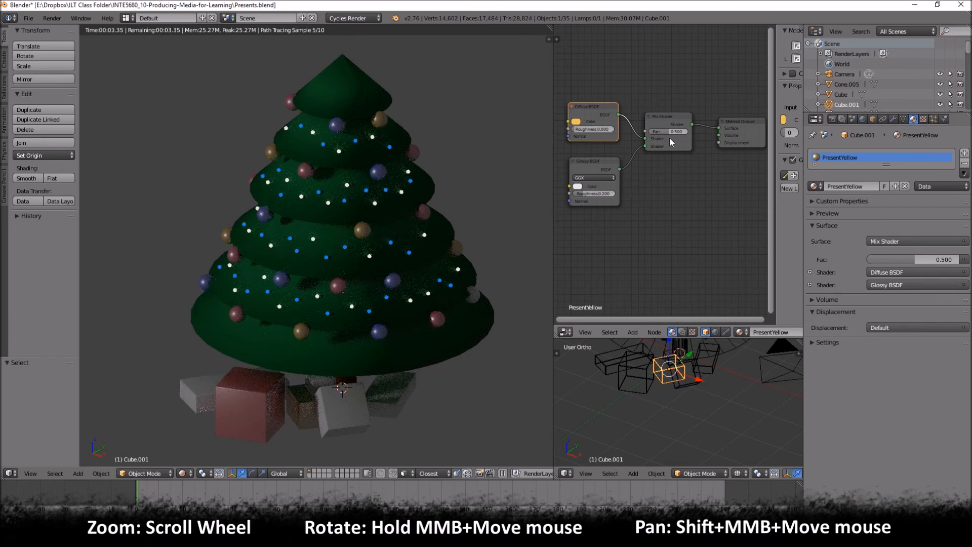
mouse_move(666, 132)
mouse_down()
mouse_move(640, 132)
mouse_move(662, 131)
mouse_up()
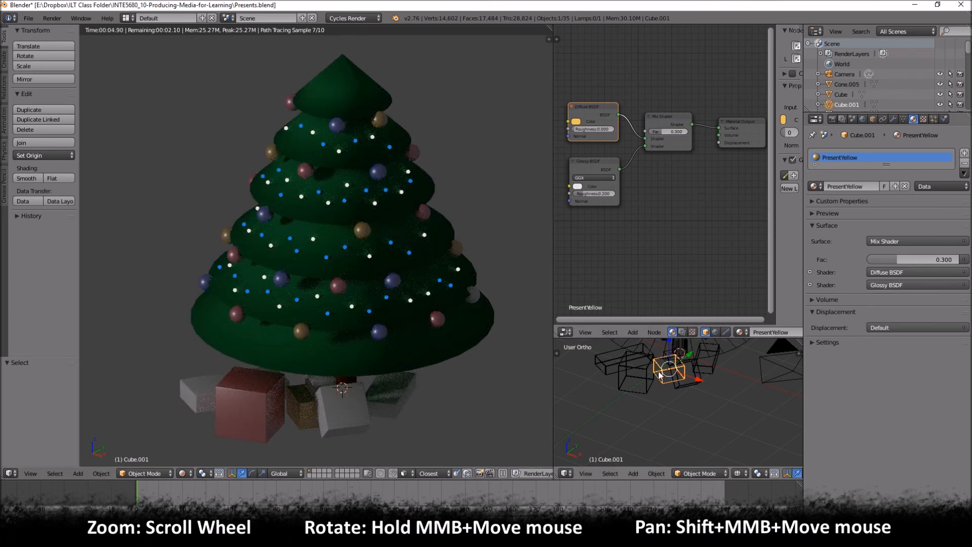
- Select the large red present and lower the Mix Shader Fac of PresentREd to 0.309
right_click(634, 377)
drag(667, 131, 663, 131)
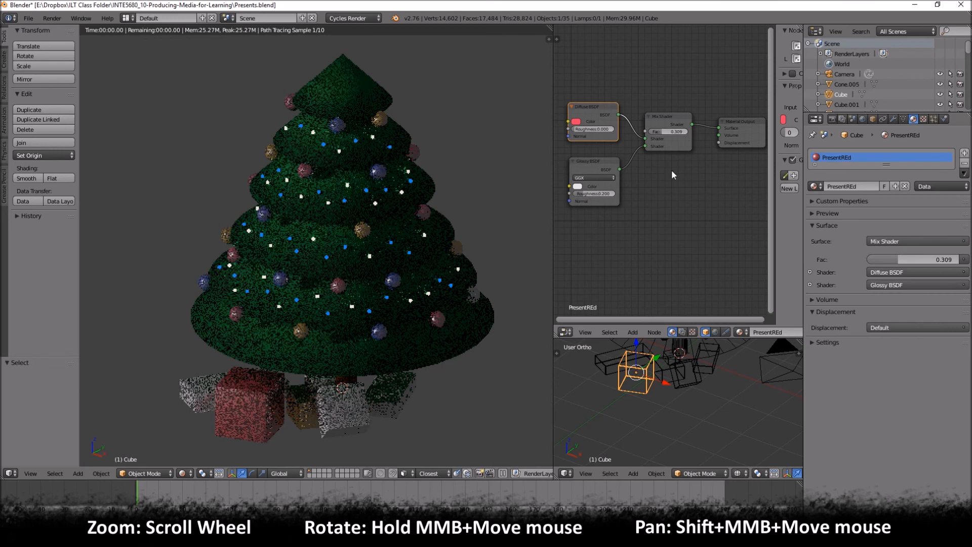
click(671, 131)
key(Return)
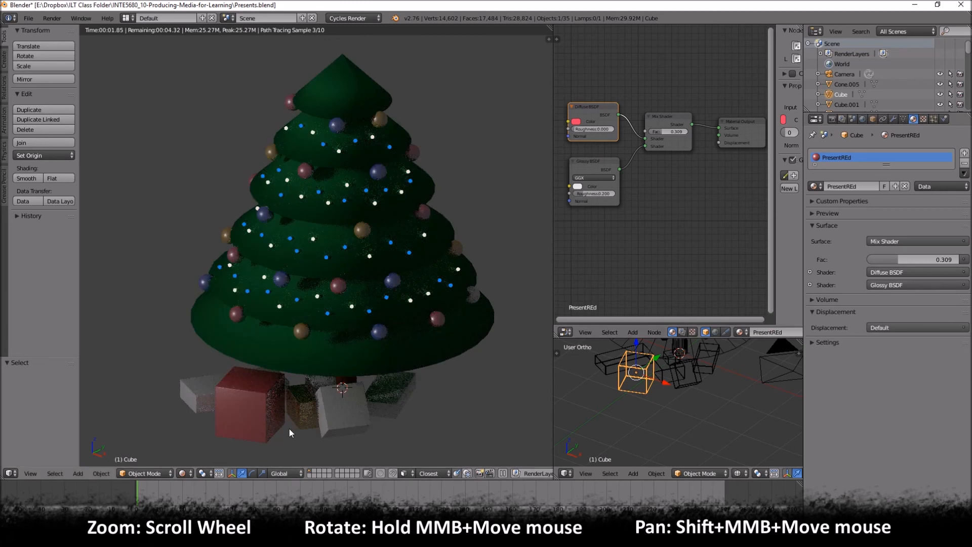
- Assign PresentYellow to the rear present Cube.004 and make it a single-user copy
right_click(311, 379)
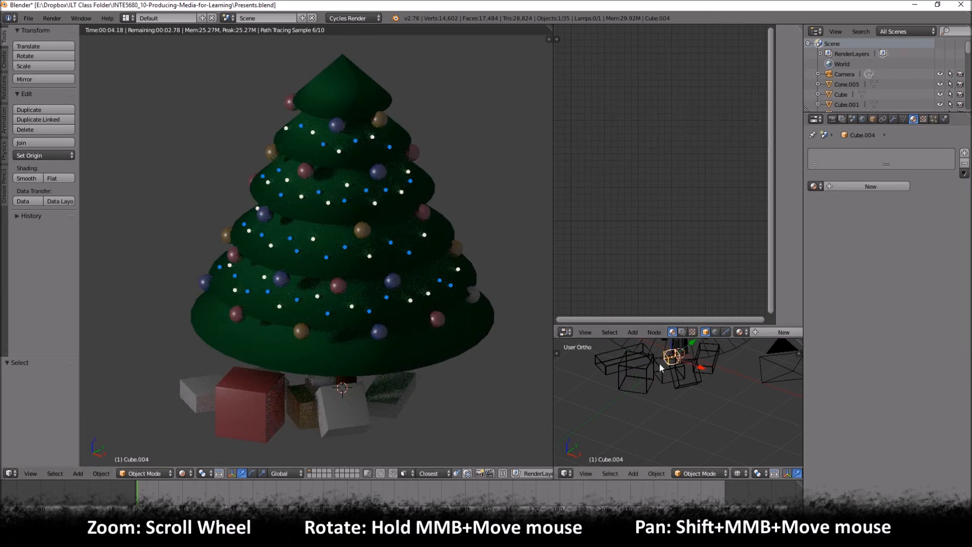
click(815, 186)
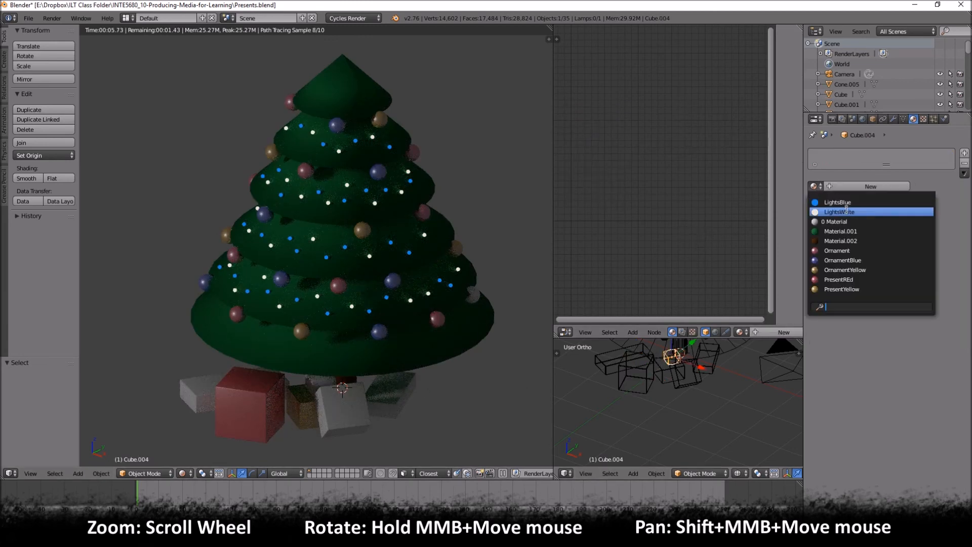
click(849, 289)
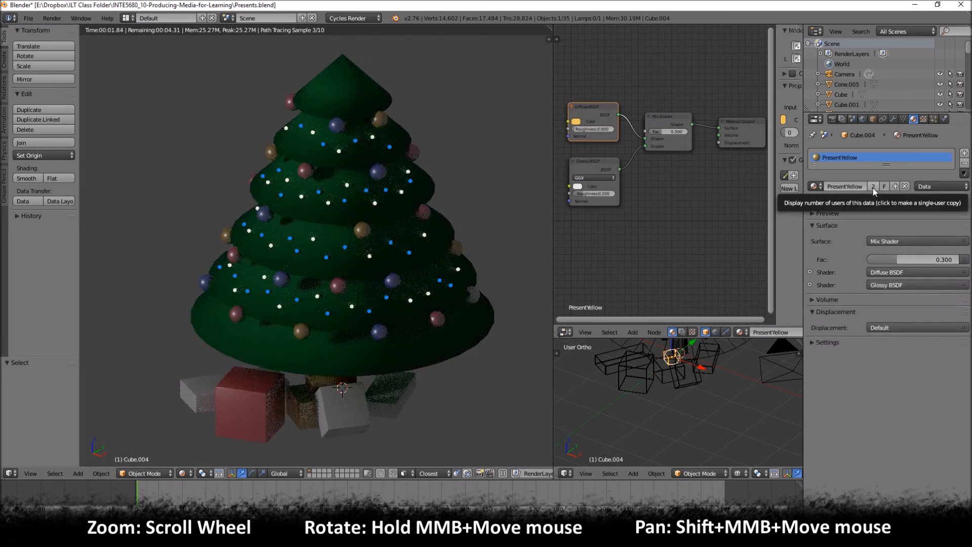
click(873, 187)
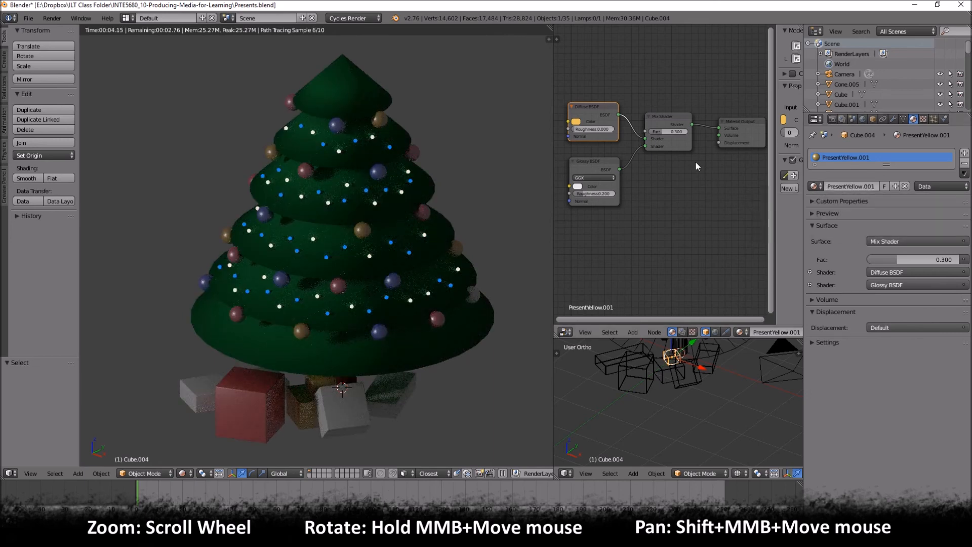
- Rename the copied material on Cube.004 as PresentBlue
click(867, 187)
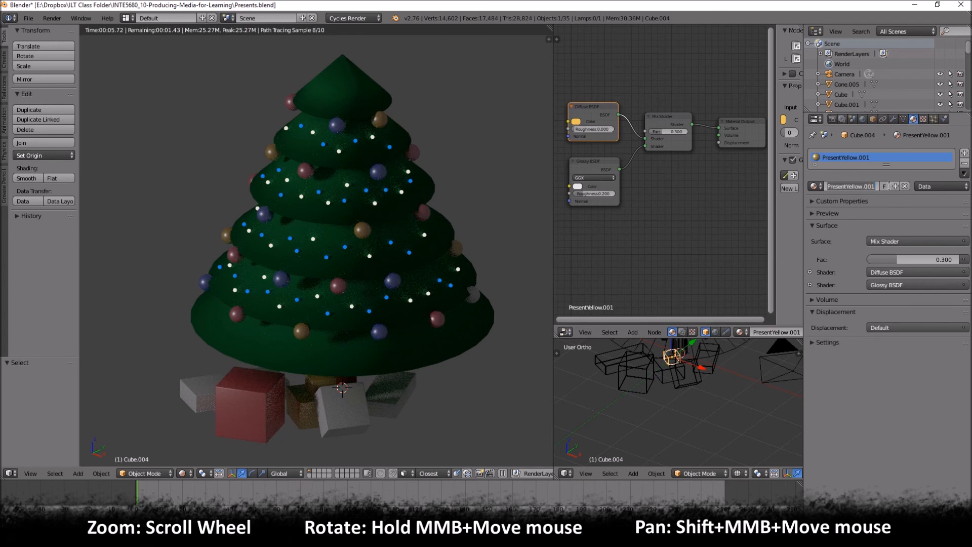
key(End)
key(BackSpace)
key(BackSpace)
key(BackSpace)
key(BackSpace)
key(BackSpace)
key(BackSpace)
key(BackSpace)
key(BackSpace)
key(BackSpace)
key(BackSpace)
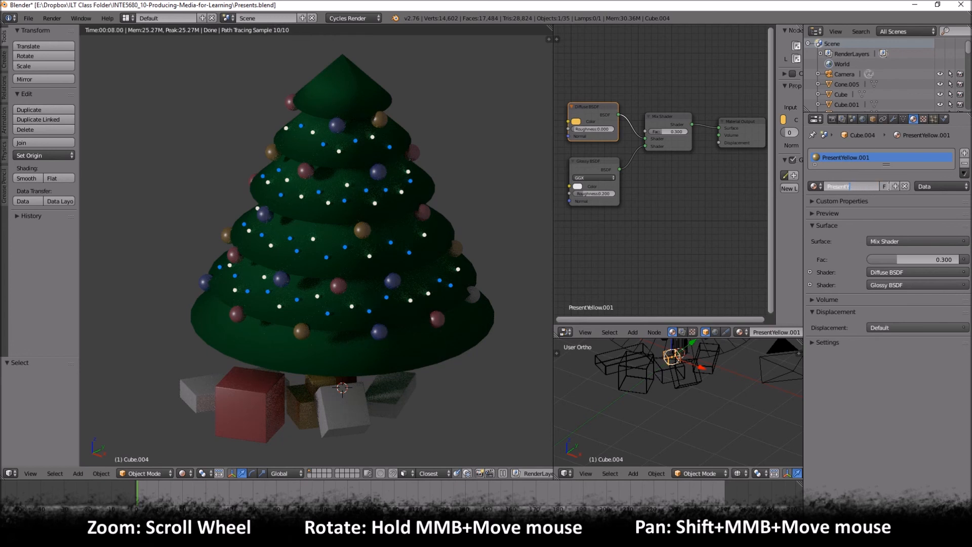
text(Blue)
key(Return)
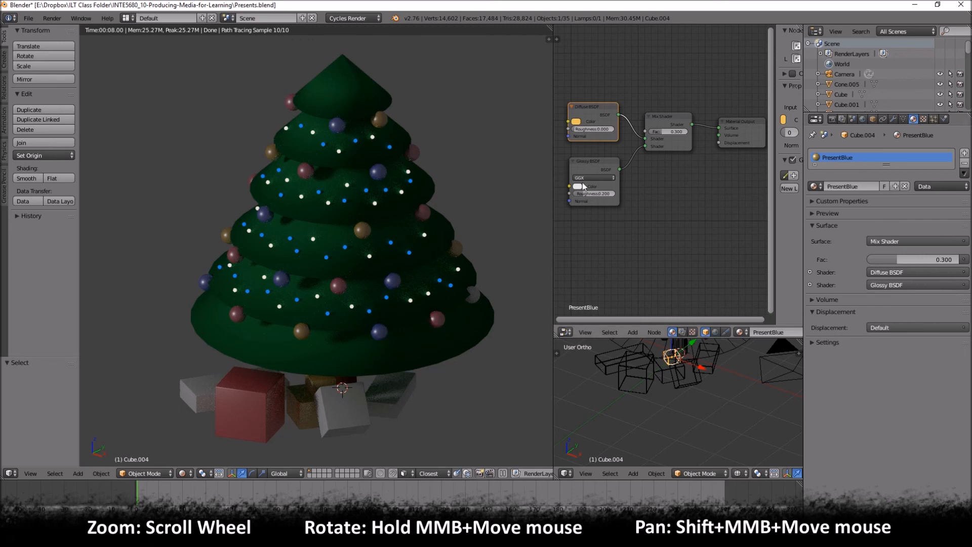
- Set PresentBlue's Diffuse BSDF color to a deep blue
click(577, 122)
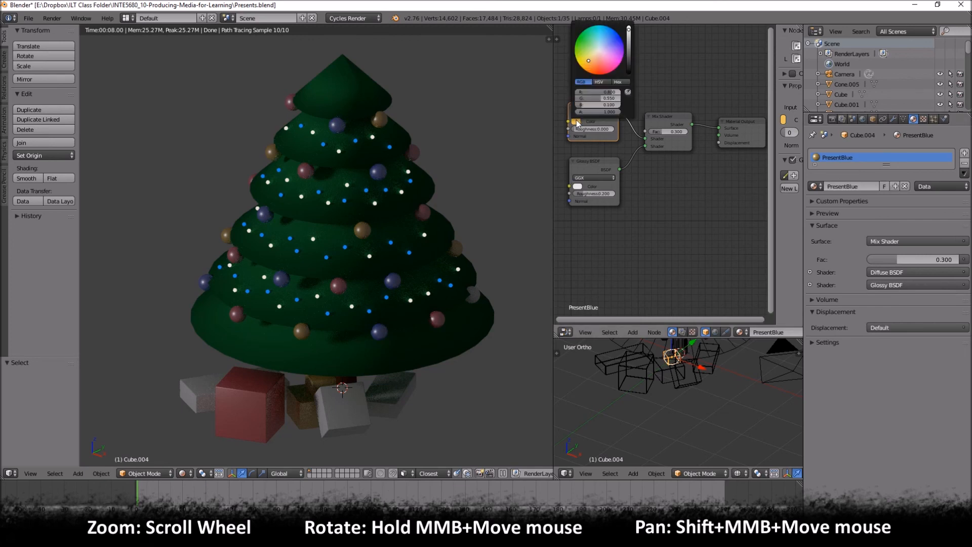
click(604, 39)
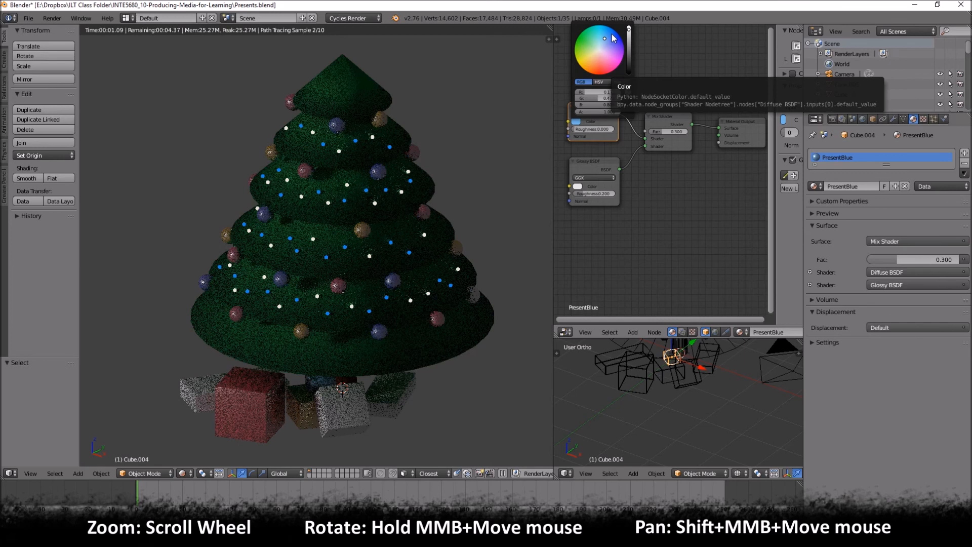
click(614, 37)
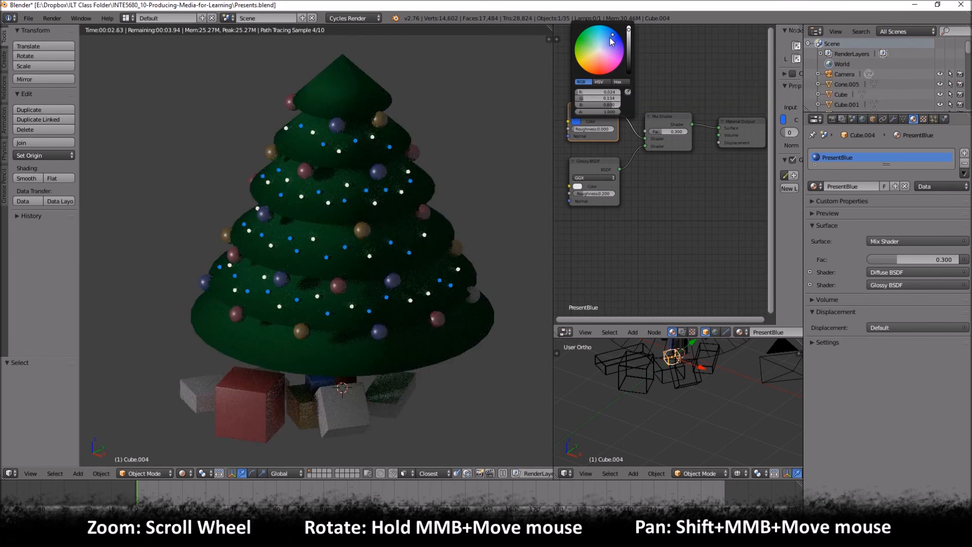
- Assign PresentBlue to the uncolored front present Cube.003 and make it a single-user copy
right_click(338, 427)
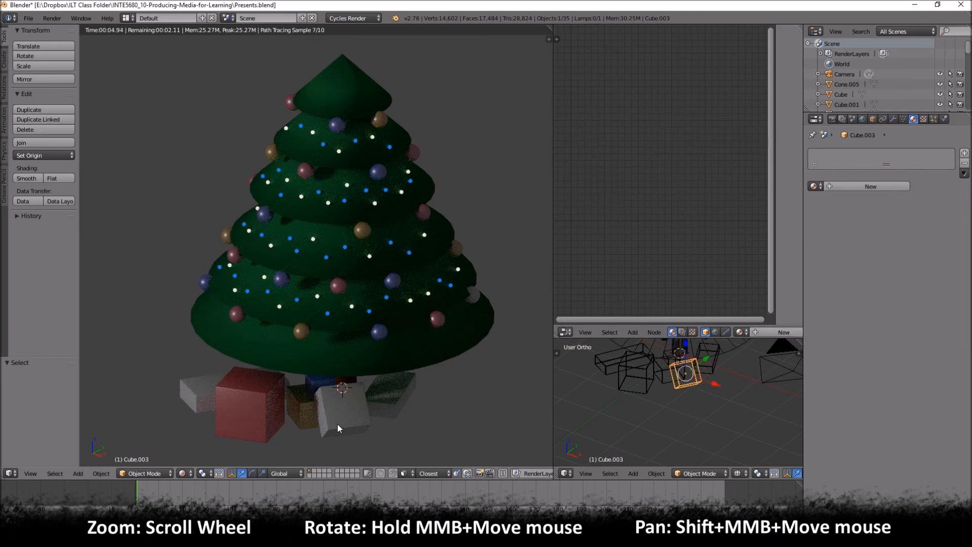
click(814, 186)
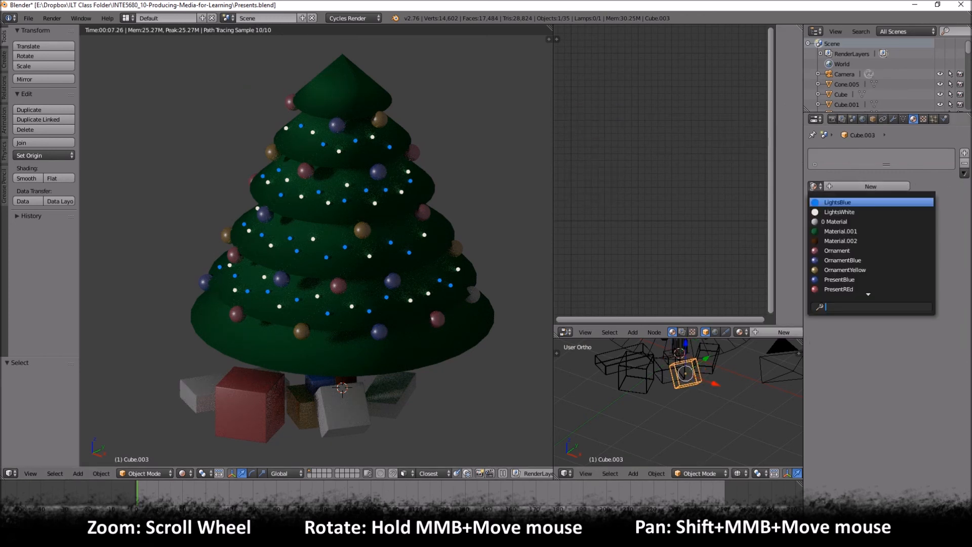
scroll(847, 285, down, 1)
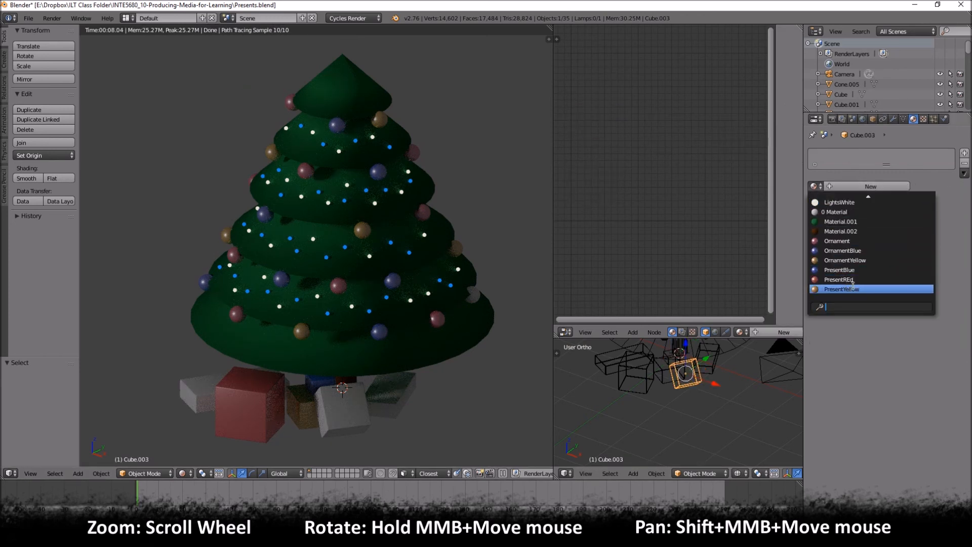
click(840, 269)
click(873, 187)
- Set the Diffuse BSDF color of Cube.003's copied material to purple and rename the material PresentPurple
click(577, 121)
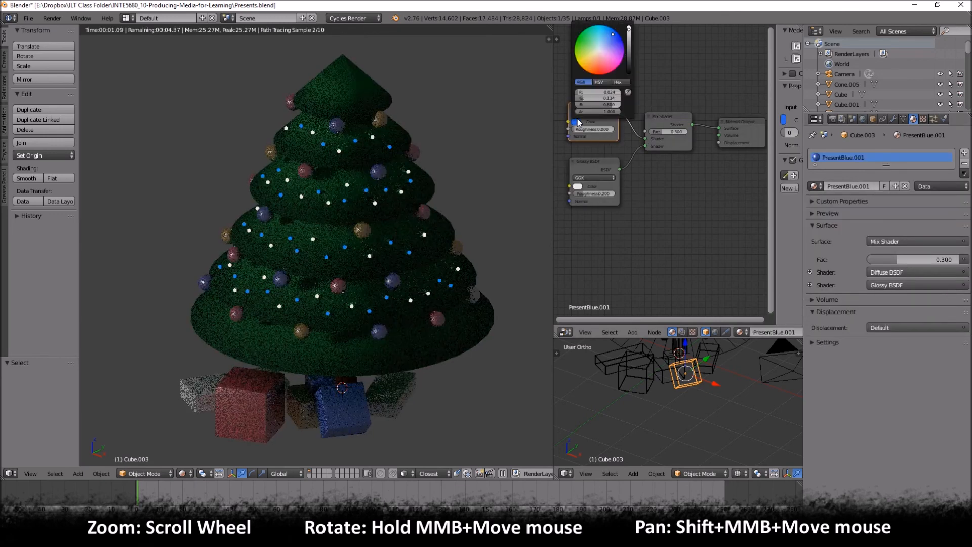
click(620, 54)
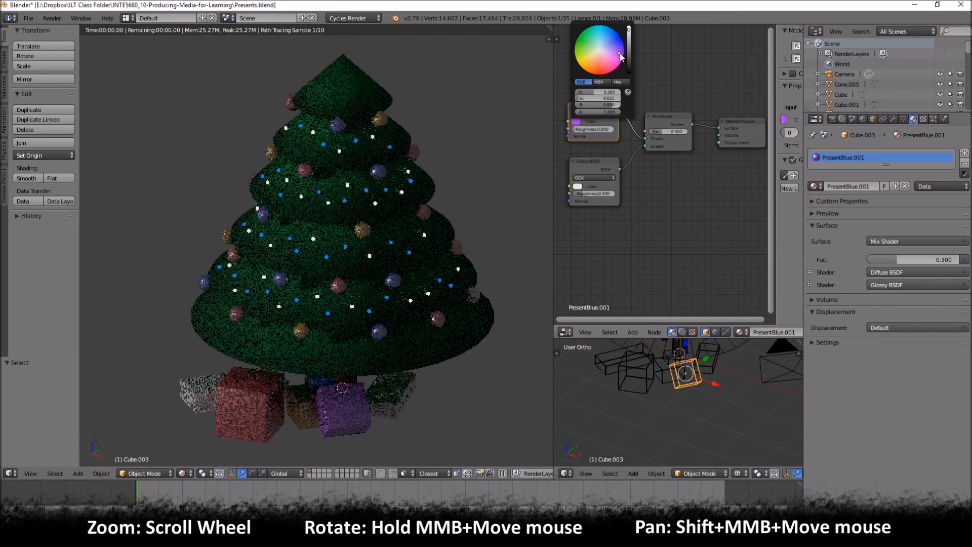
click(866, 186)
key(Right)
key(BackSpace)
key(BackSpace)
key(BackSpace)
key(BackSpace)
key(BackSpace)
key(BackSpace)
key(BackSpace)
key(BackSpace)
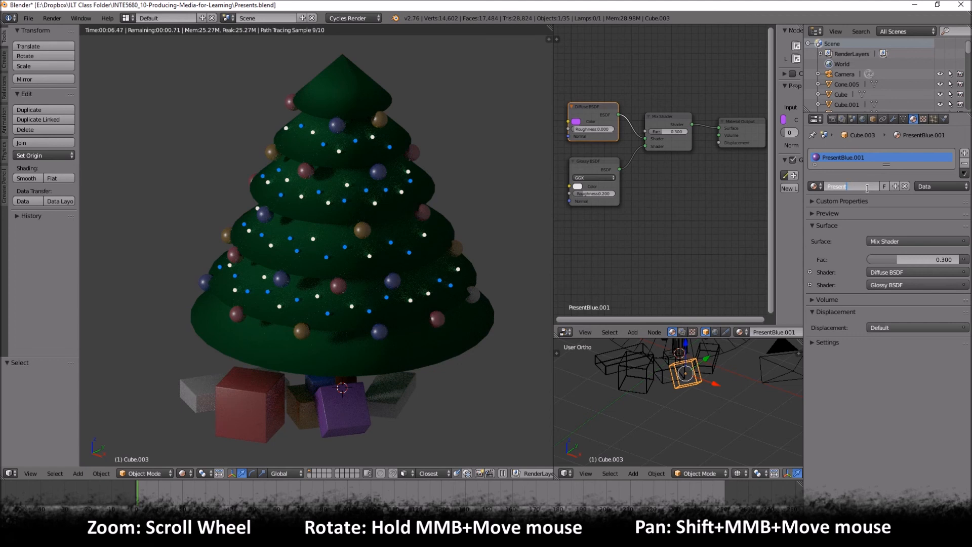
text(Purple)
key(Return)
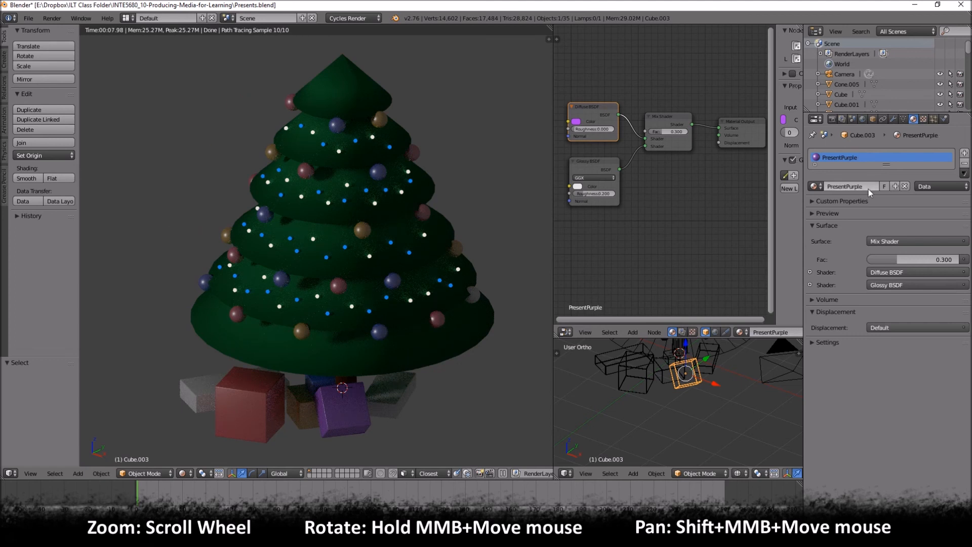
click(814, 185)
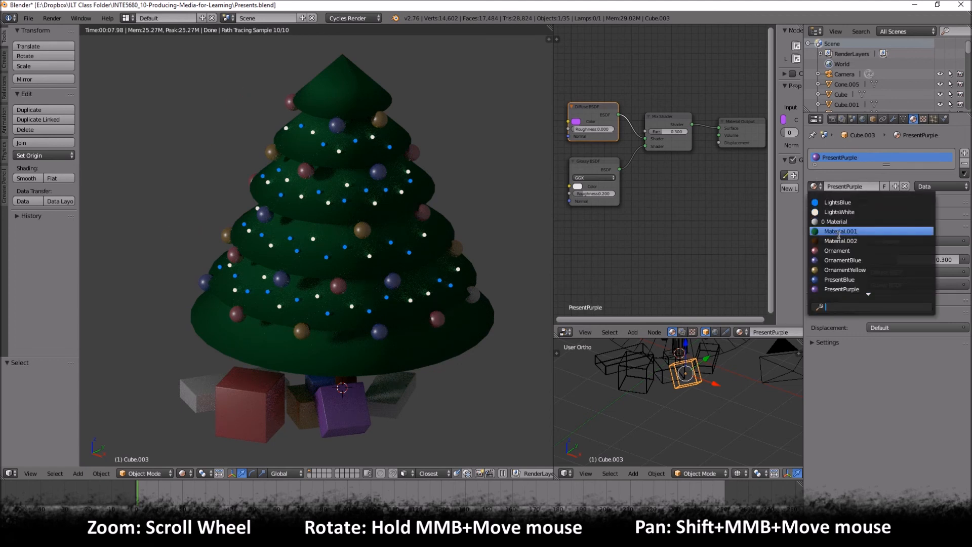
scroll(850, 258, down, 6)
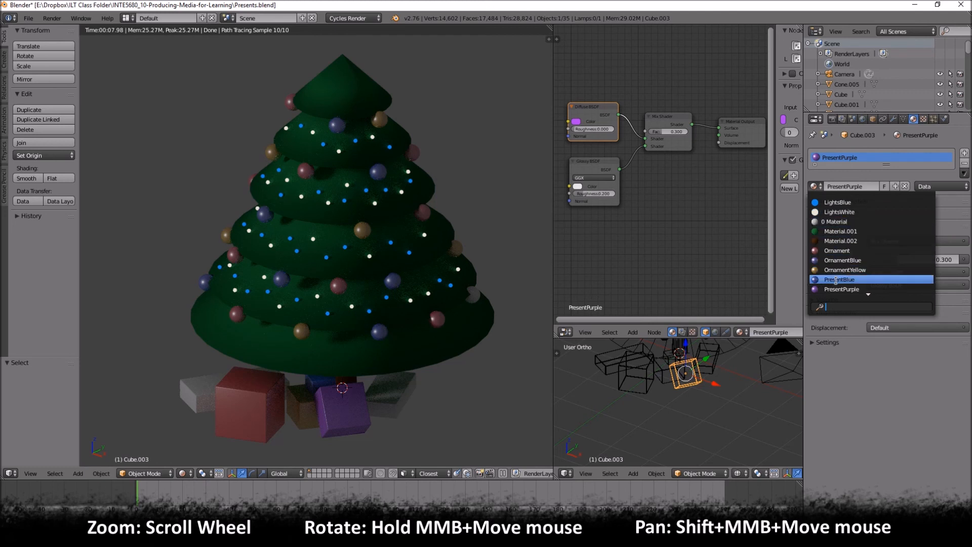
scroll(853, 276, down, 1)
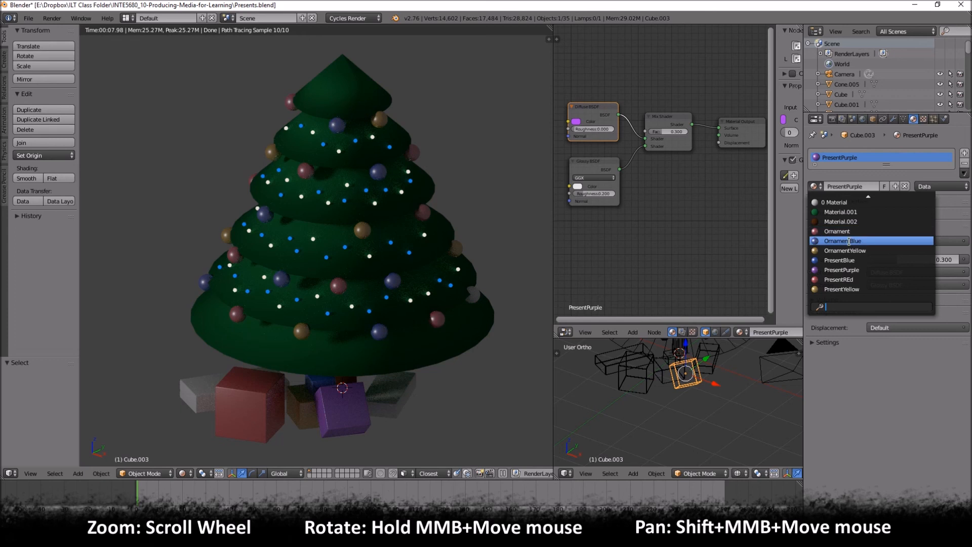
click(676, 380)
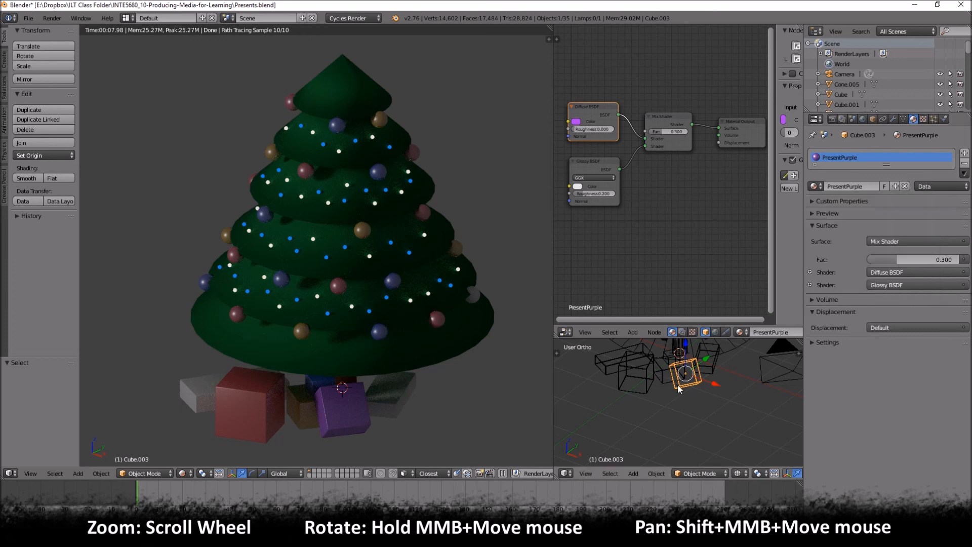
- Rename the present object Cube.001 as PurplePresent and look it up in the scene's object list
right_click(669, 369)
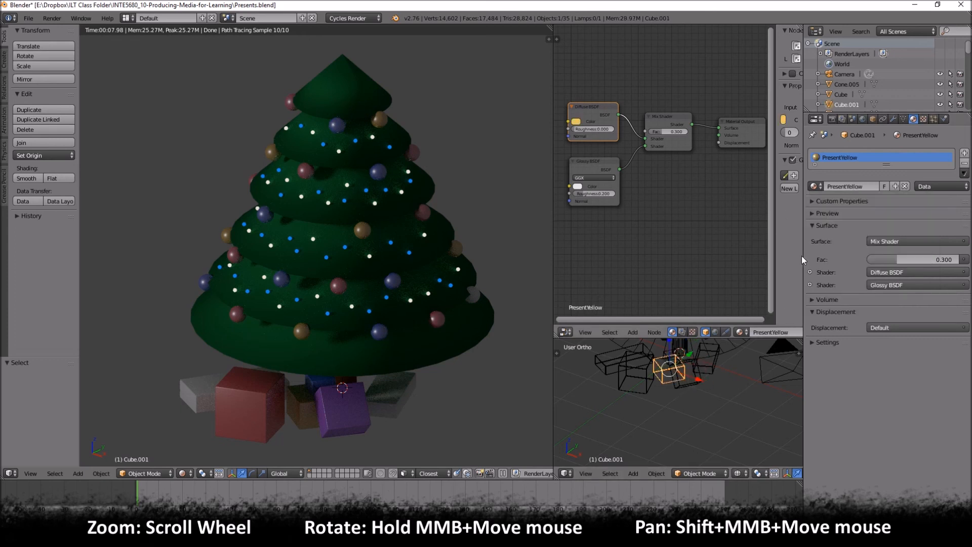
click(873, 119)
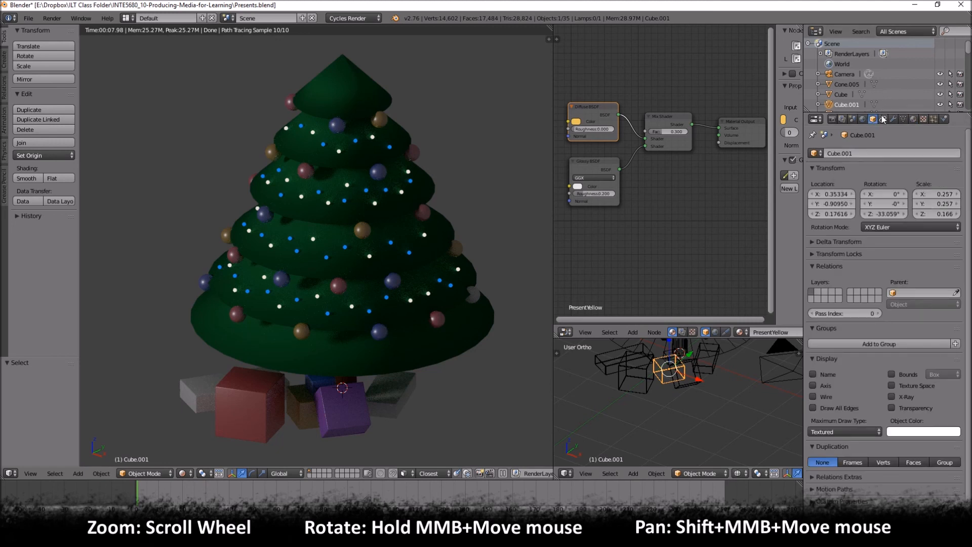
click(849, 154)
text(PurplePresent)
key(Return)
drag(846, 113, 858, 262)
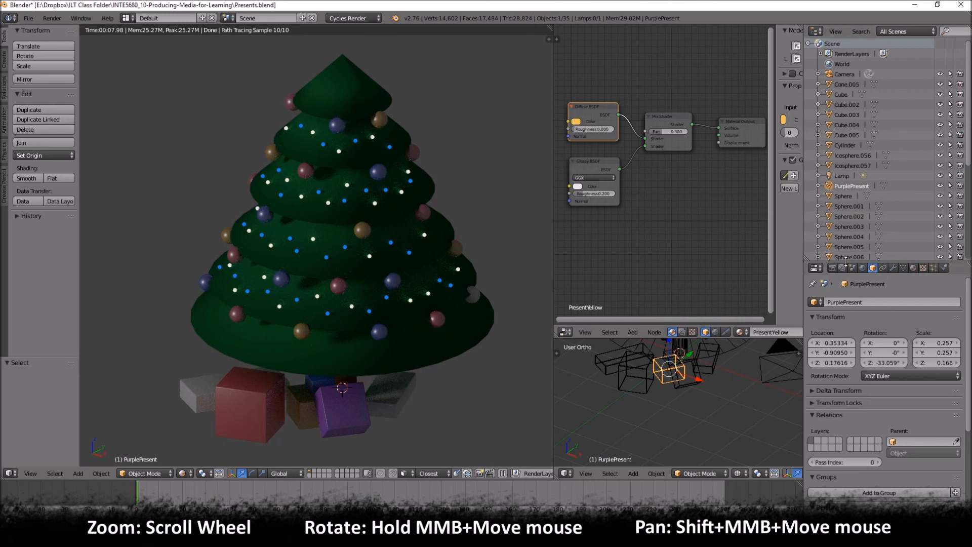
drag(844, 264, 833, 143)
- Assign PresentPurple to the uncolored present Cube.005 and make it a single-user copy
right_click(414, 387)
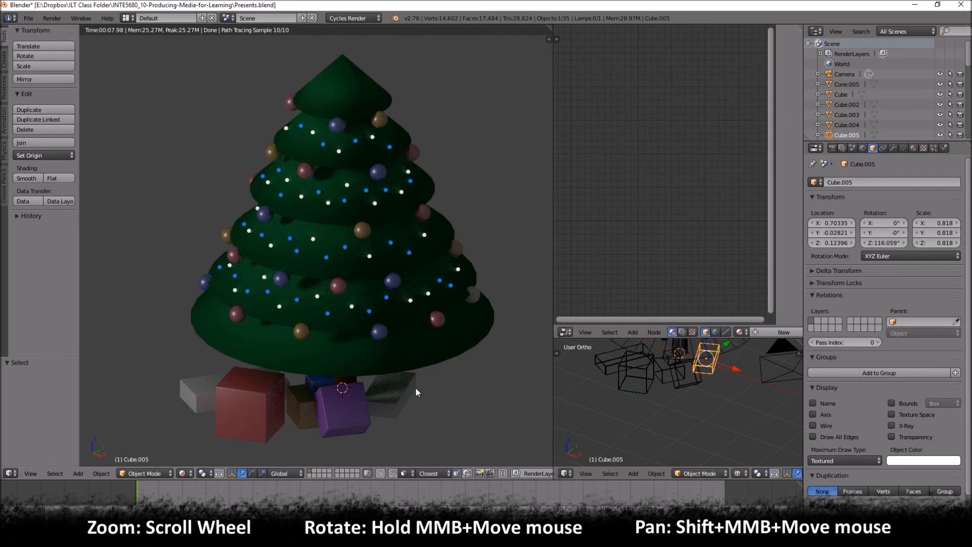
click(913, 148)
click(819, 214)
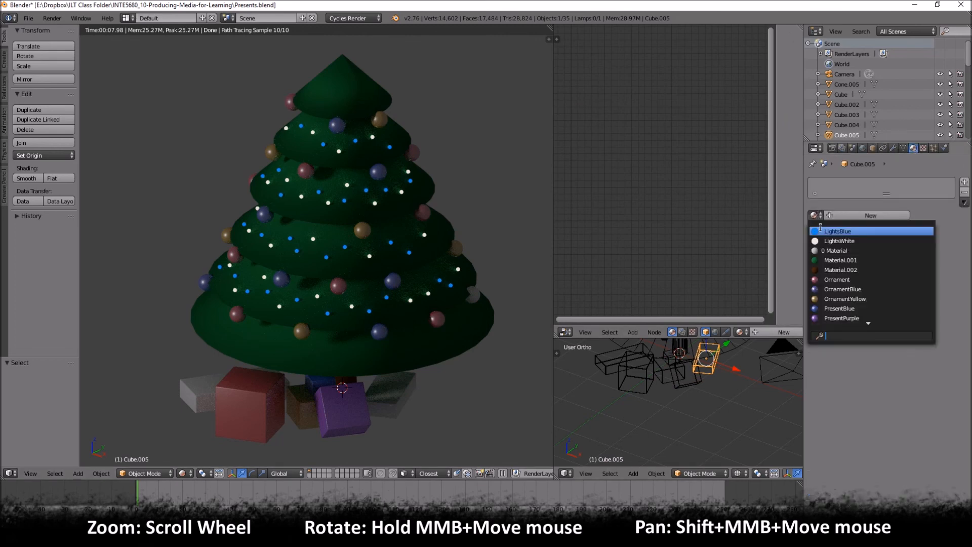
click(861, 318)
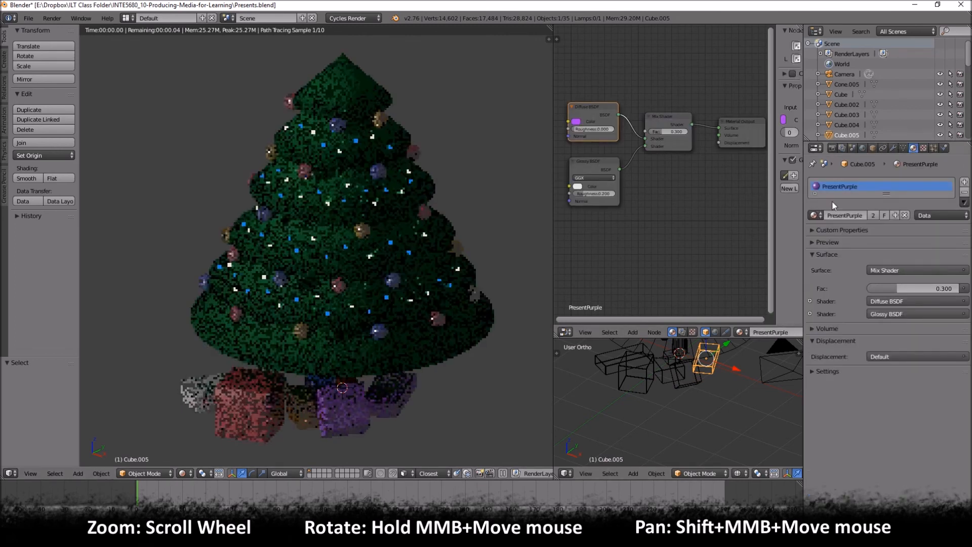
click(875, 216)
- Set the Diffuse BSDF color of Cube.005's copied material to a cyan blue
click(576, 122)
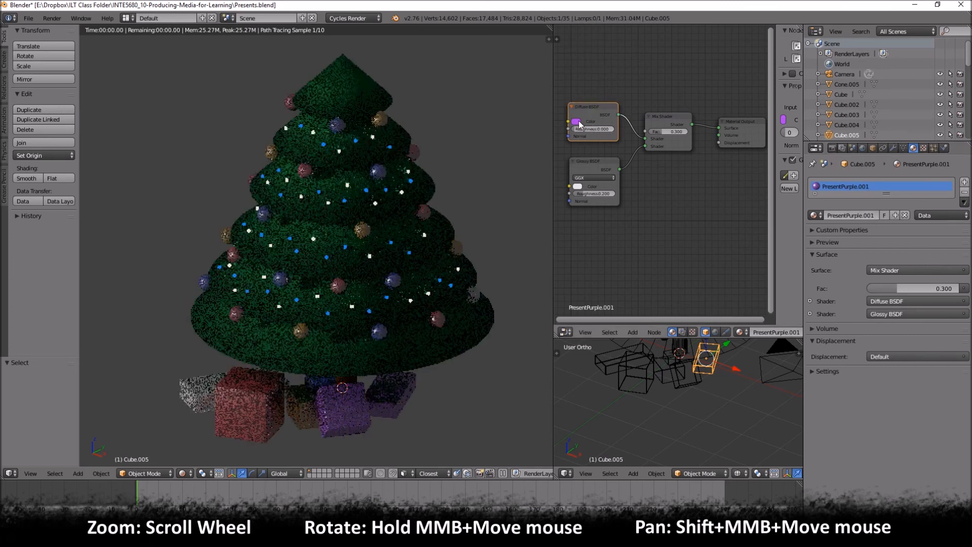
click(576, 122)
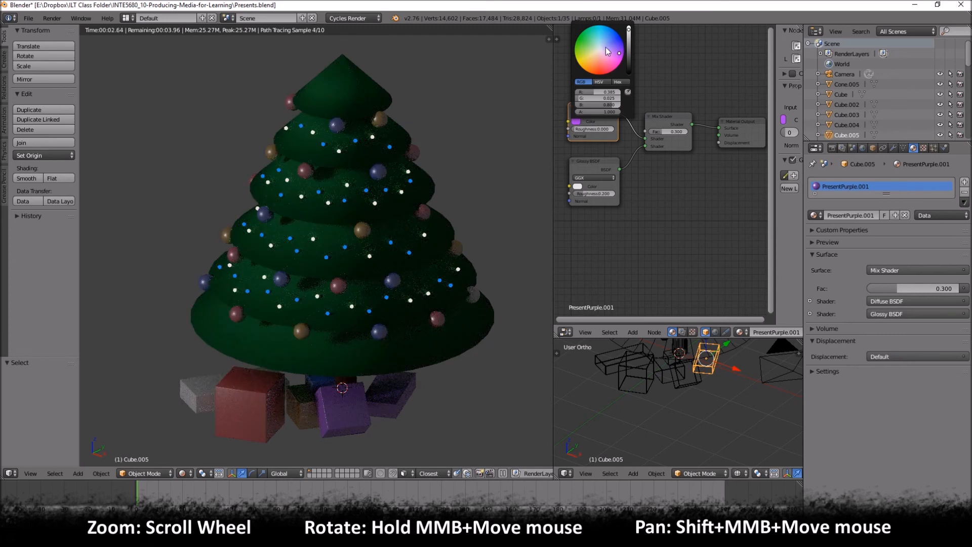
click(590, 44)
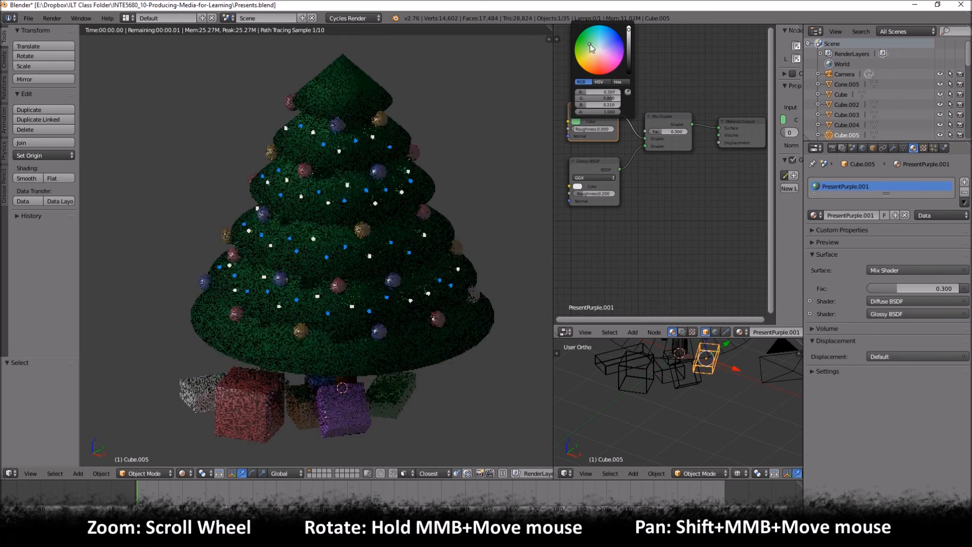
click(586, 50)
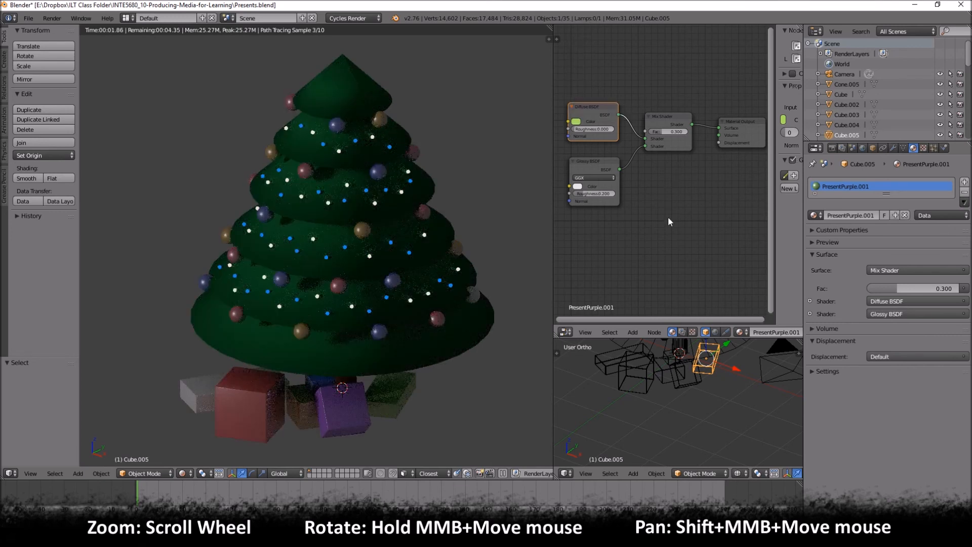
click(577, 121)
click(620, 57)
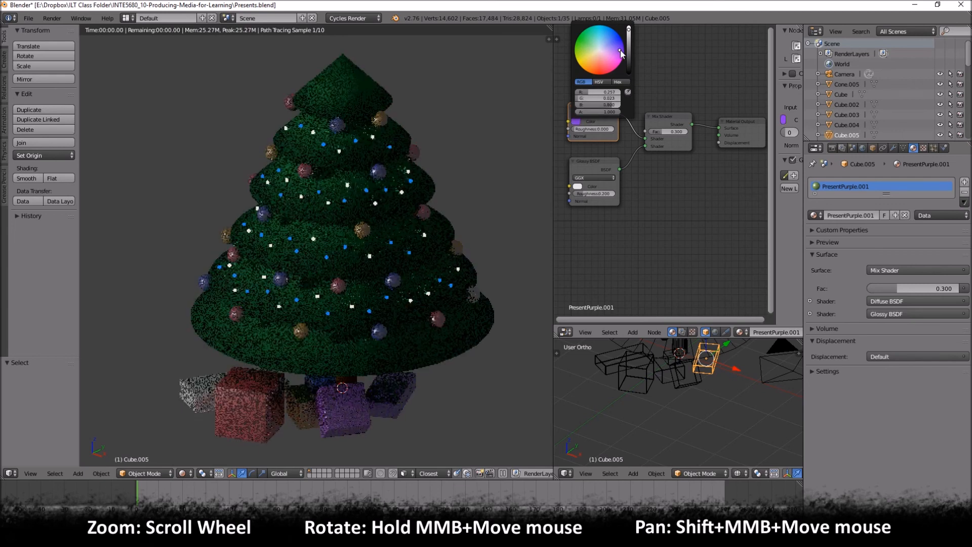
click(600, 33)
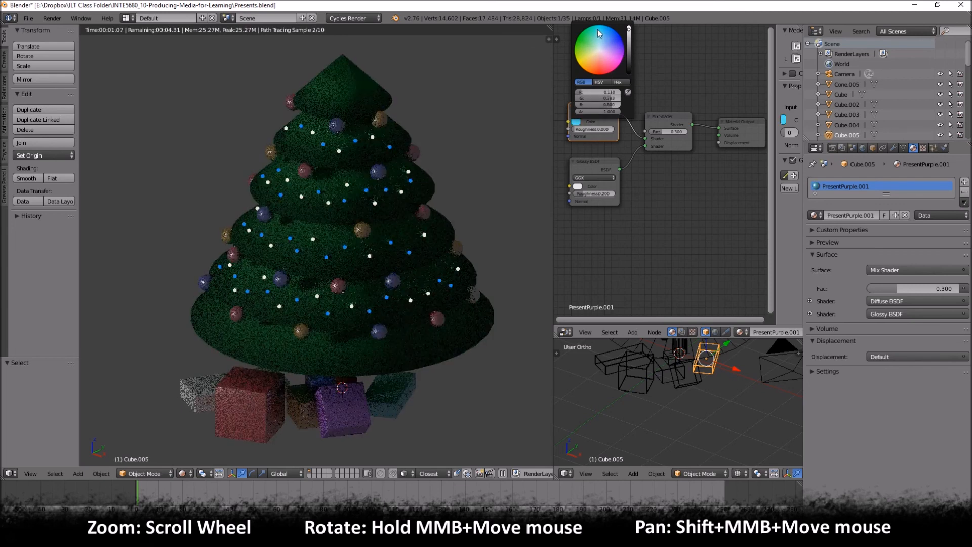
- Assign PresentBlue to the flat uncolored present Cube.002 and make it a single-user copy
right_click(199, 391)
click(816, 214)
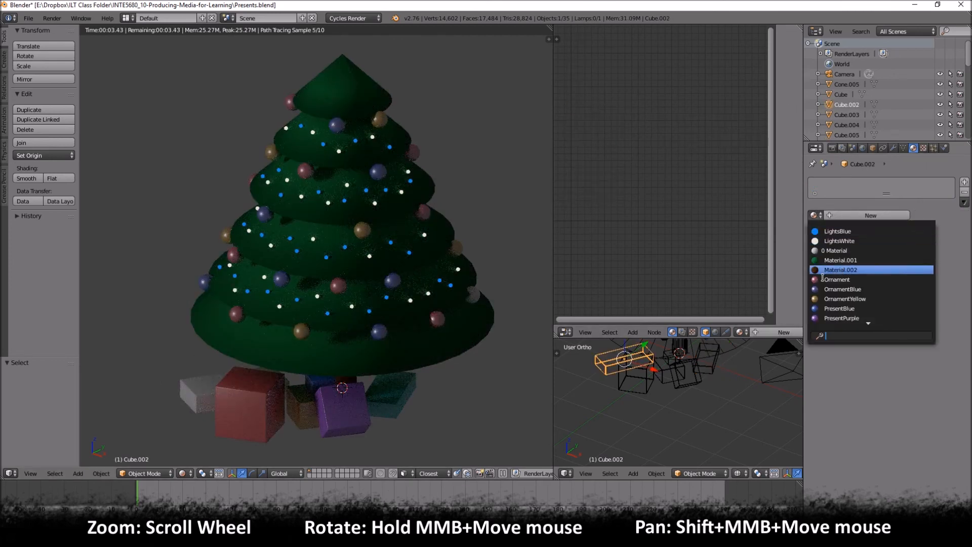
click(850, 290)
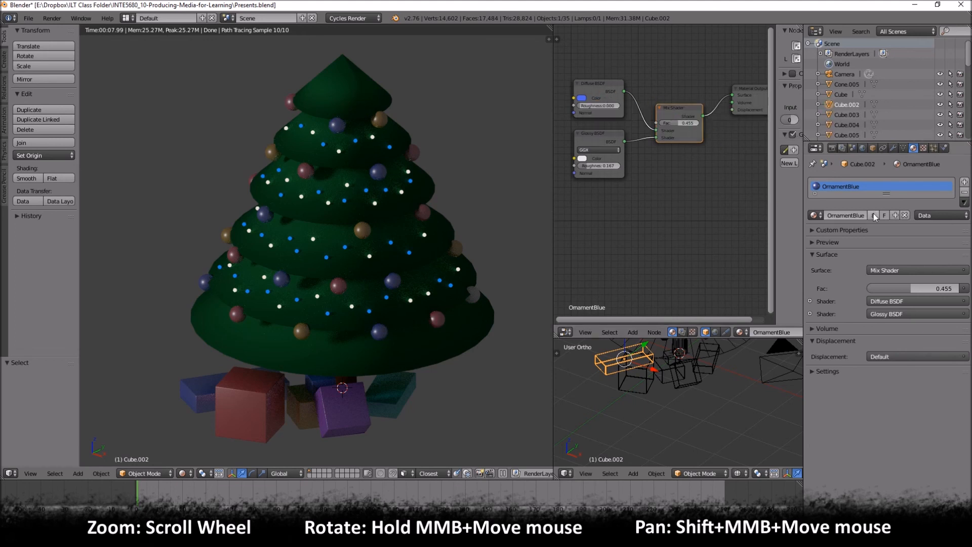
click(814, 215)
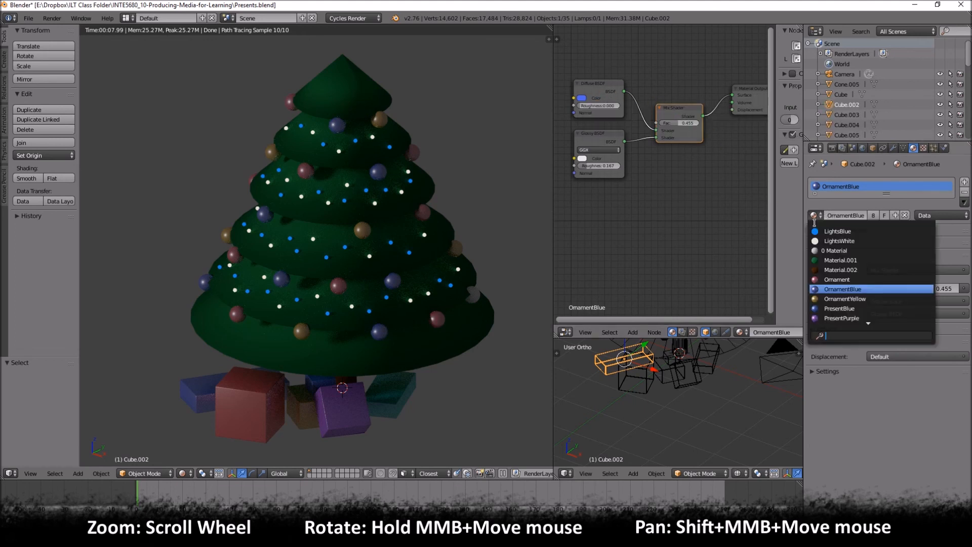
click(841, 308)
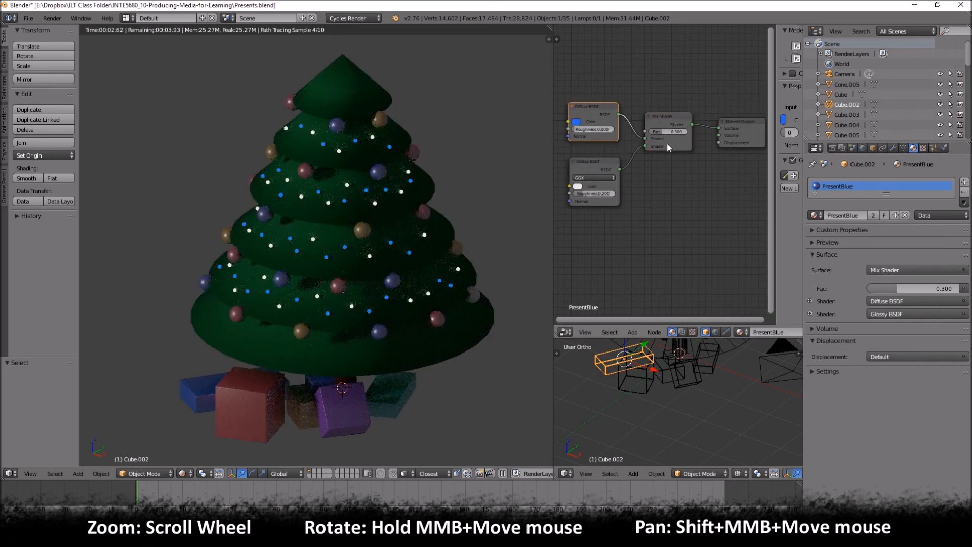
click(871, 215)
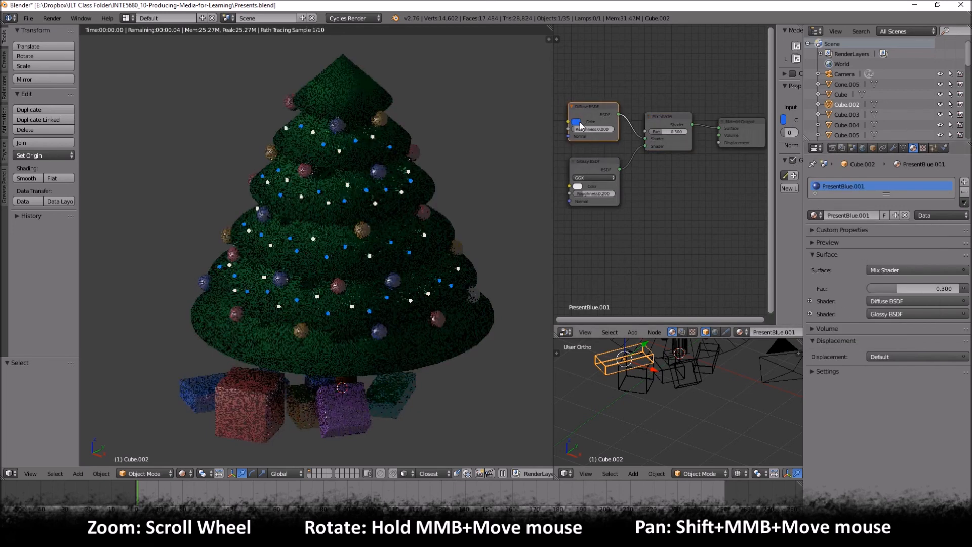
- Set the Diffuse BSDF color of Cube.002's copied material to light pink
click(576, 121)
click(617, 62)
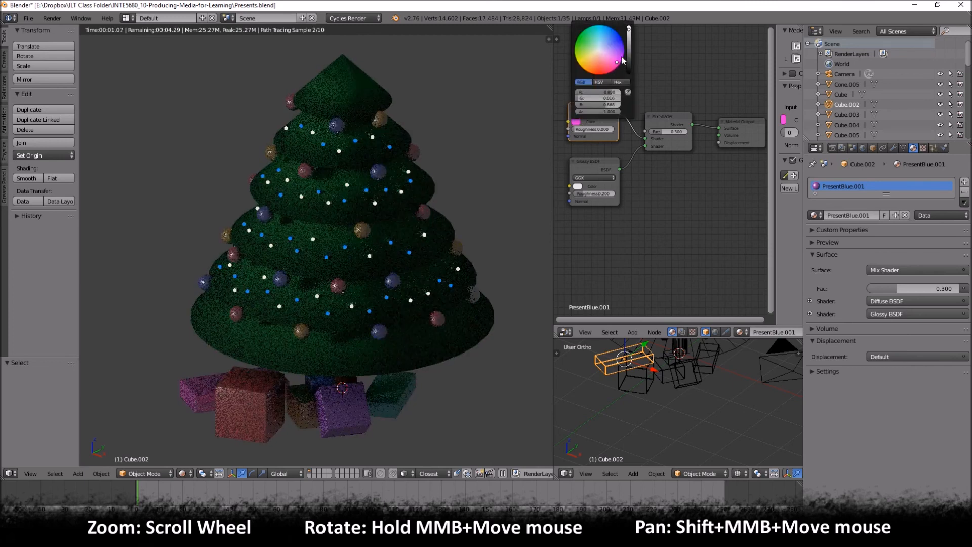
click(621, 57)
click(617, 59)
click(606, 57)
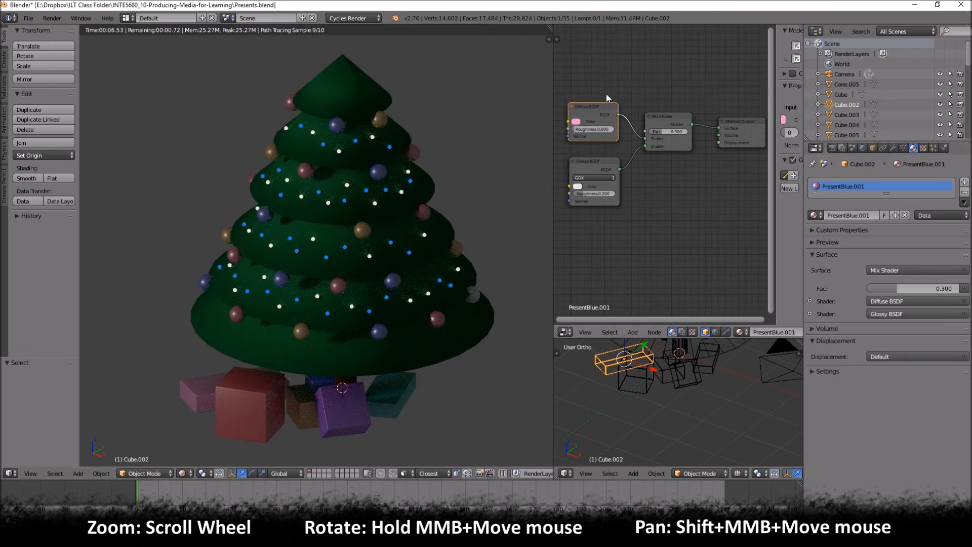
scroll(390, 272, down, 1)
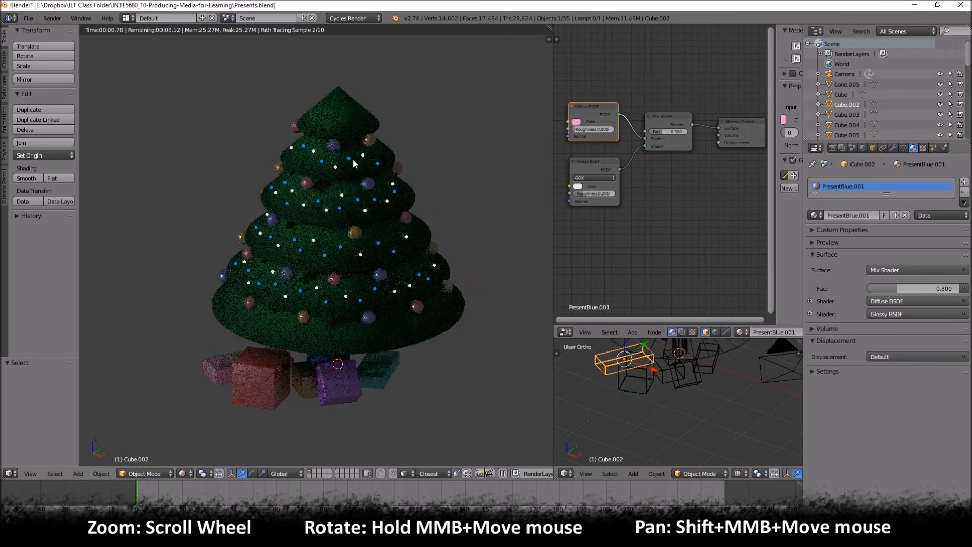